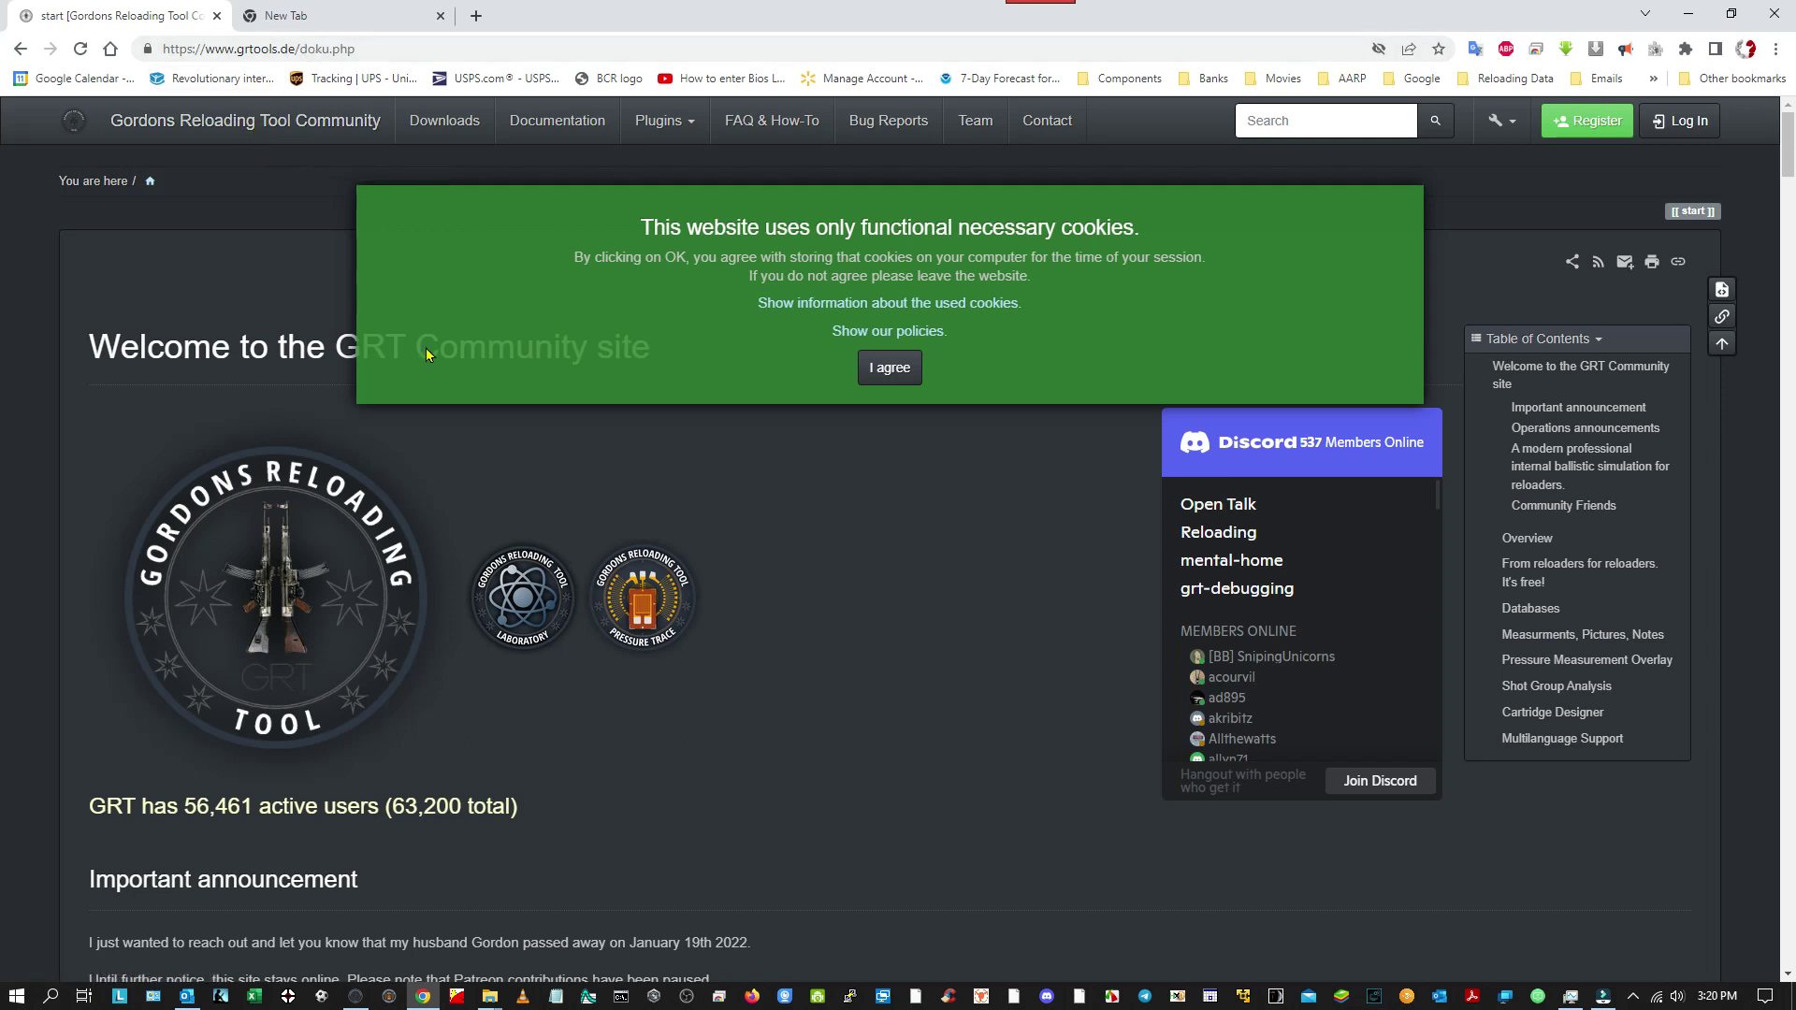
# Accept the cookie notice on the GRT Community welcome page.
pyautogui.click(901, 376)
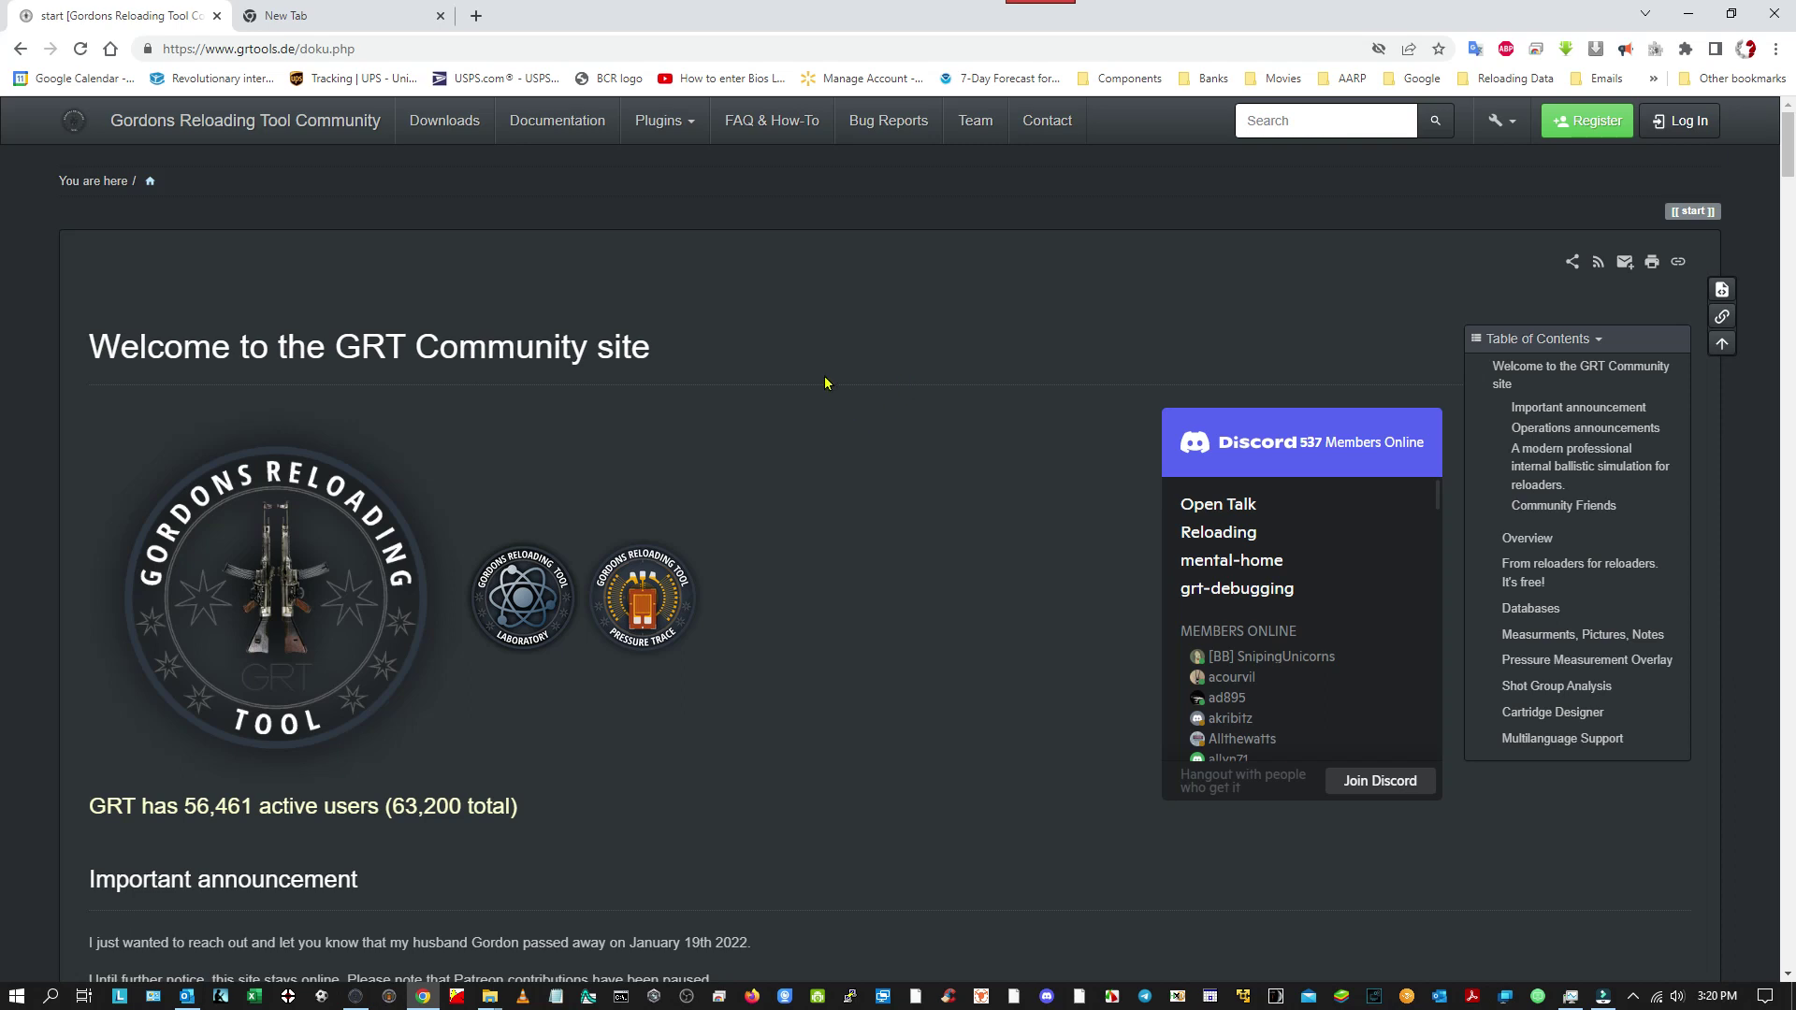
# Skim the welcome page's announcements and features, then go to the Documentation manual page.
pyautogui.scroll(-4, 837, 430)
pyautogui.scroll(-2, 836, 432)
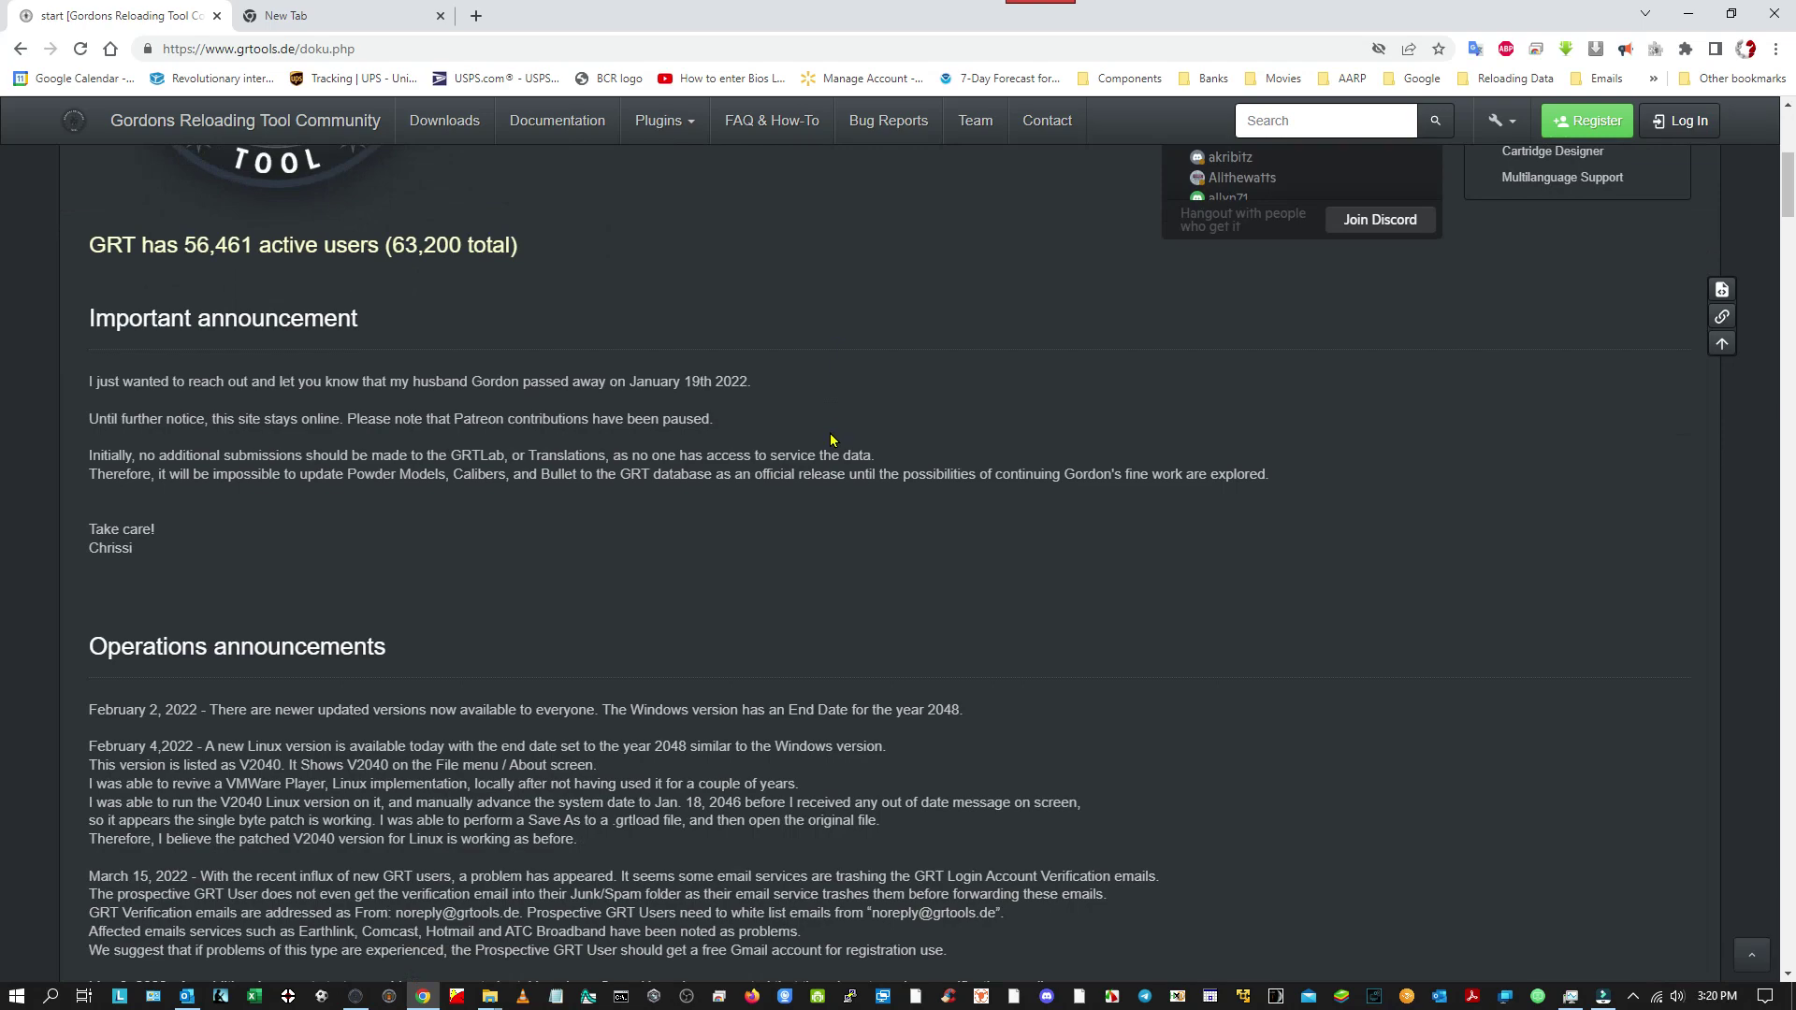
pyautogui.scroll(-1, 807, 496)
pyautogui.scroll(6, 804, 501)
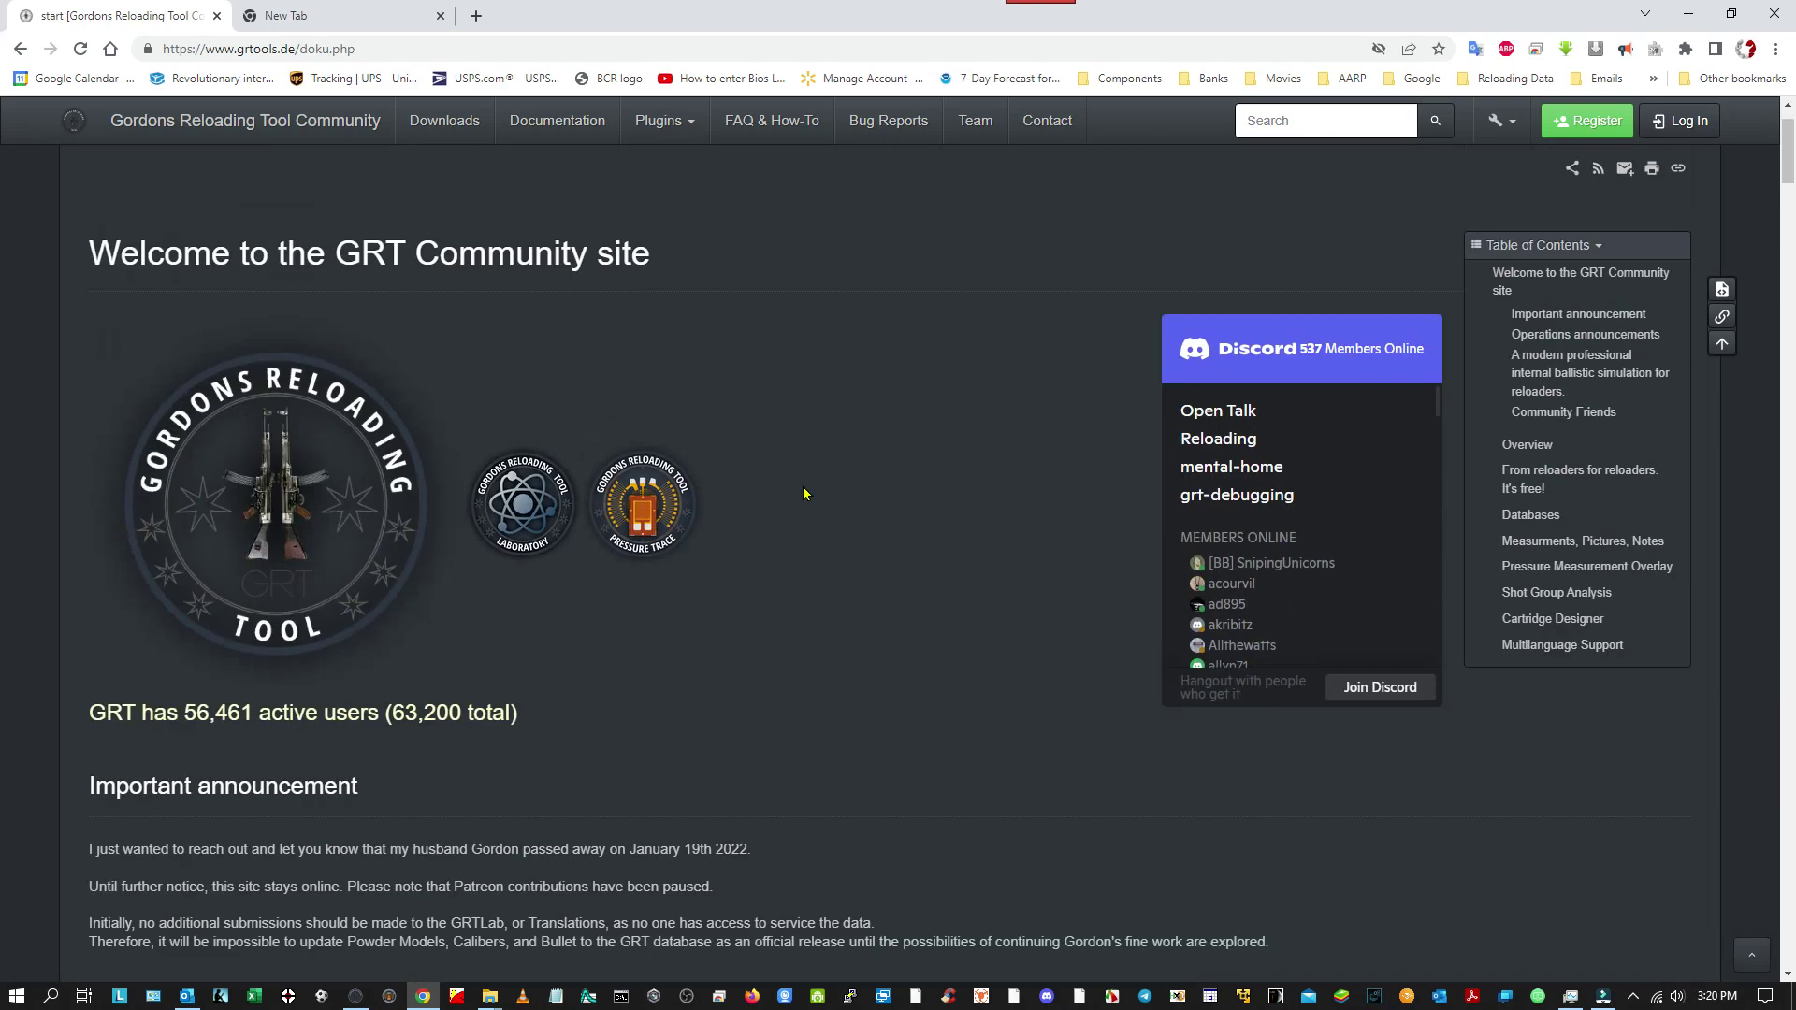
pyautogui.scroll(-8, 803, 493)
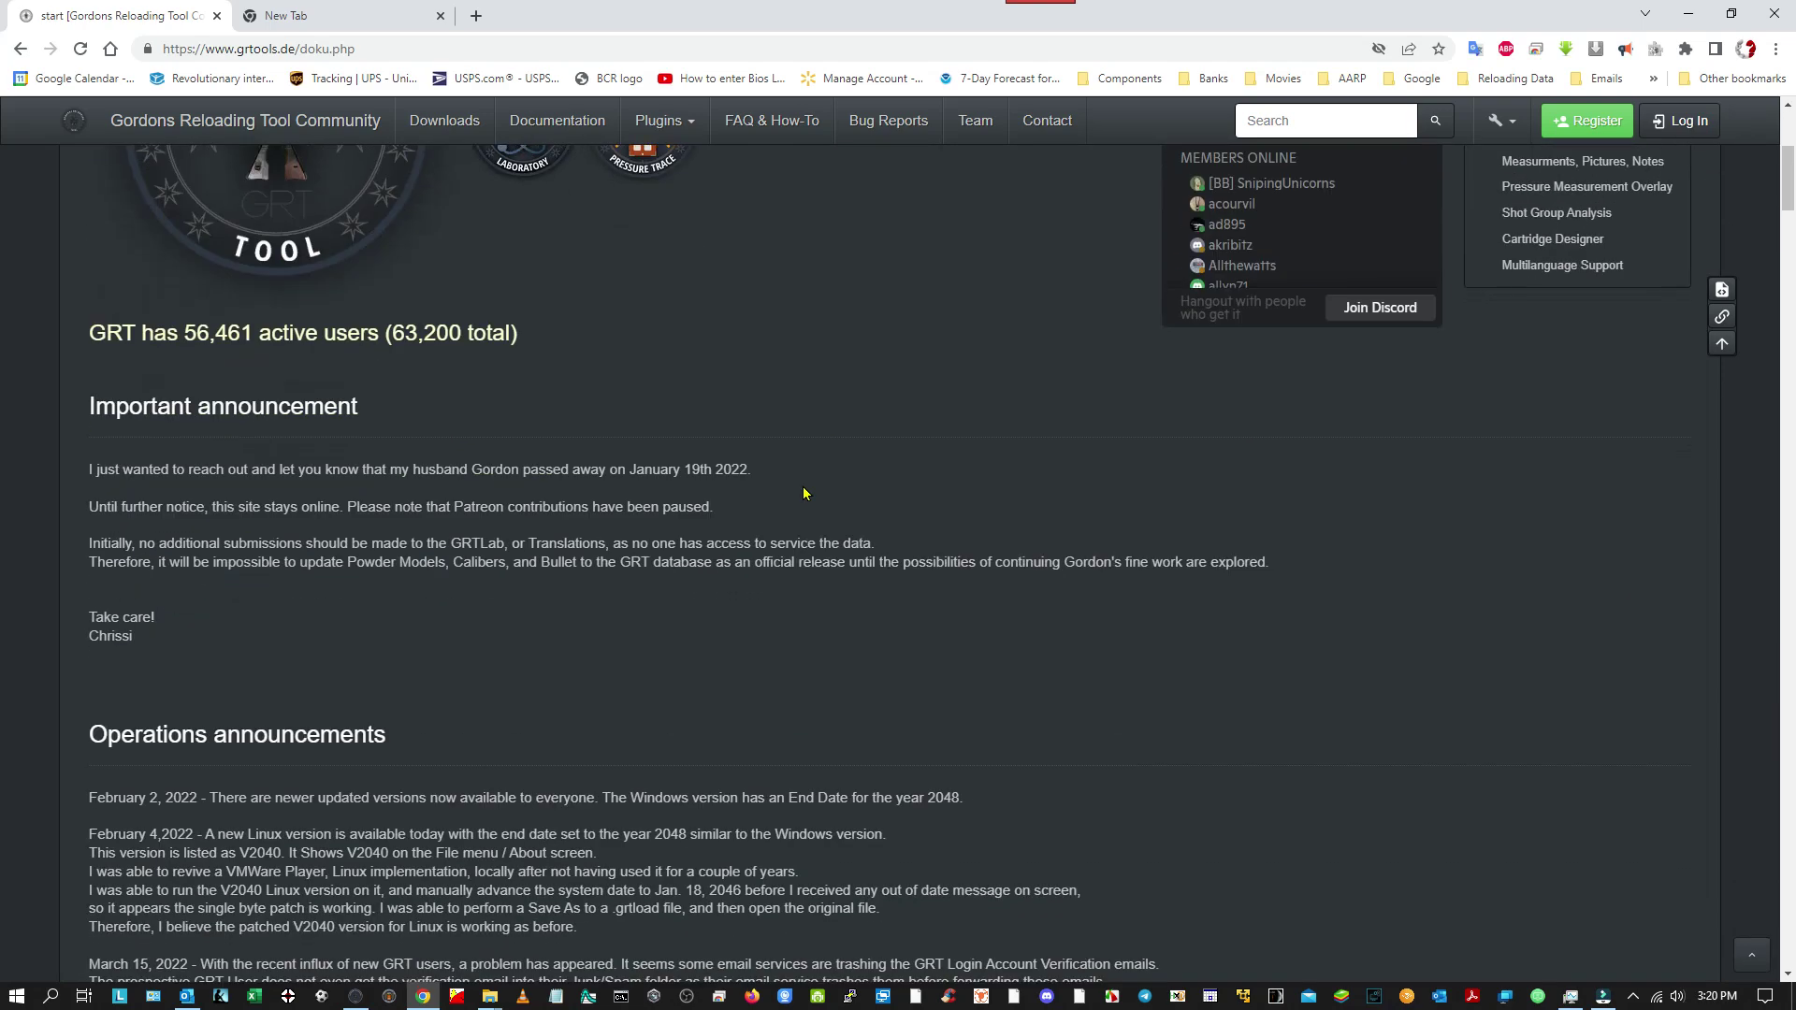
pyautogui.scroll(-15, 803, 493)
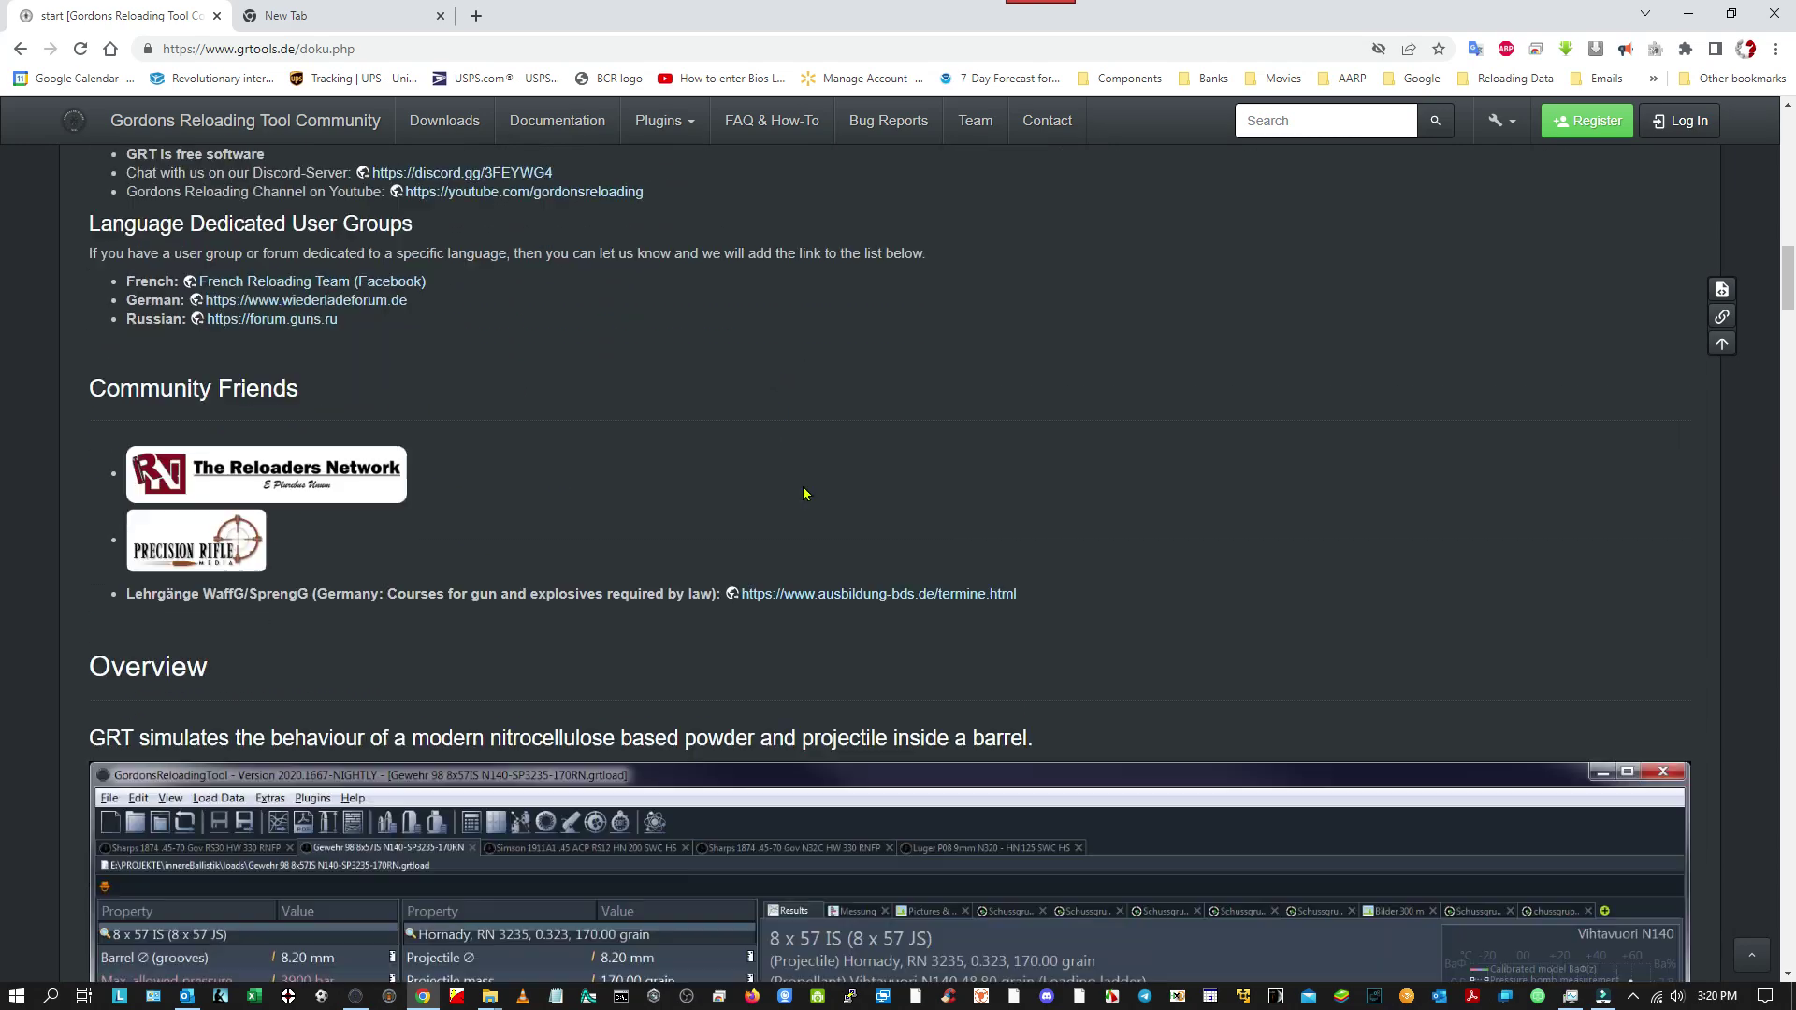
pyautogui.scroll(-17, 803, 494)
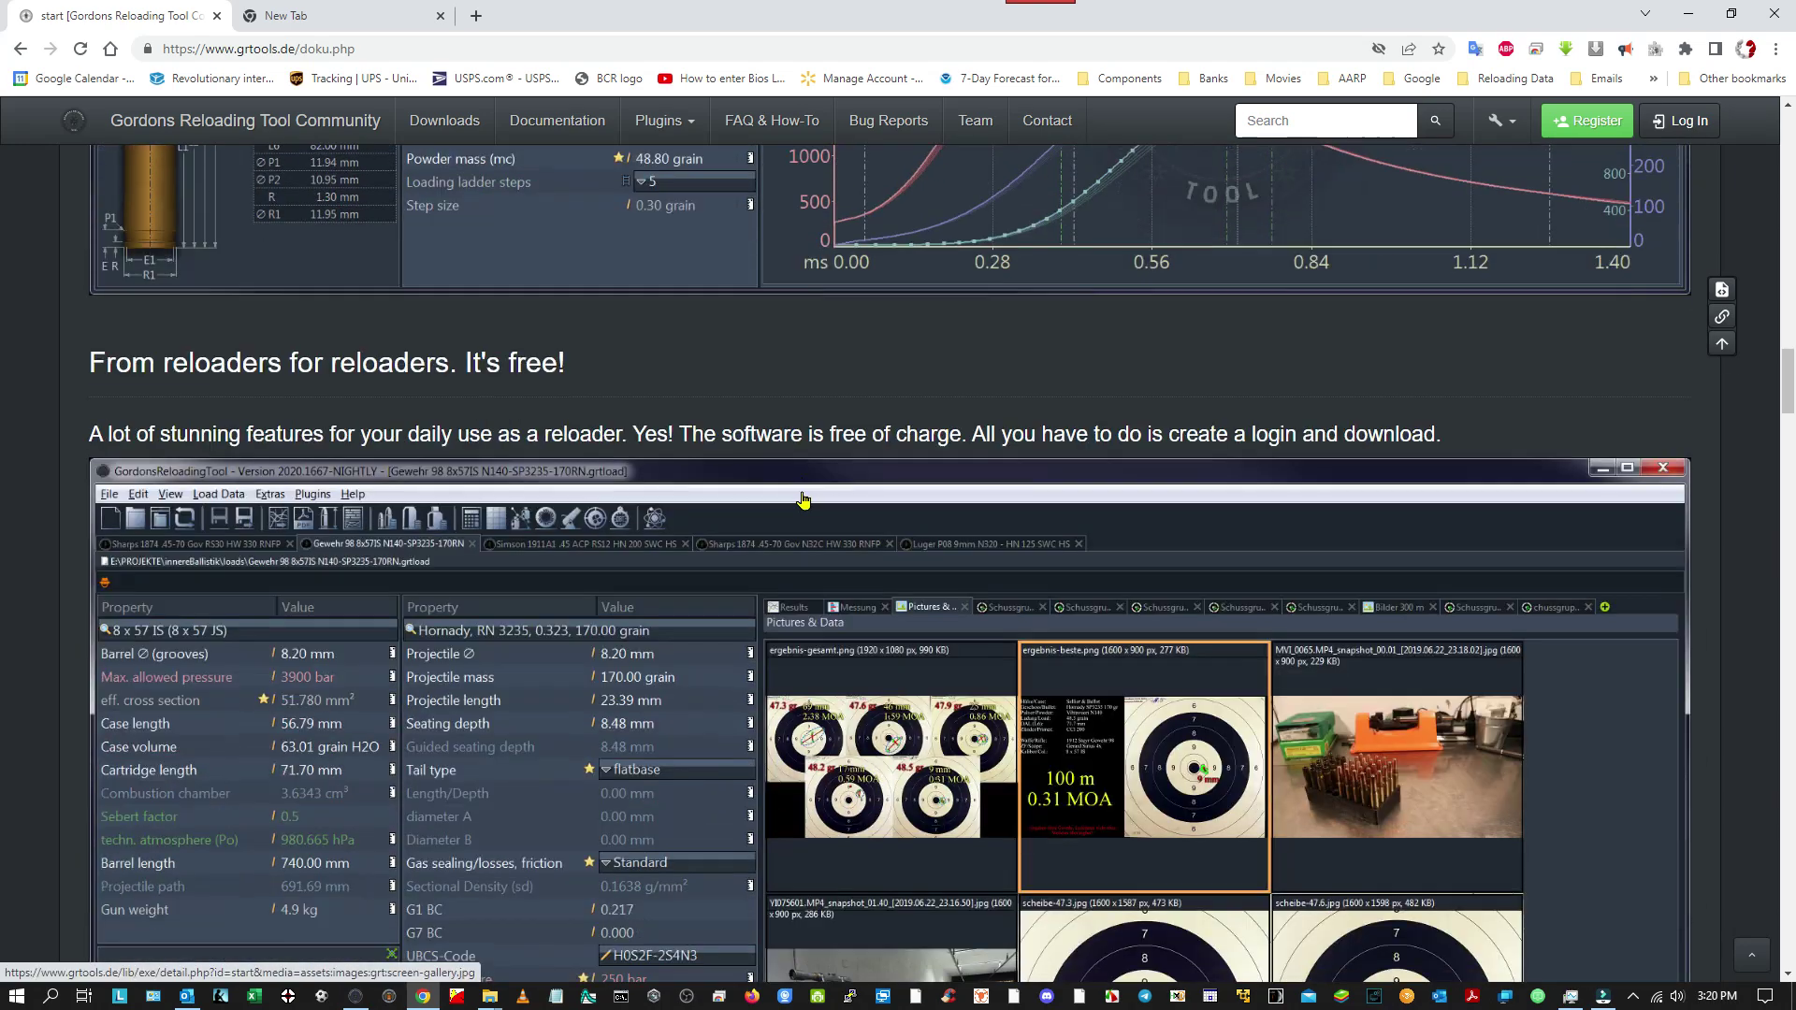
pyautogui.scroll(-10, 802, 502)
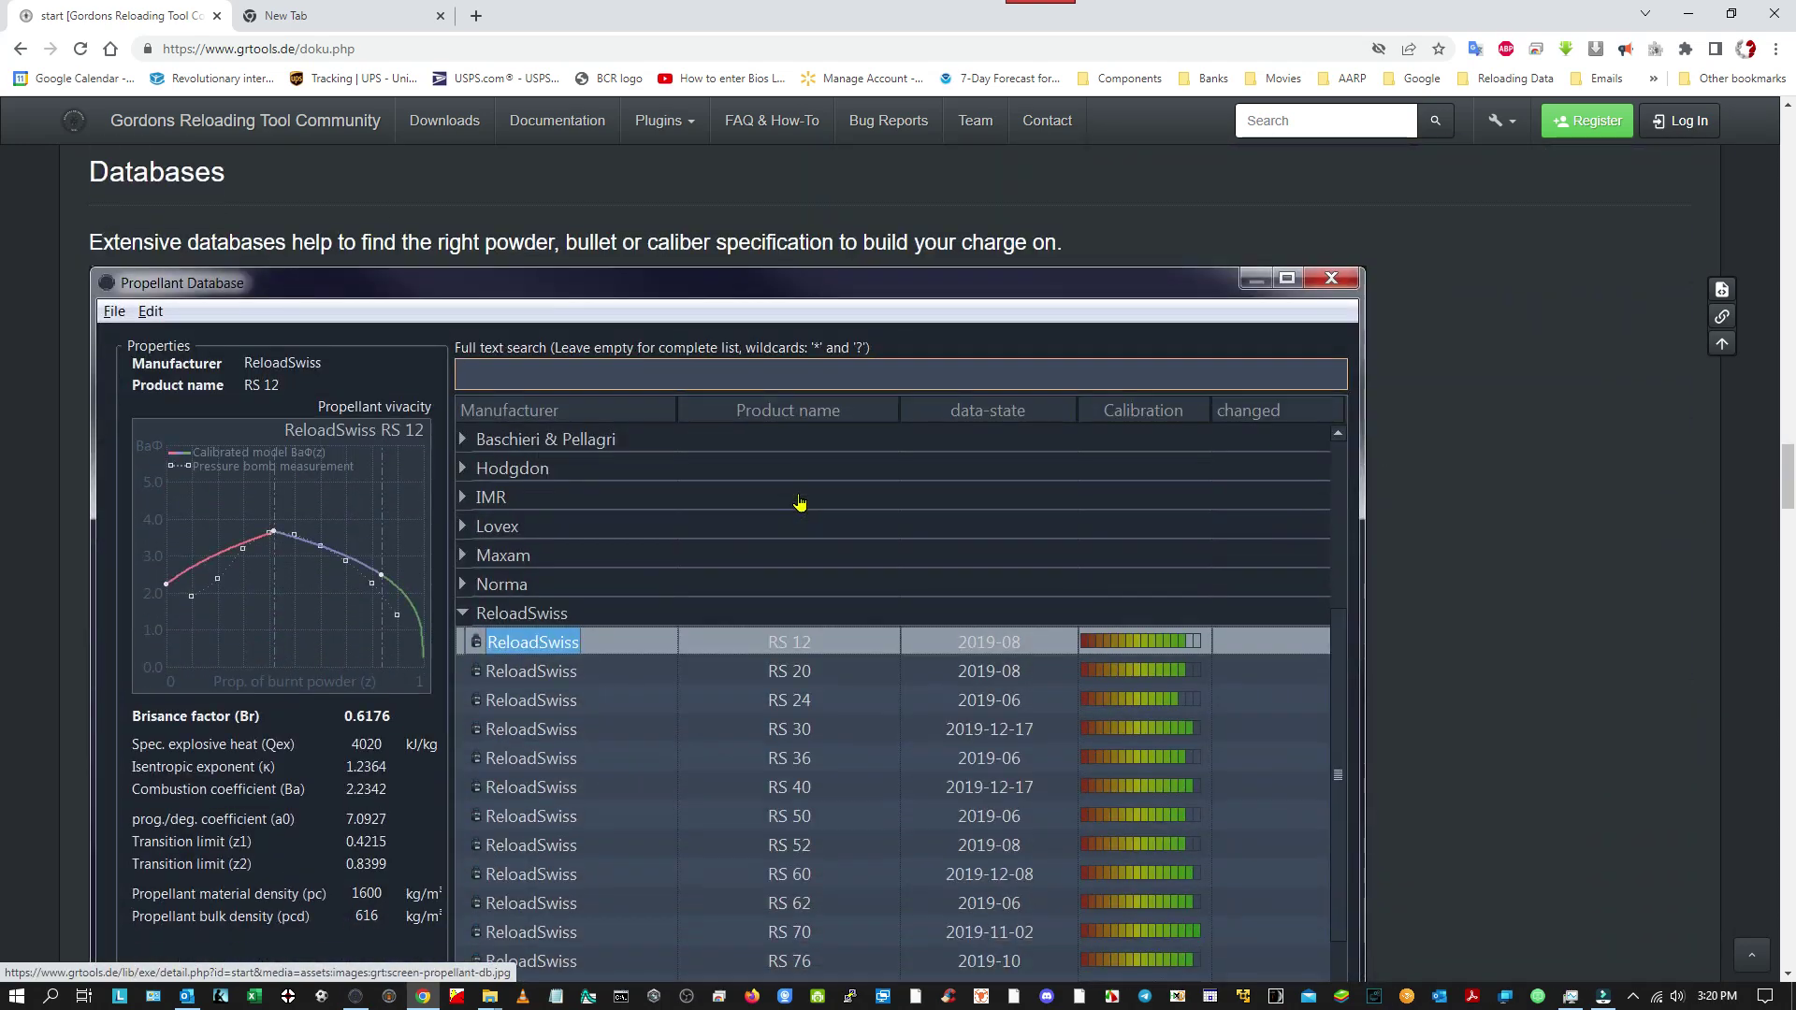
pyautogui.scroll(-5, 800, 503)
pyautogui.scroll(13, 795, 496)
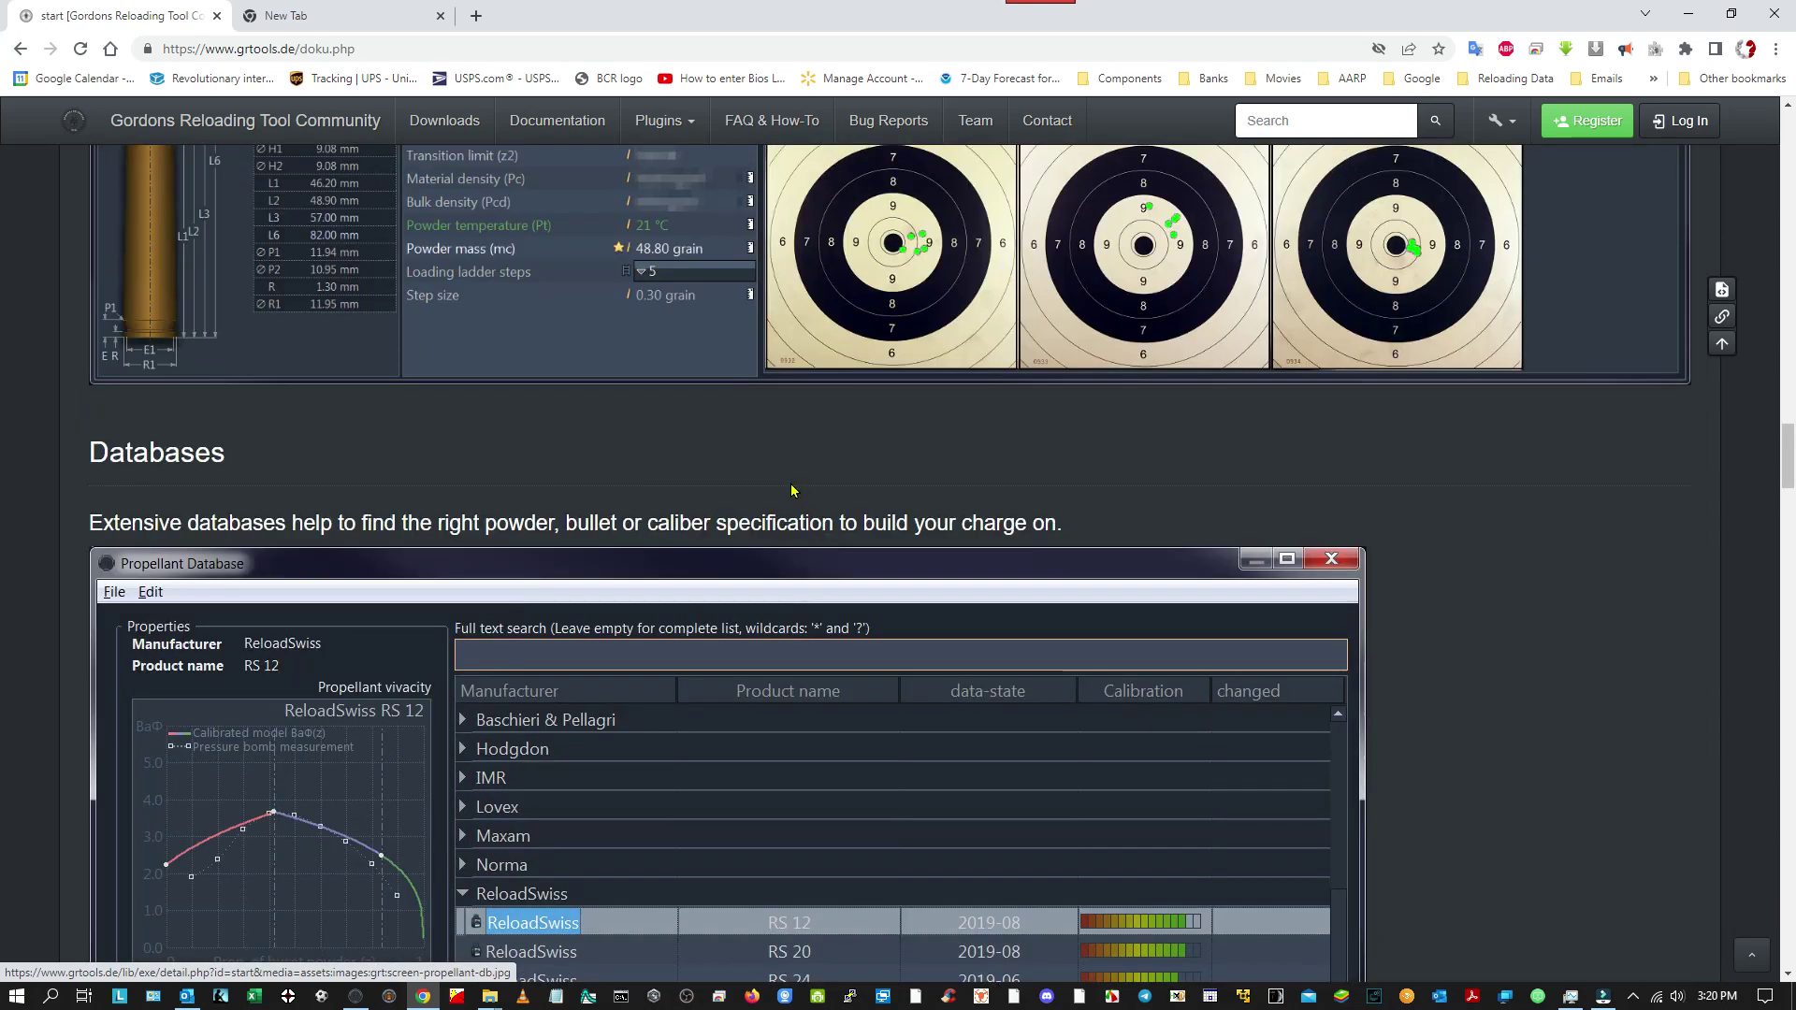
pyautogui.scroll(17, 788, 491)
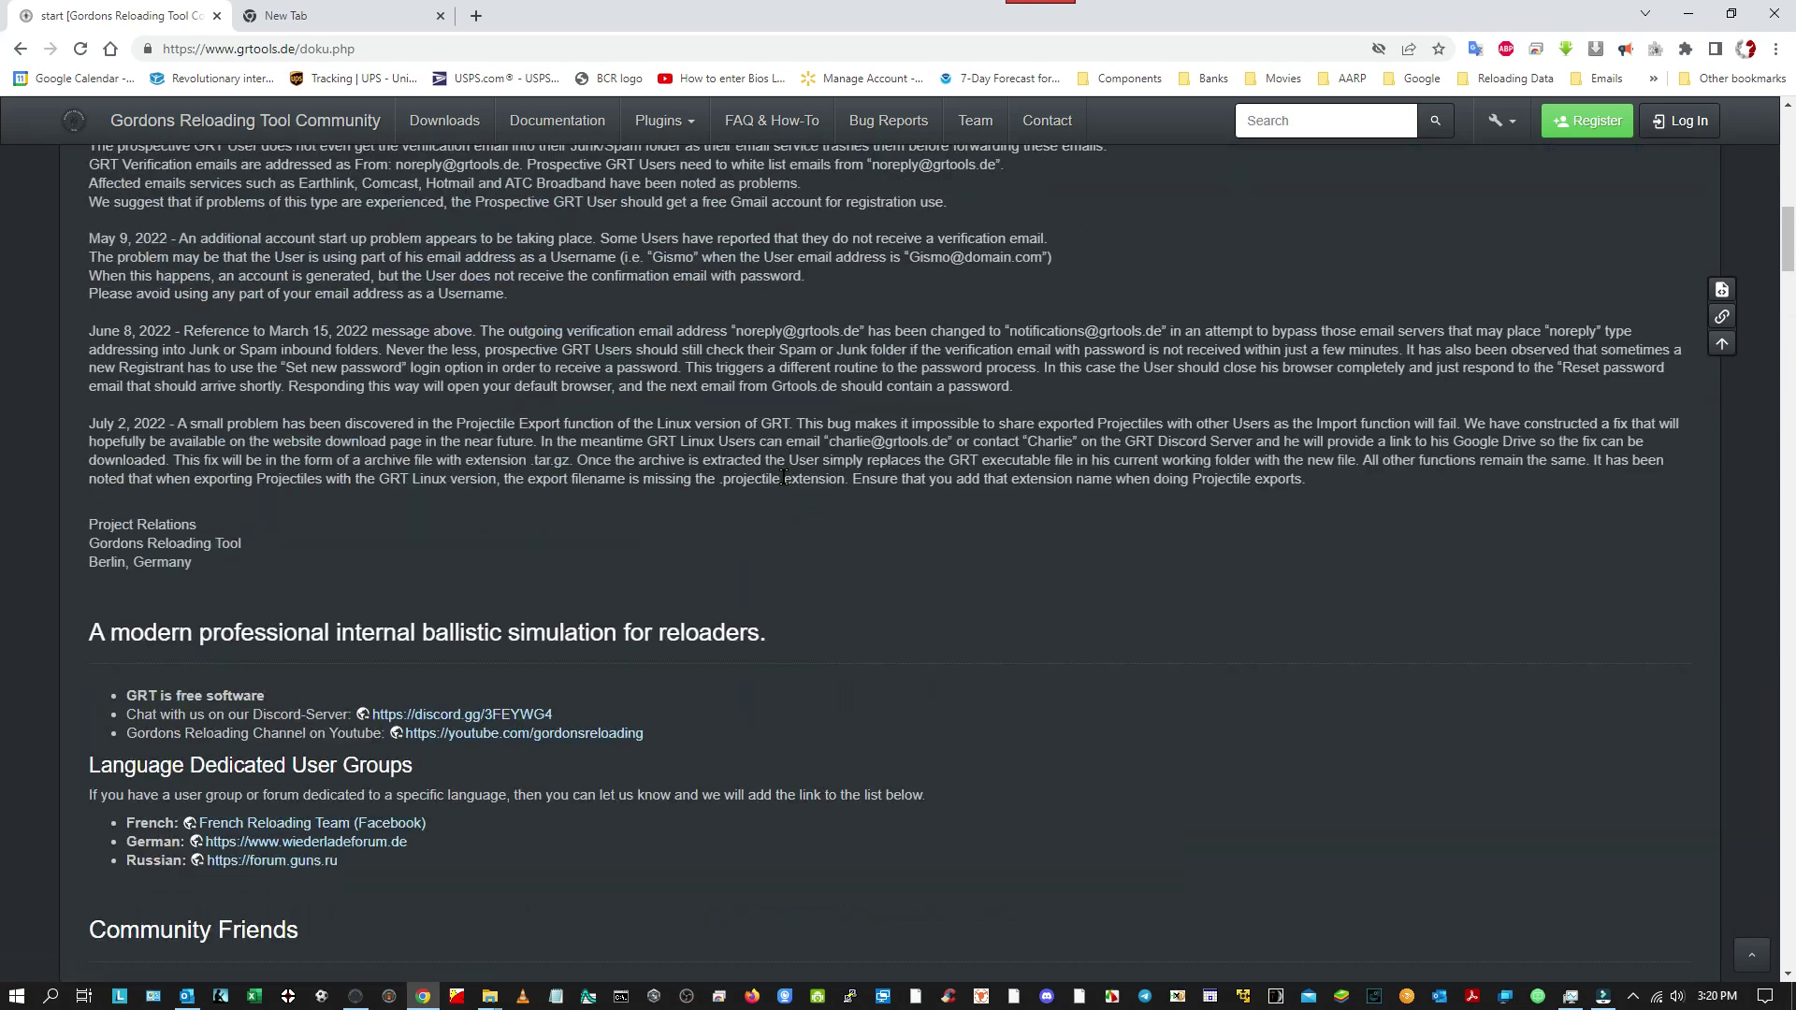
pyautogui.scroll(7, 783, 487)
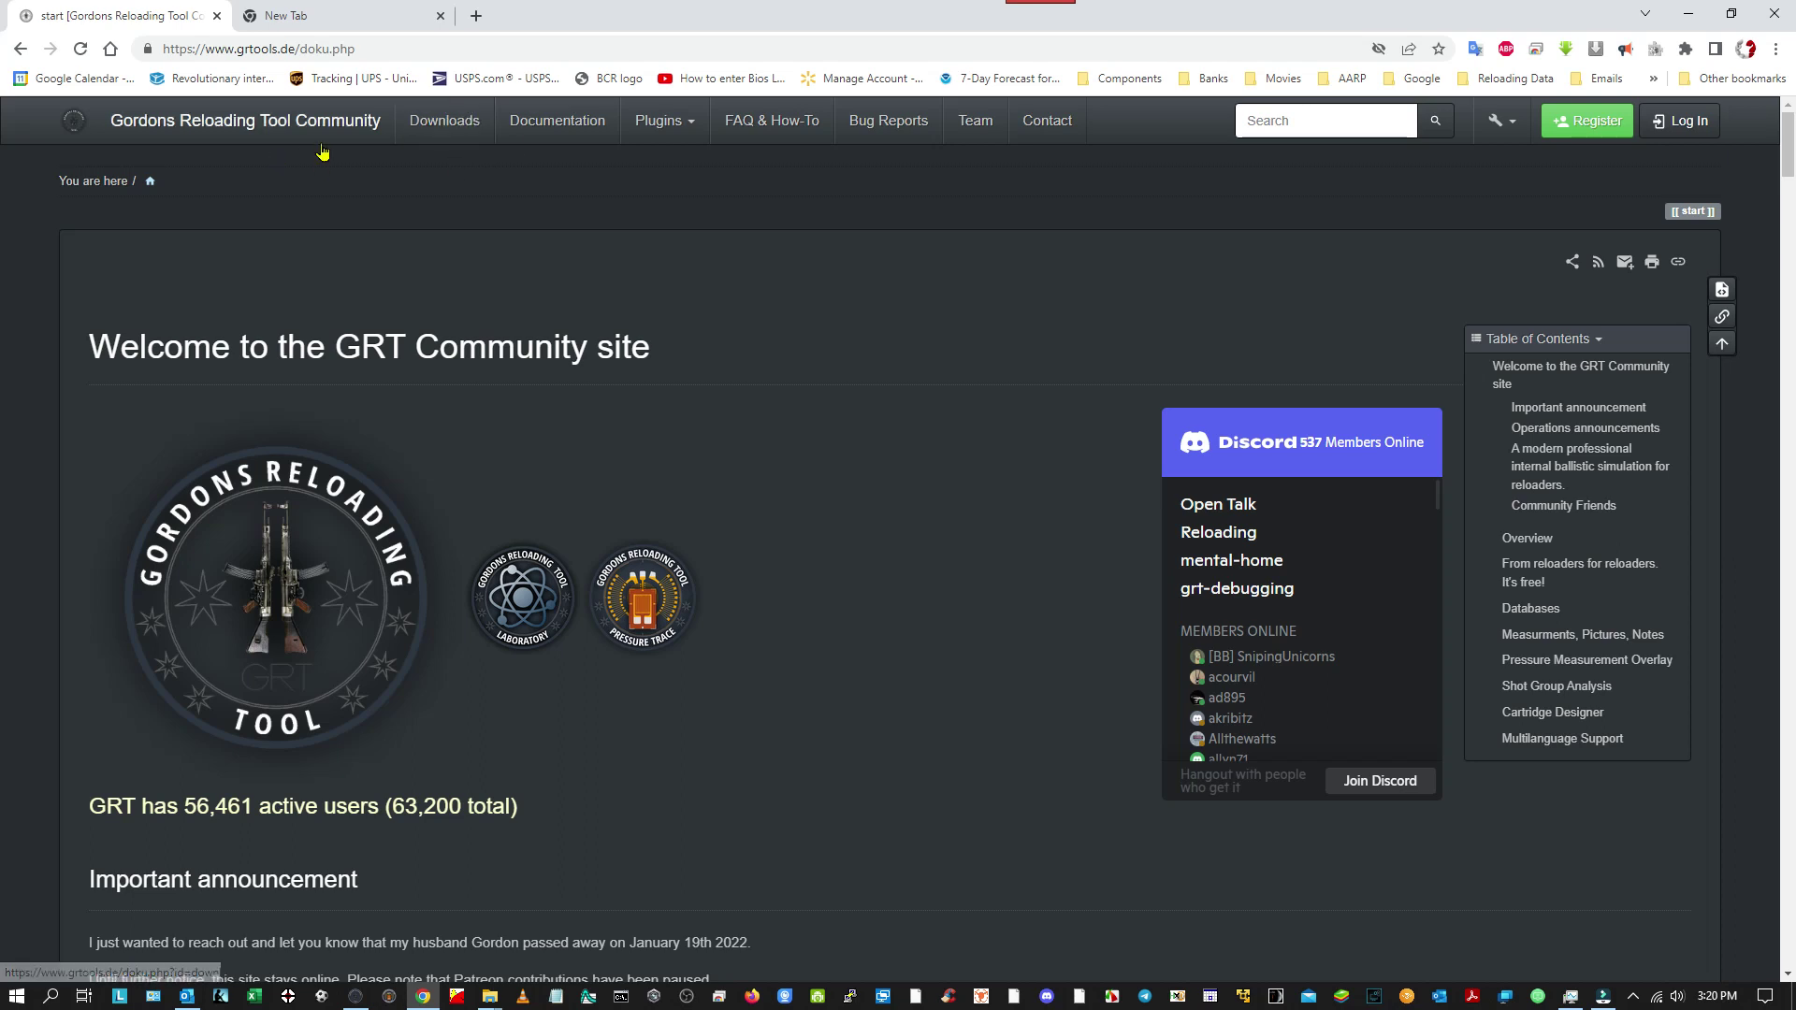
pyautogui.click(537, 124)
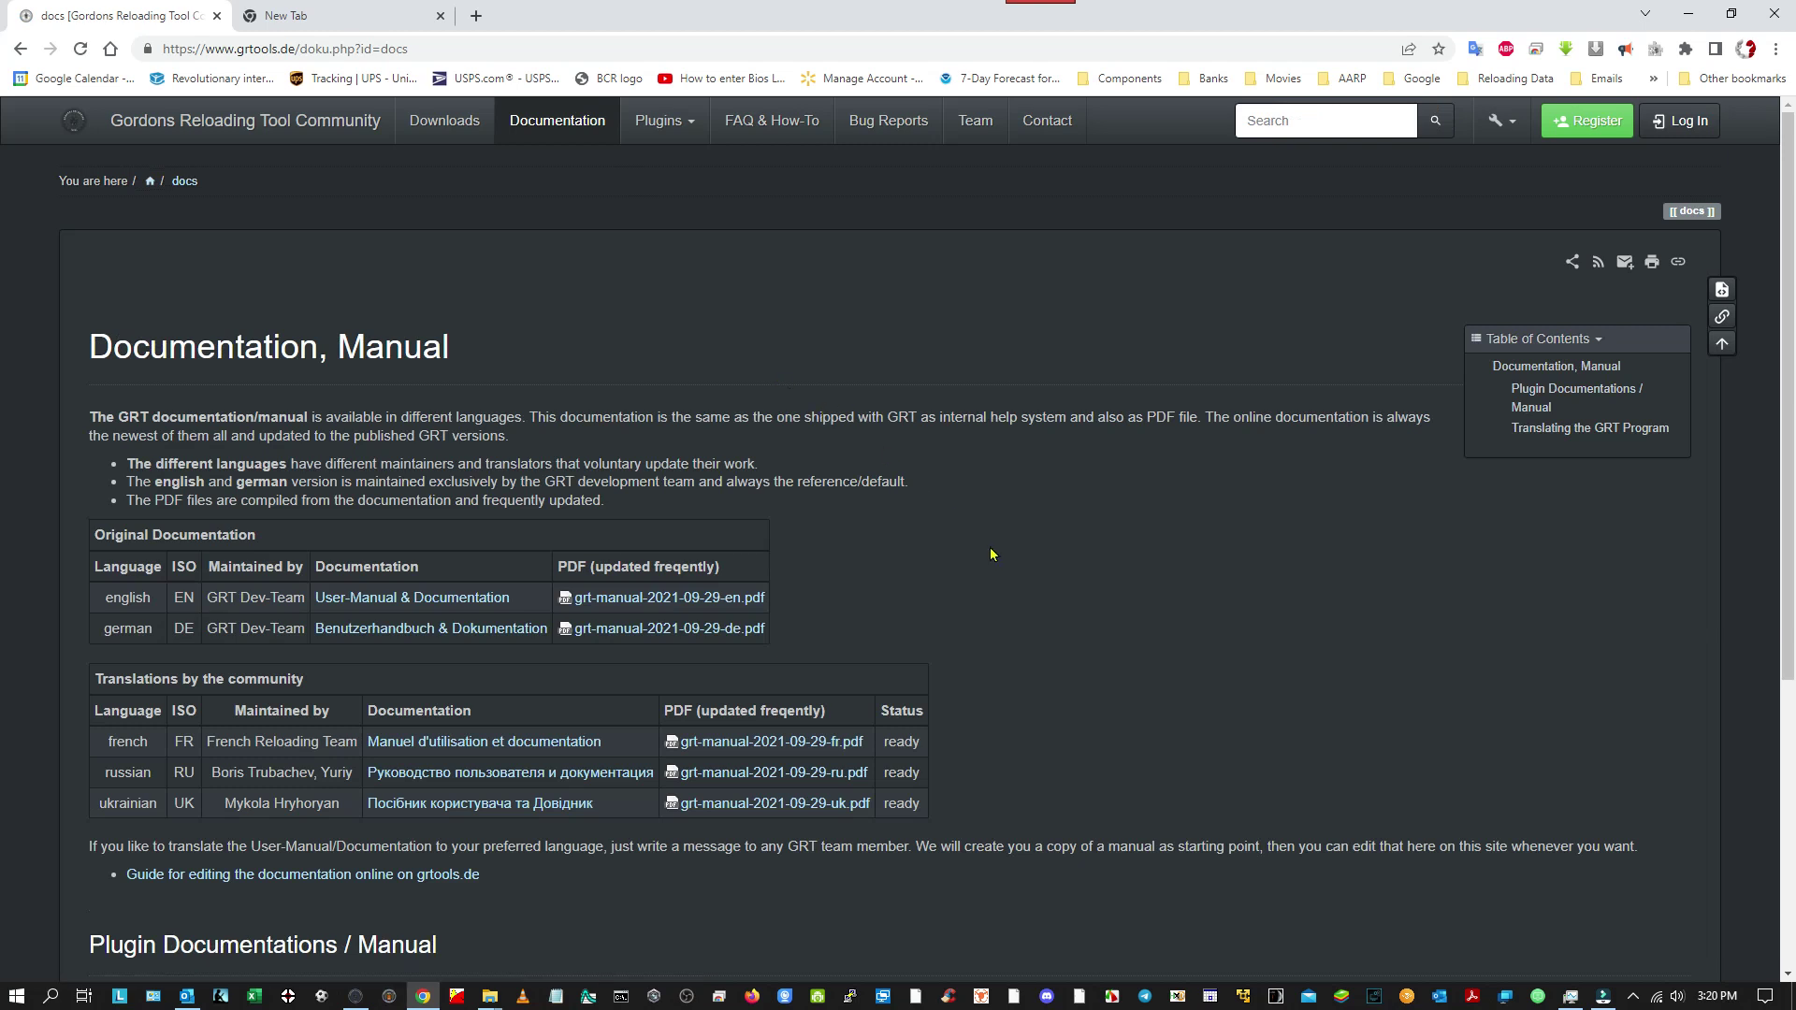
# Glance over the Documentation manual and the FAQ & How-To list, then go to Downloads.
pyautogui.scroll(-5, 999, 568)
pyautogui.scroll(5, 1001, 563)
pyautogui.click(776, 119)
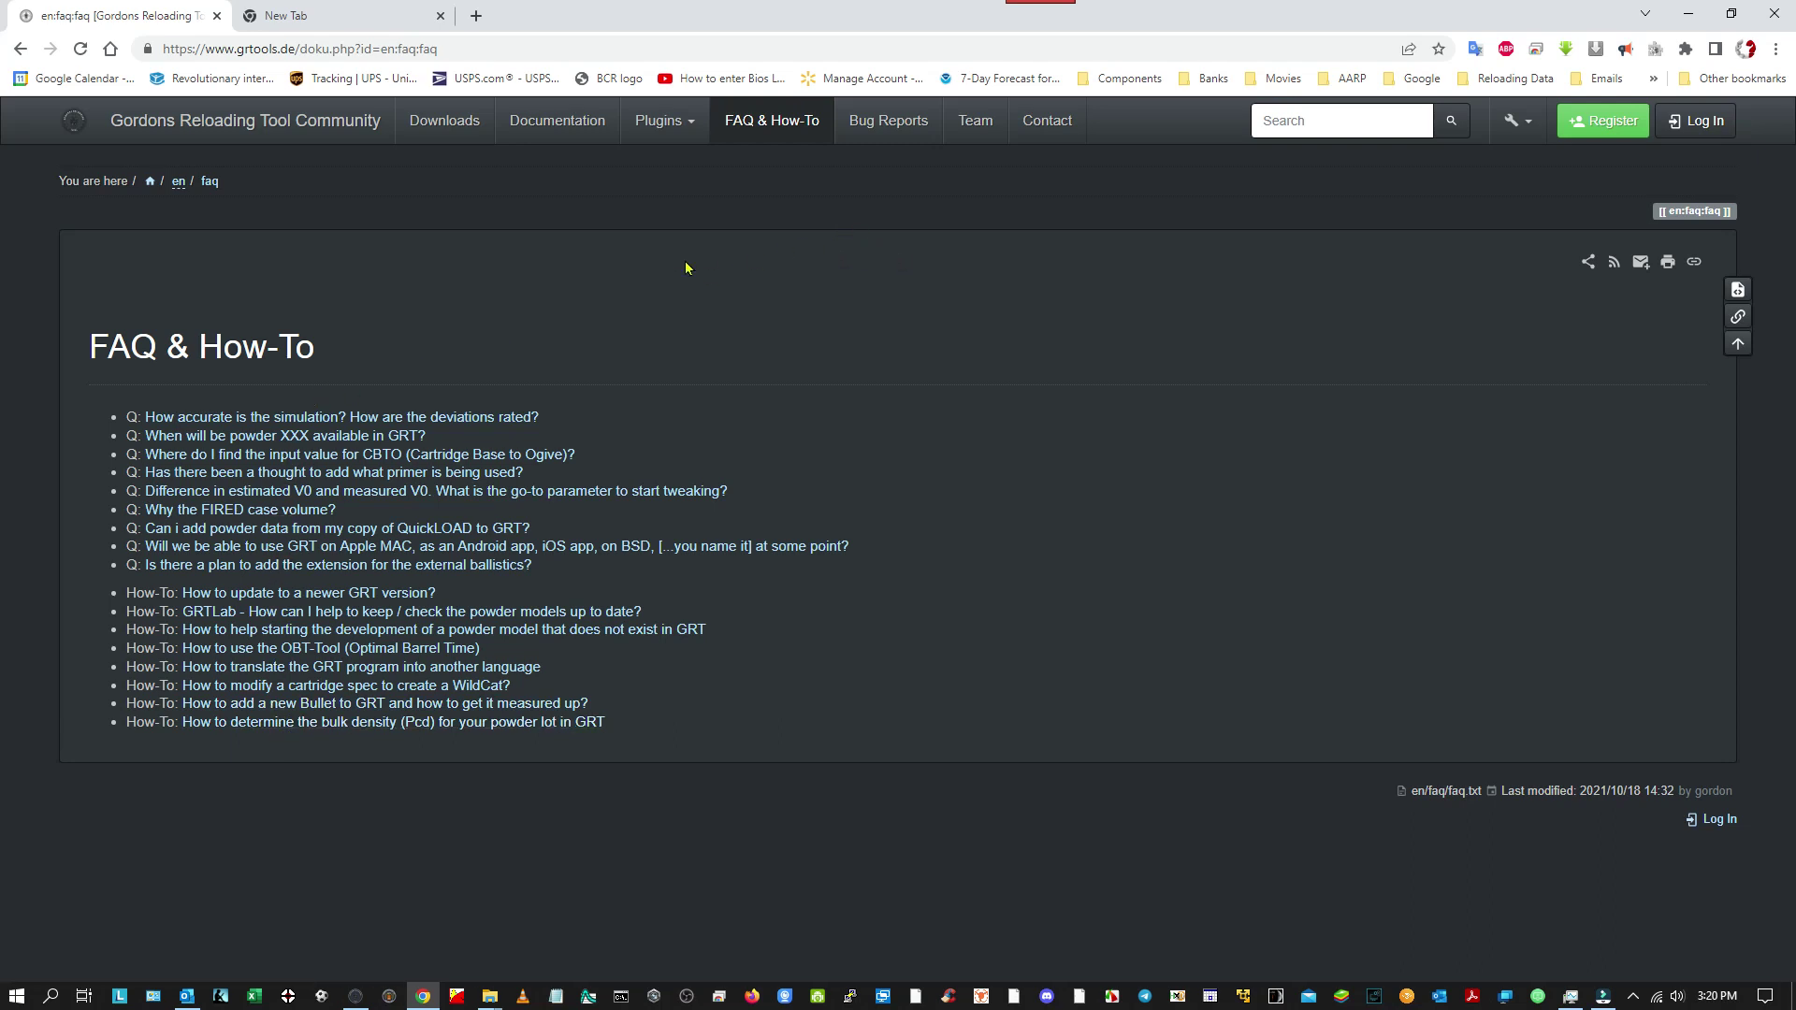
pyautogui.click(442, 124)
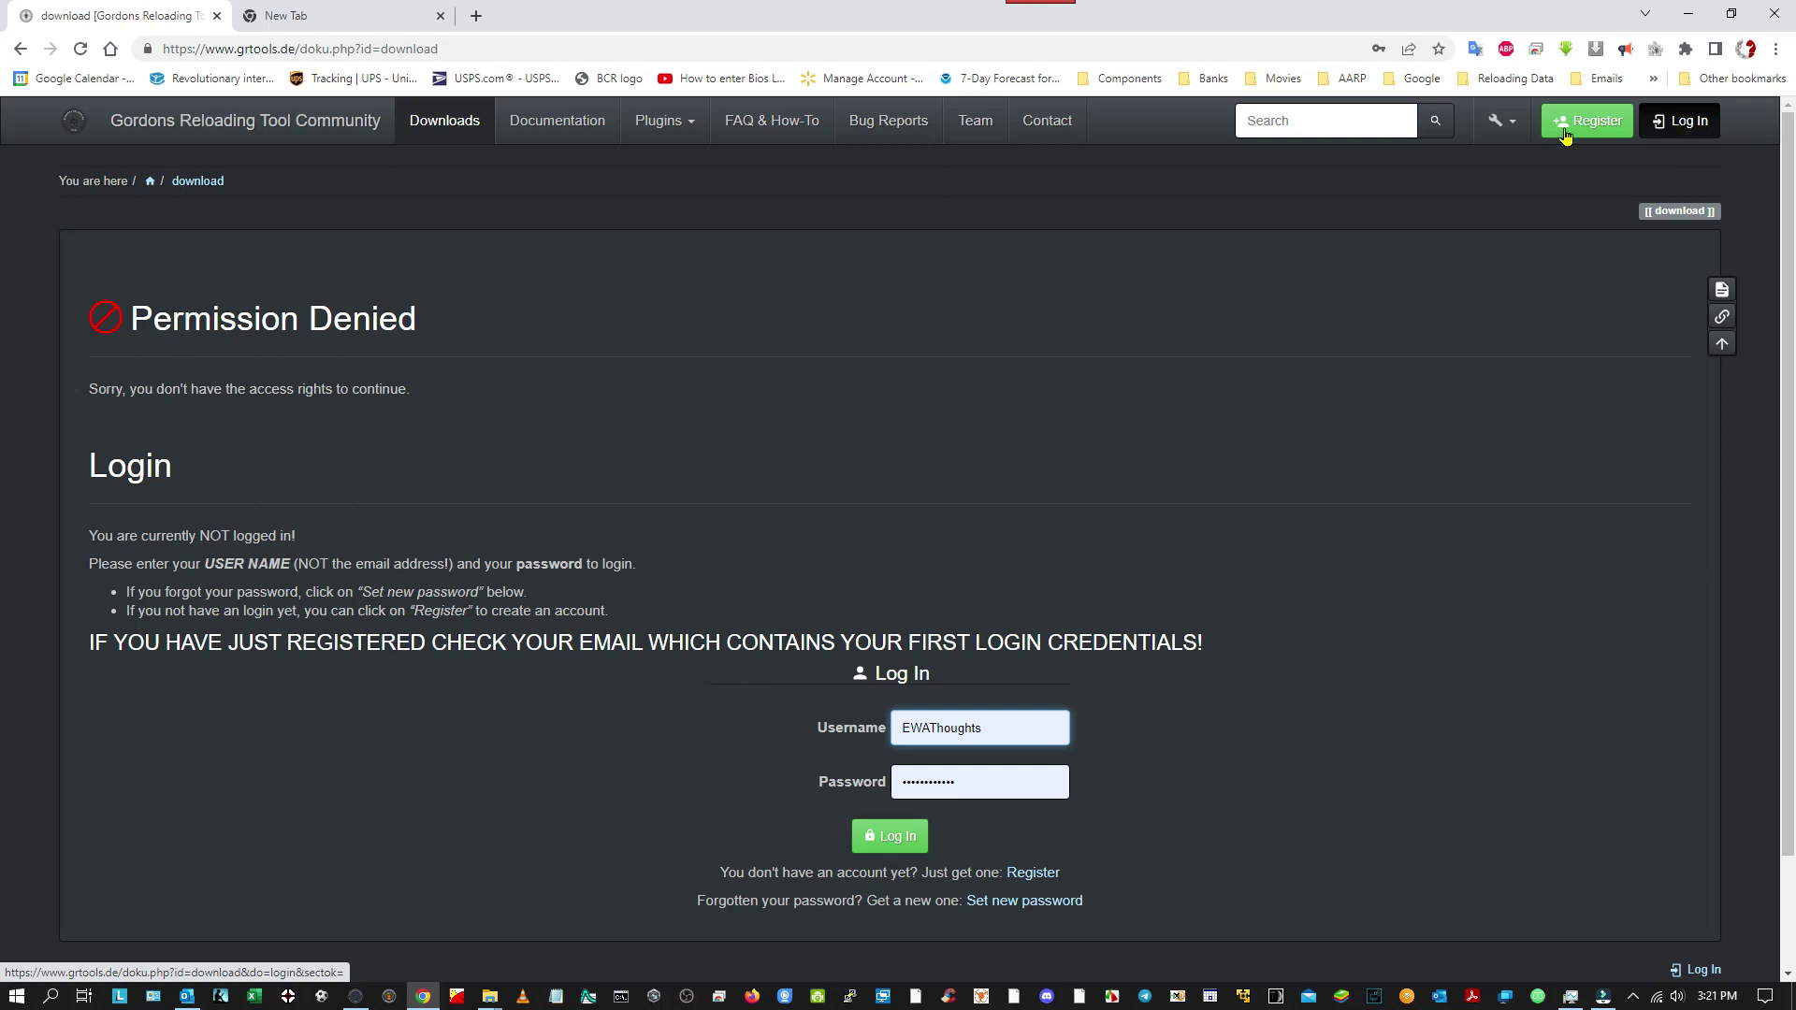
# Open Gmail in a new tab, return to the download page and bring up the registration form.
pyautogui.click(477, 17)
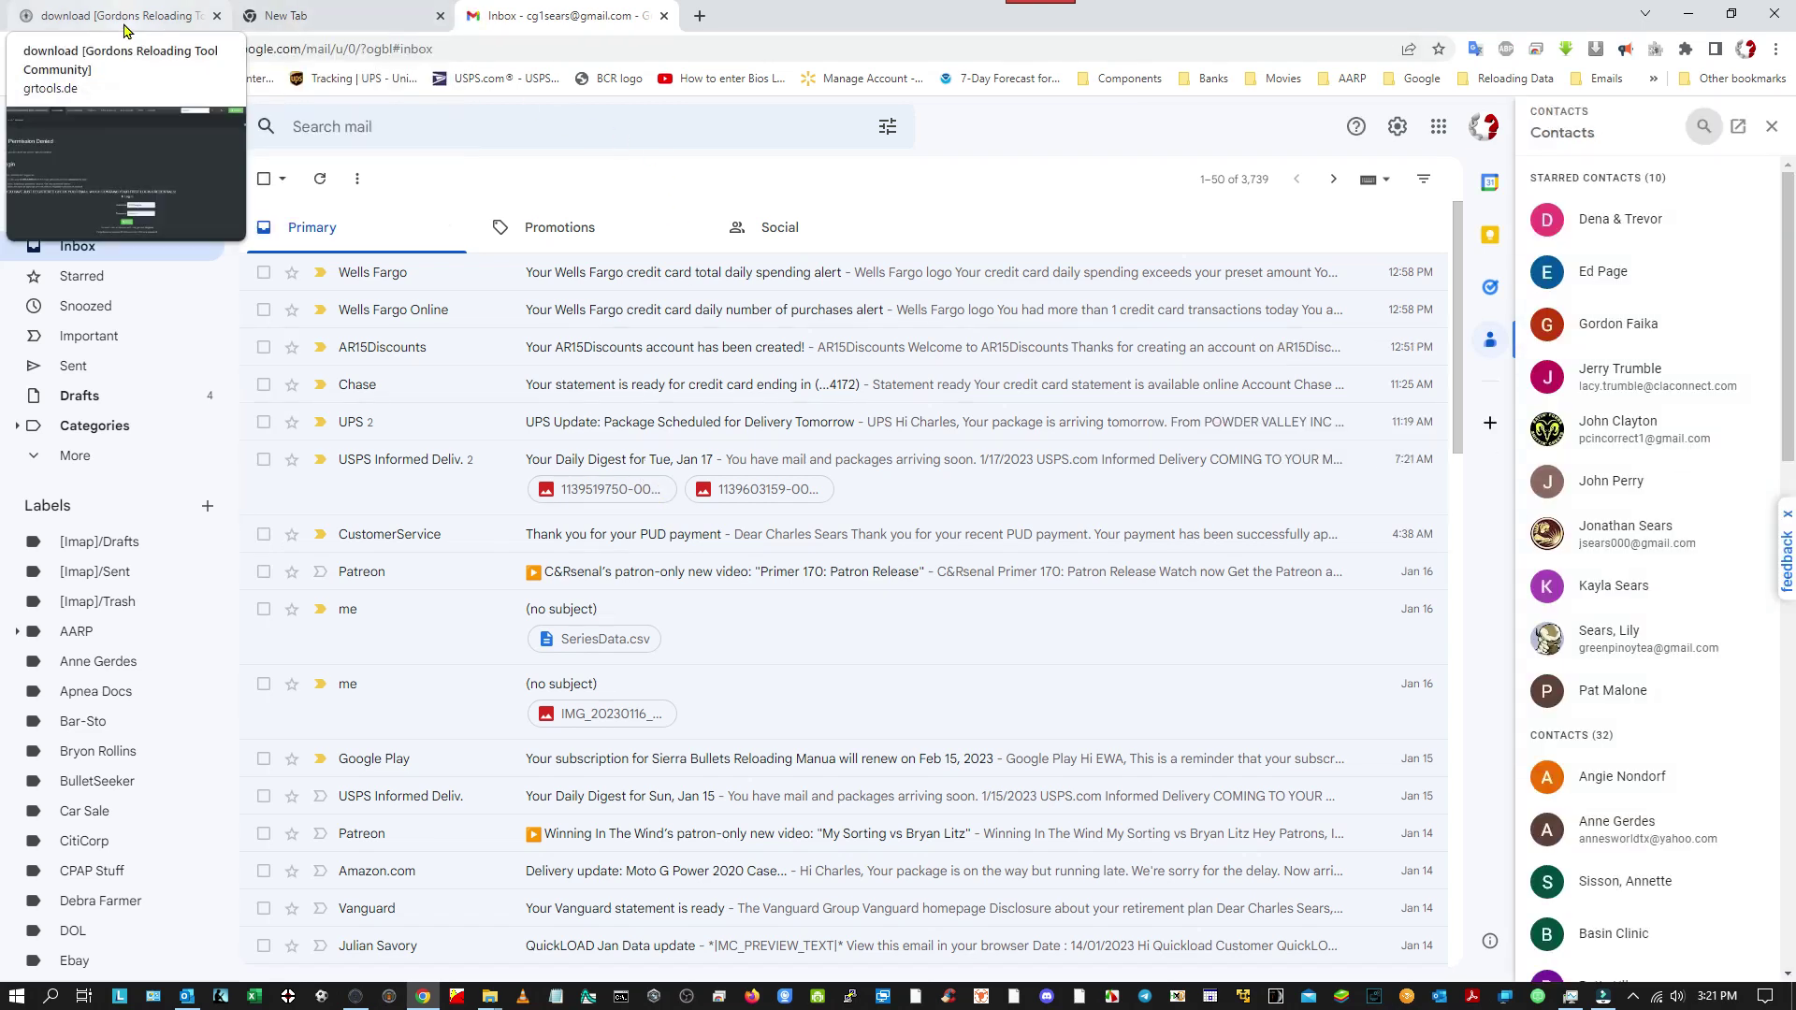
pyautogui.click(440, 16)
pyautogui.click(187, 17)
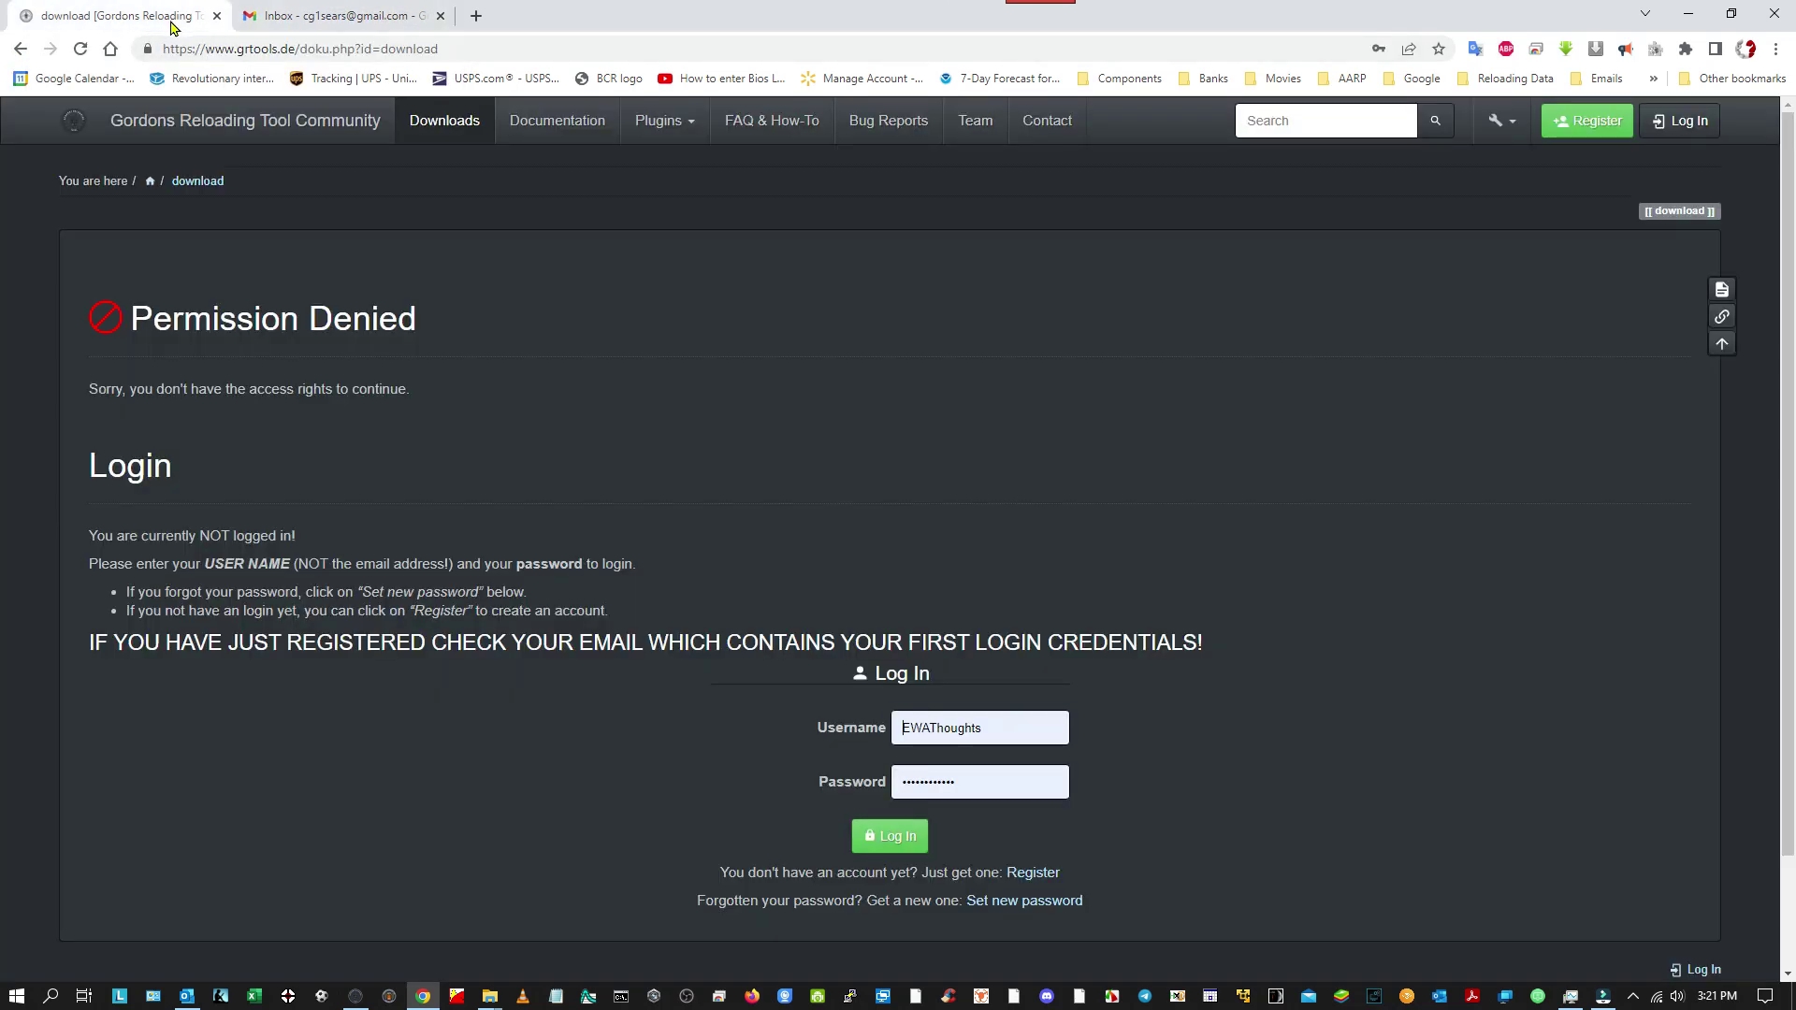
pyautogui.click(1581, 133)
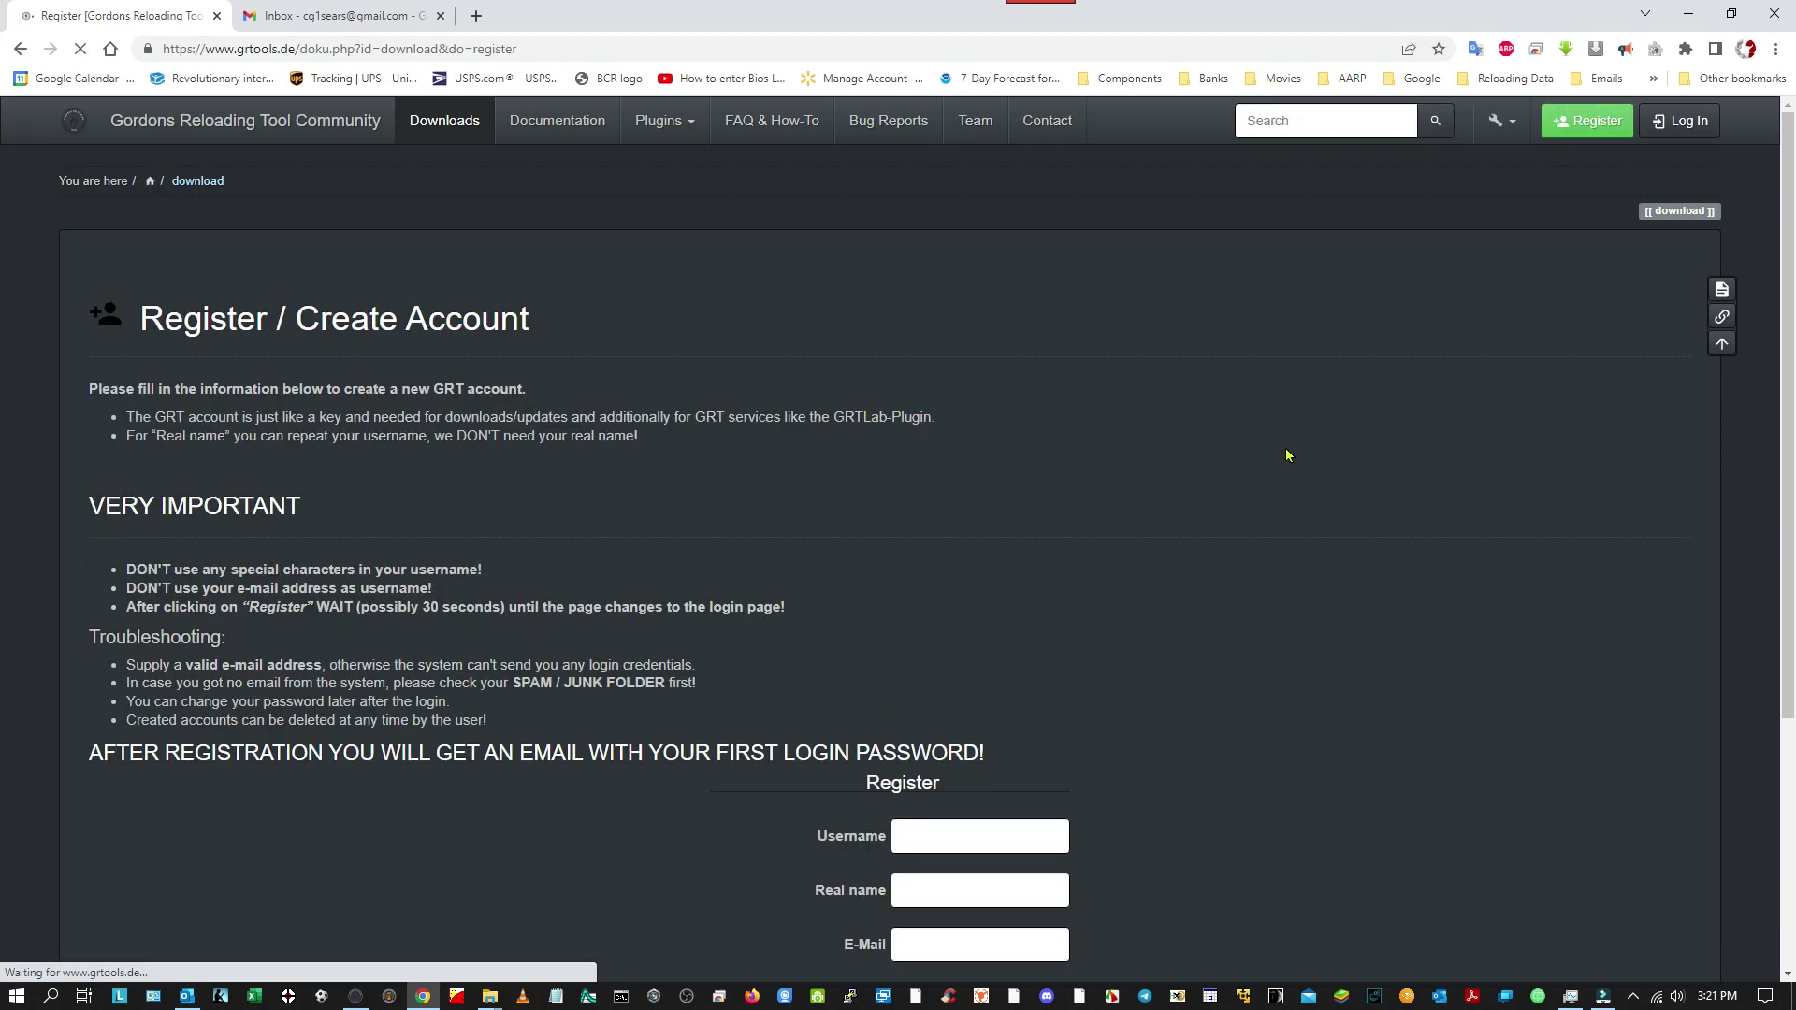
# Enter the new username and the matching real name in the registration form.
pyautogui.scroll(-3, 1204, 689)
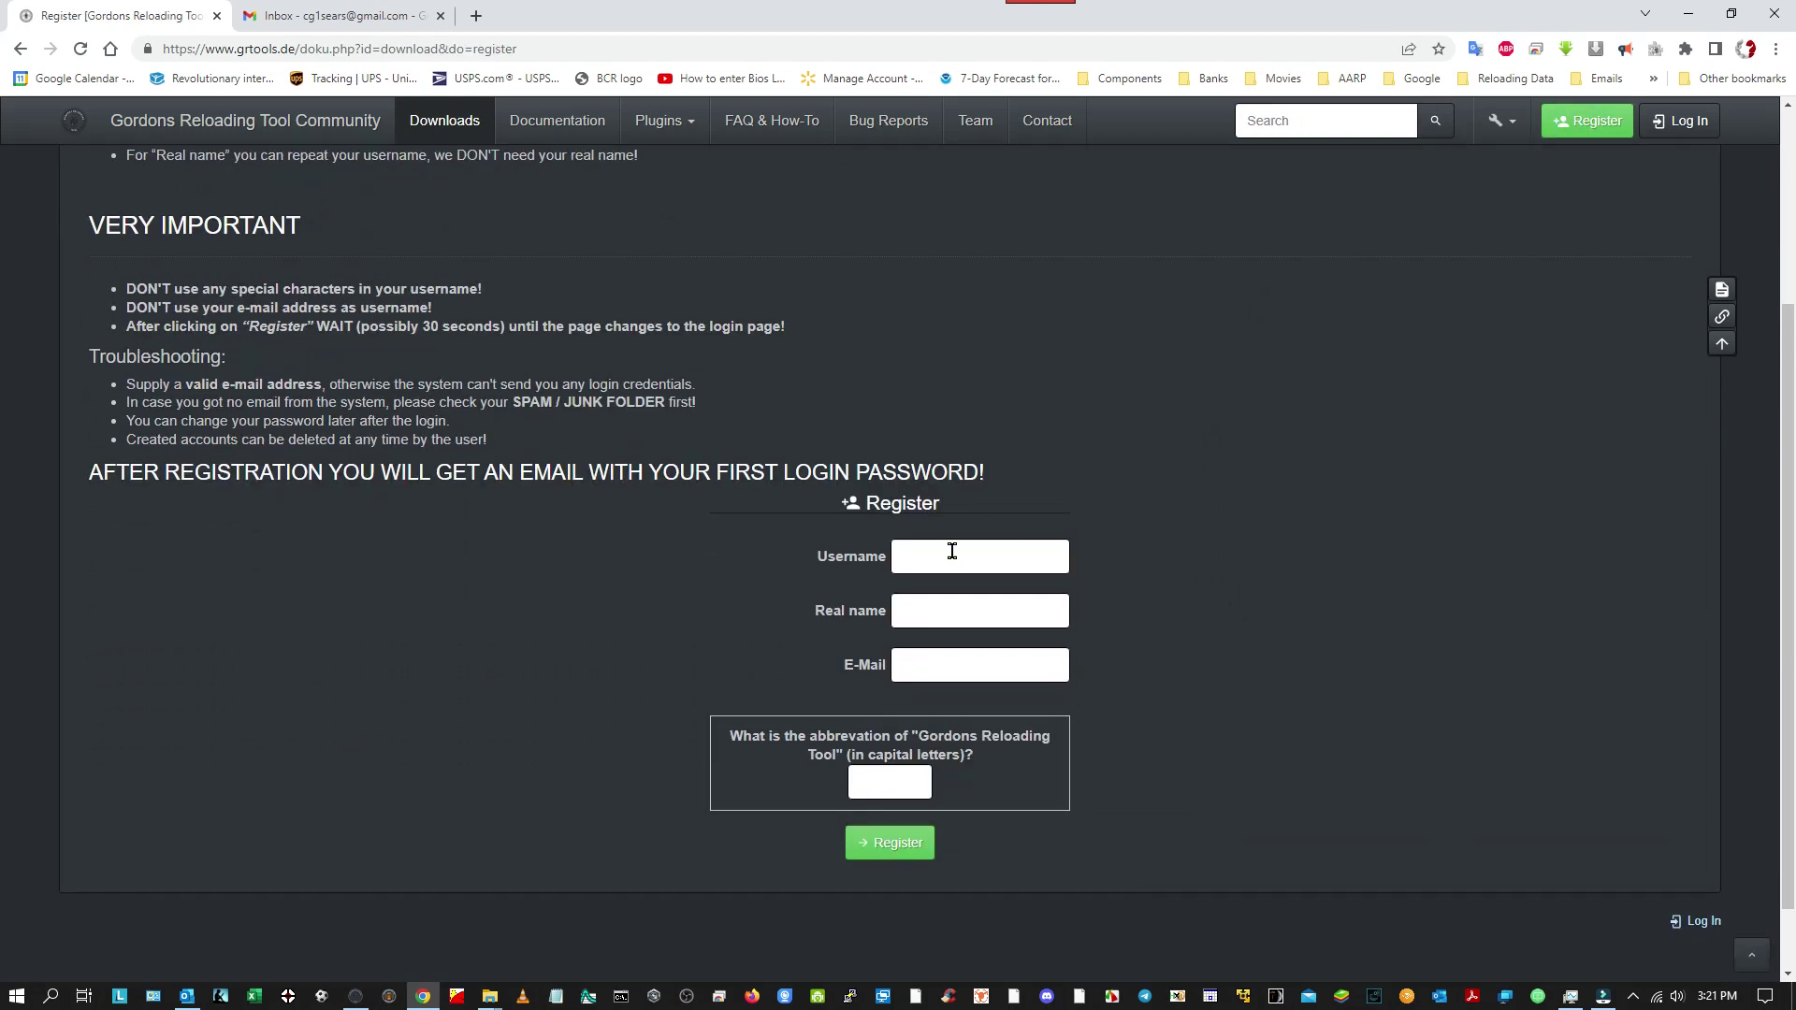
pyautogui.click(952, 551)
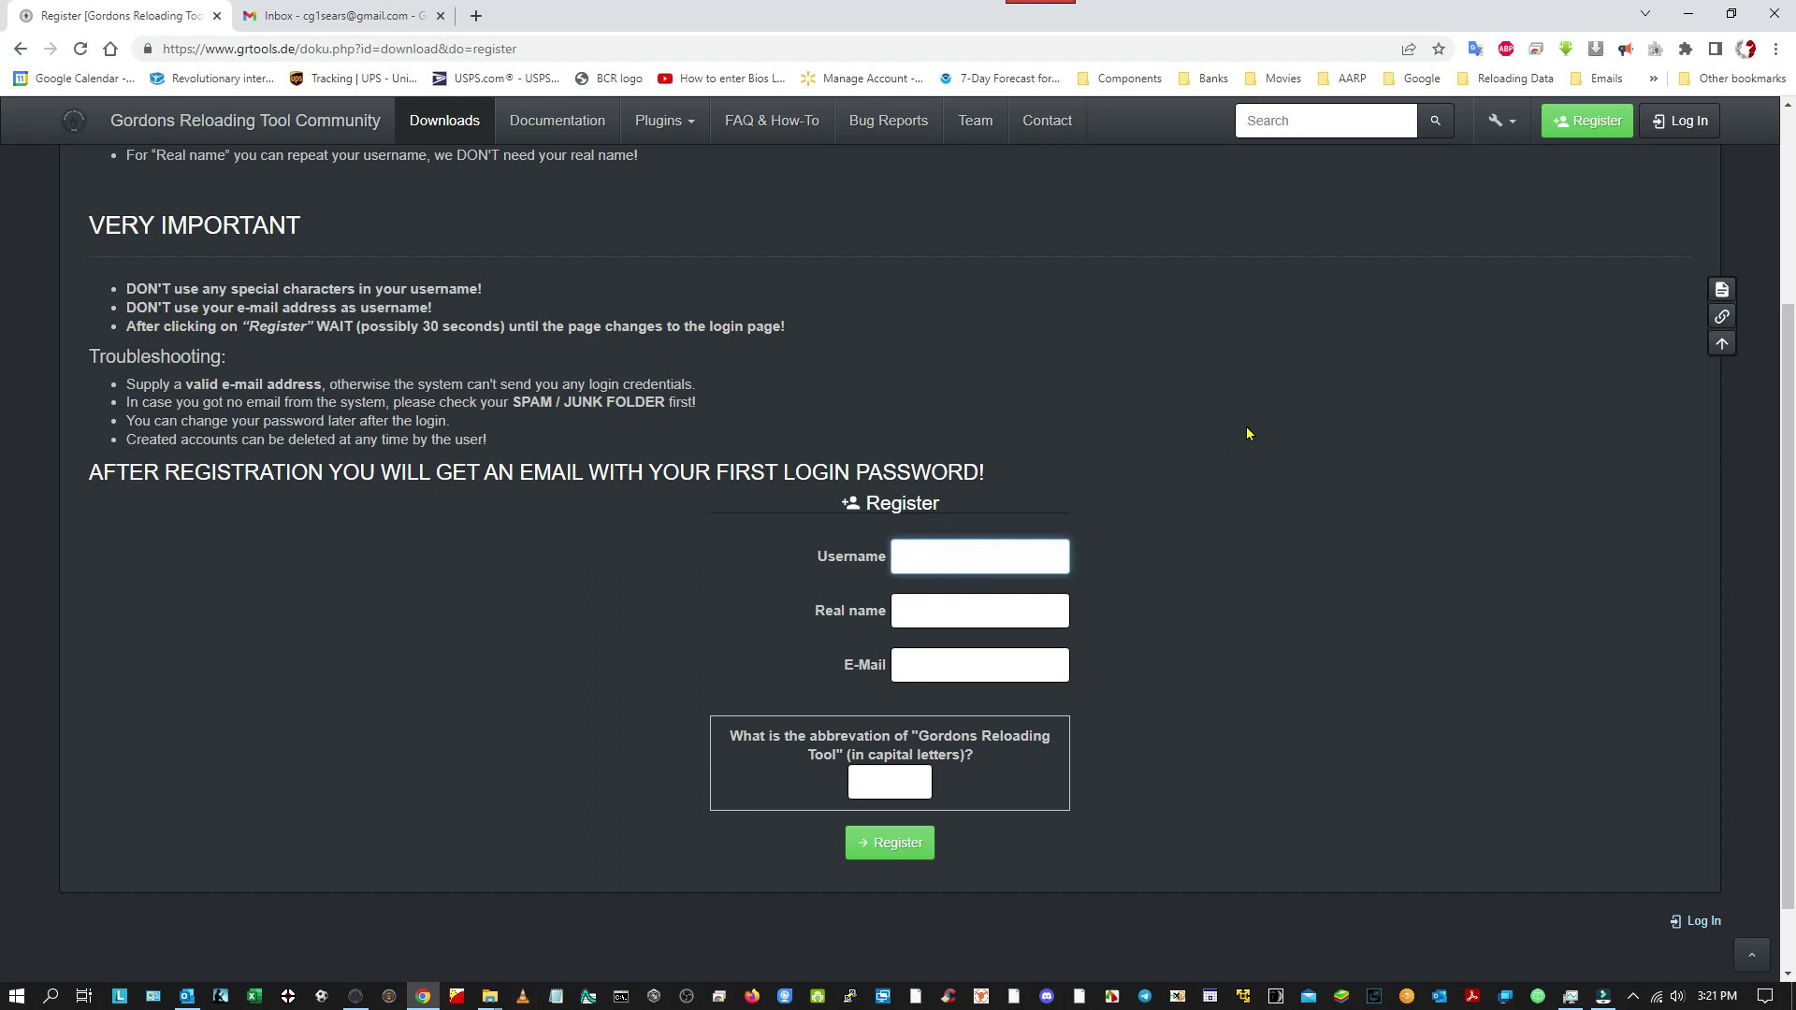
pyautogui.press('Tab')
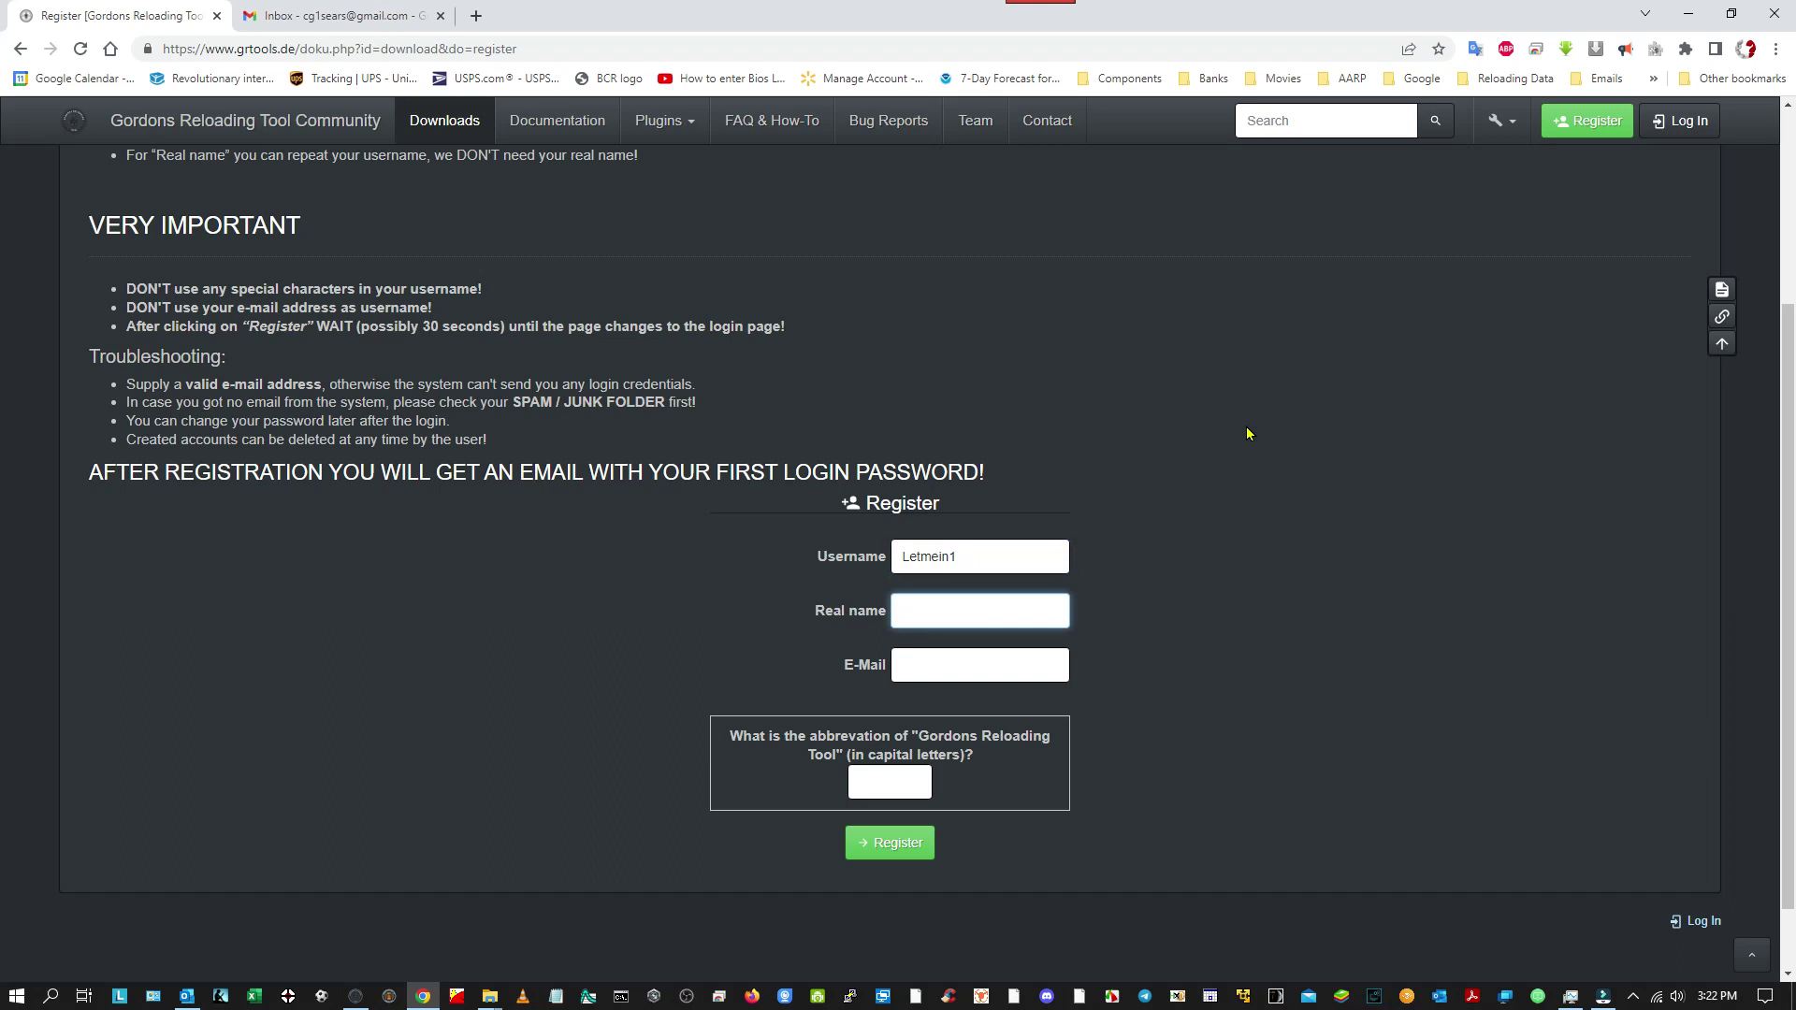
# Fill in your e-mail address, answer the captcha with GRT, and submit the registration.
pyautogui.click(919, 660)
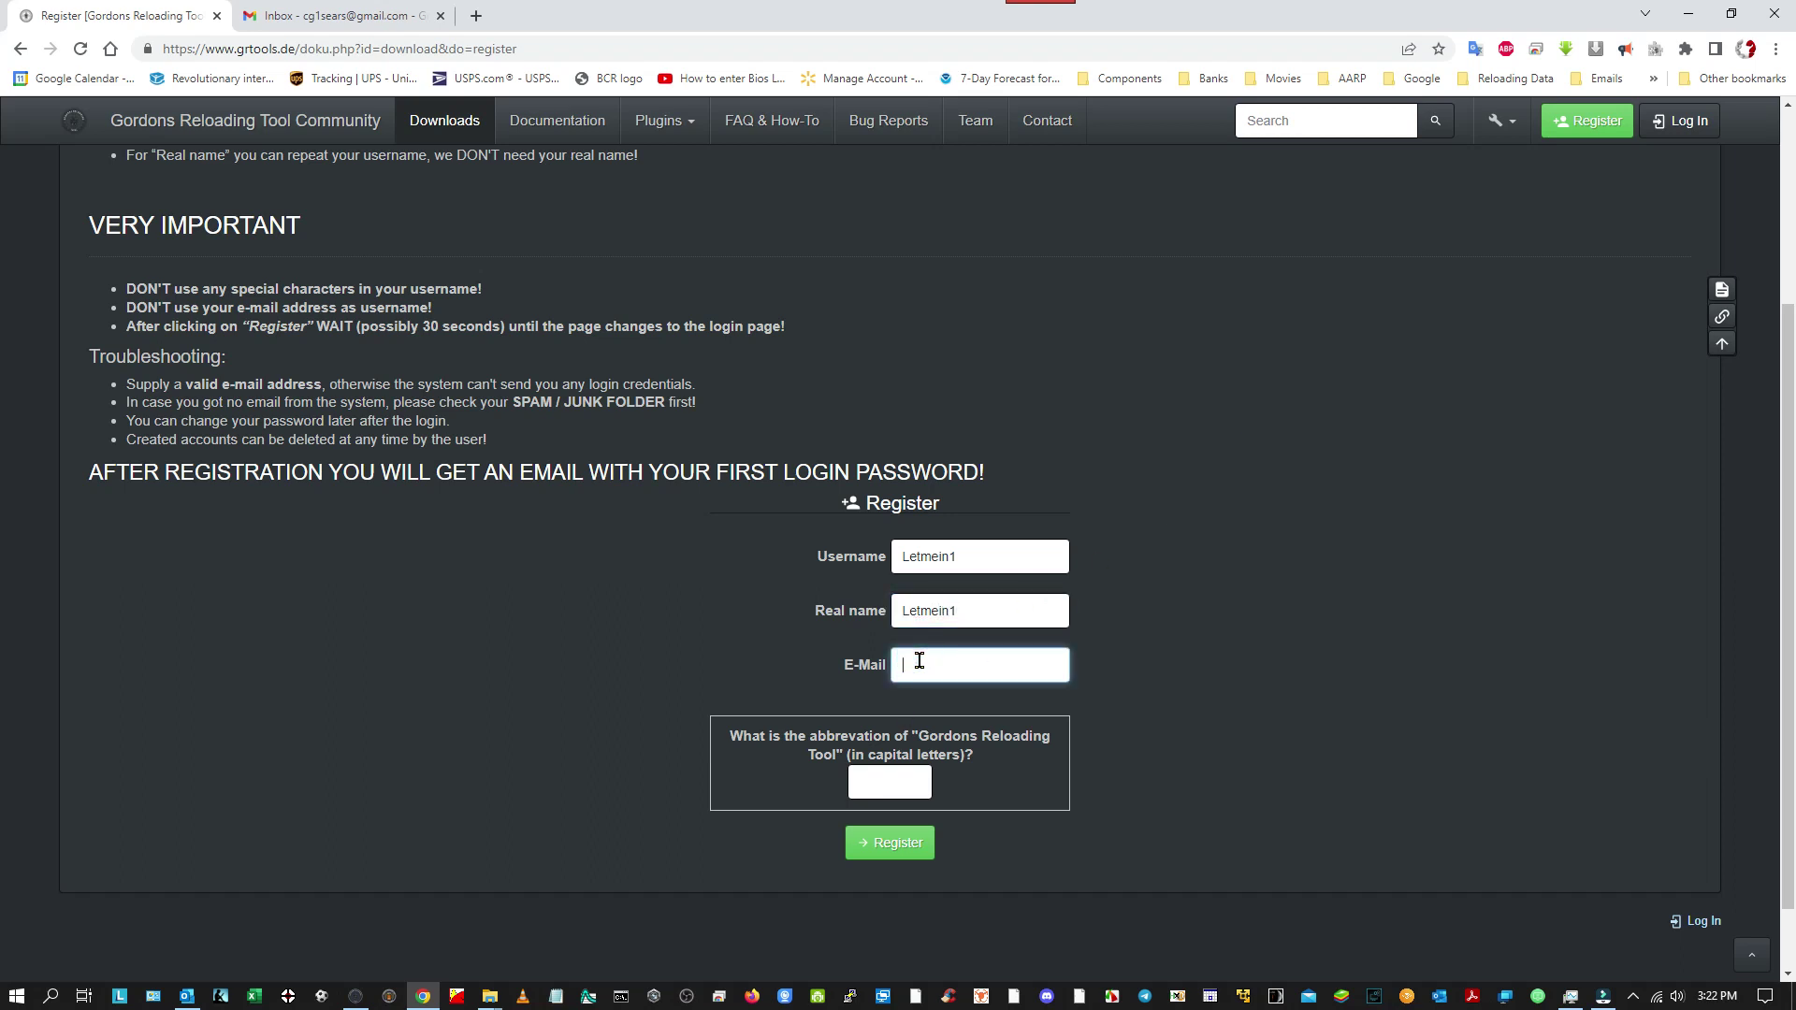
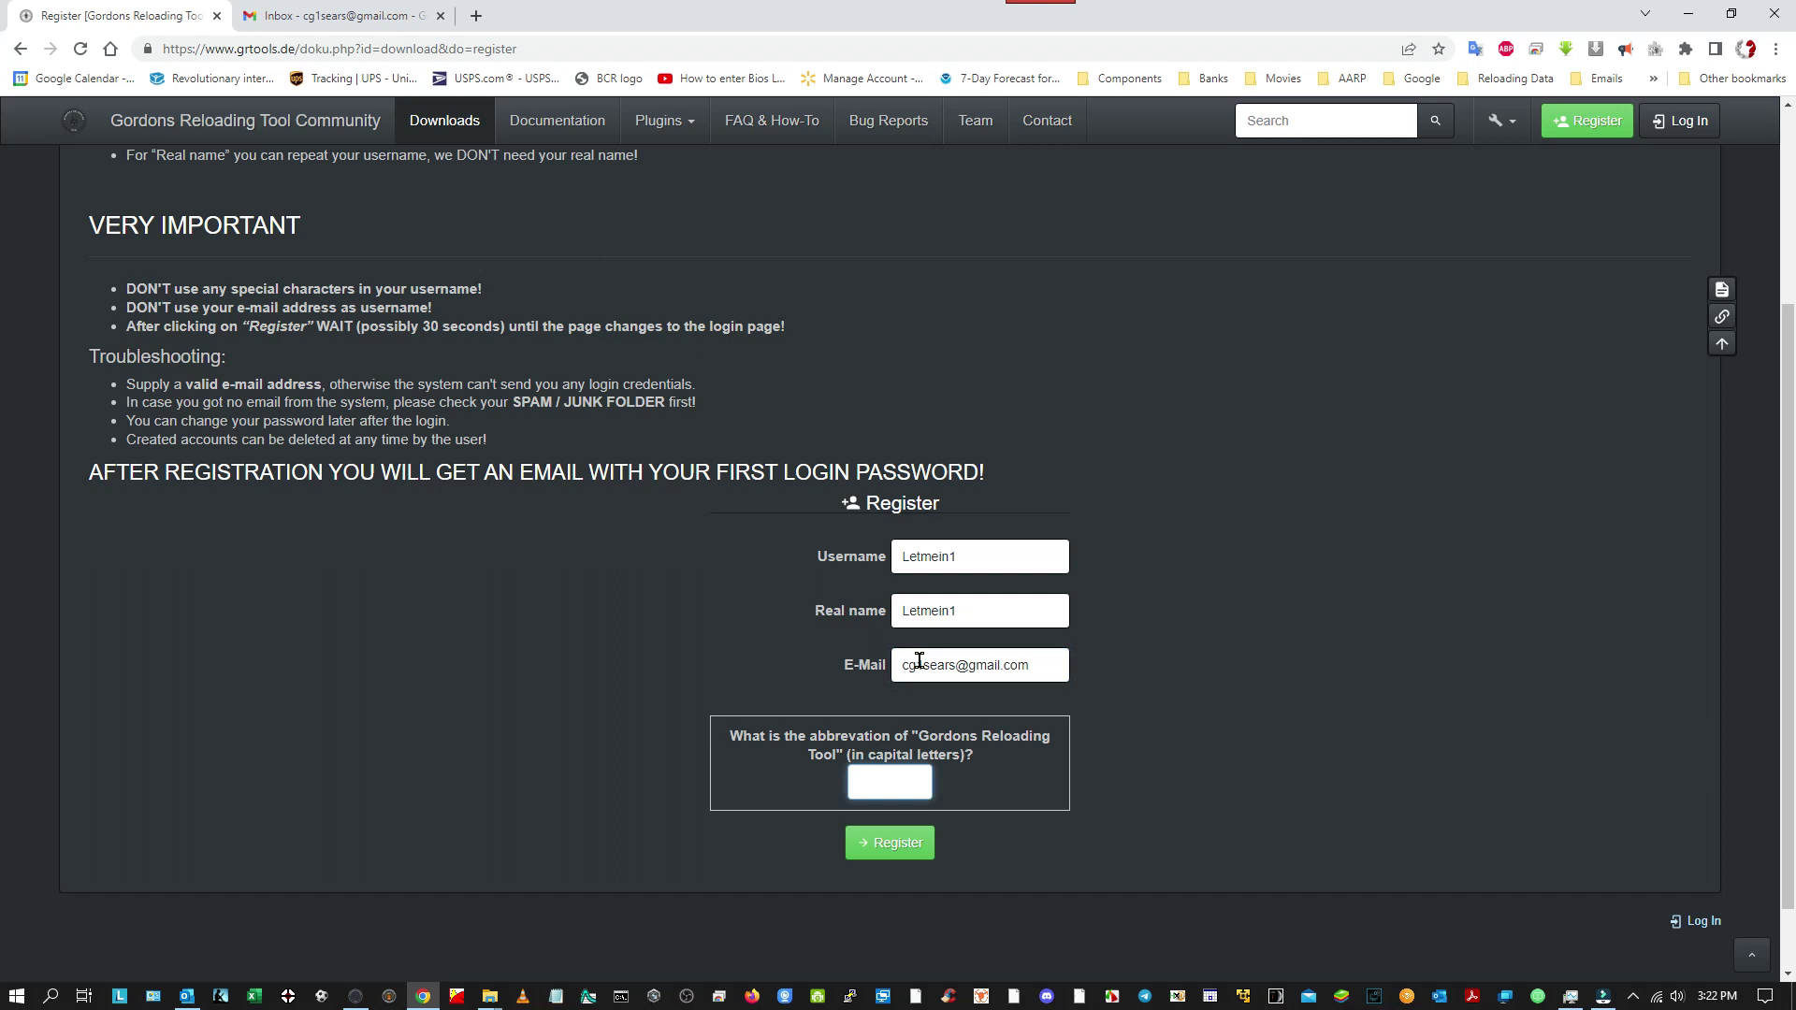
pyautogui.write('RT')
pyautogui.click(898, 845)
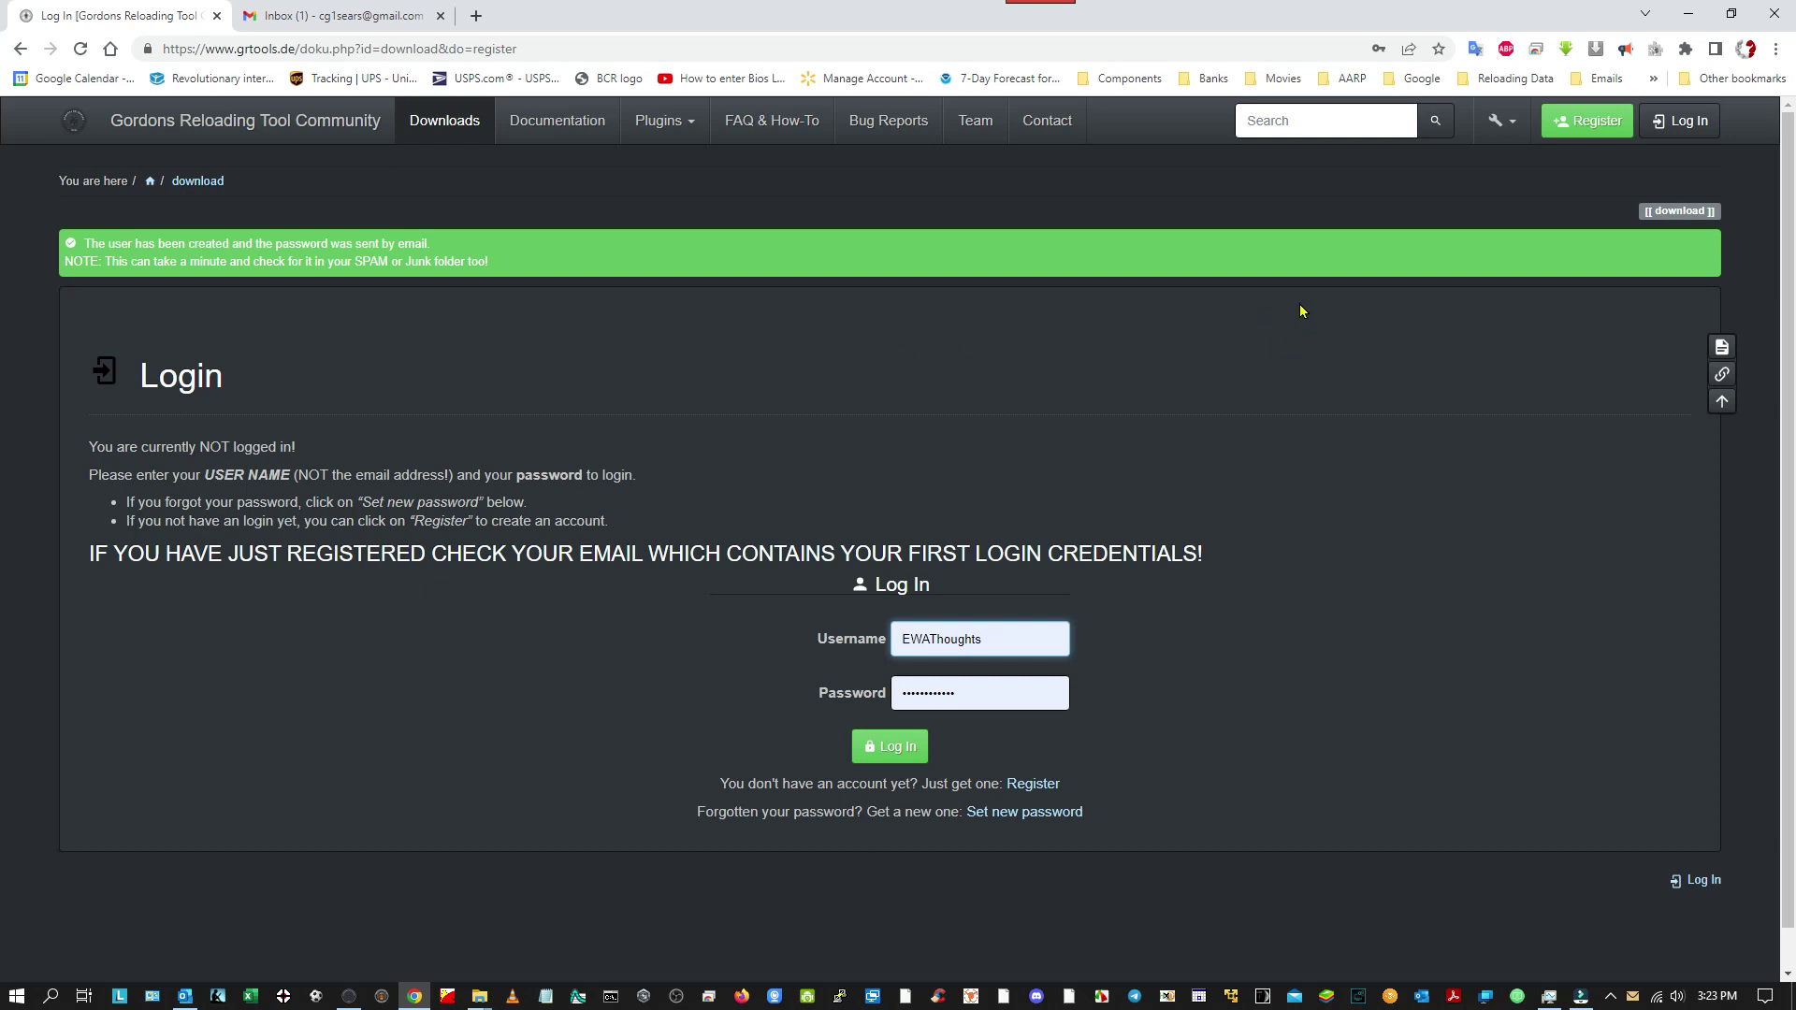
# Open the grtools 'Your Password' email in Gmail and copy the emailed password.
pyautogui.click(377, 18)
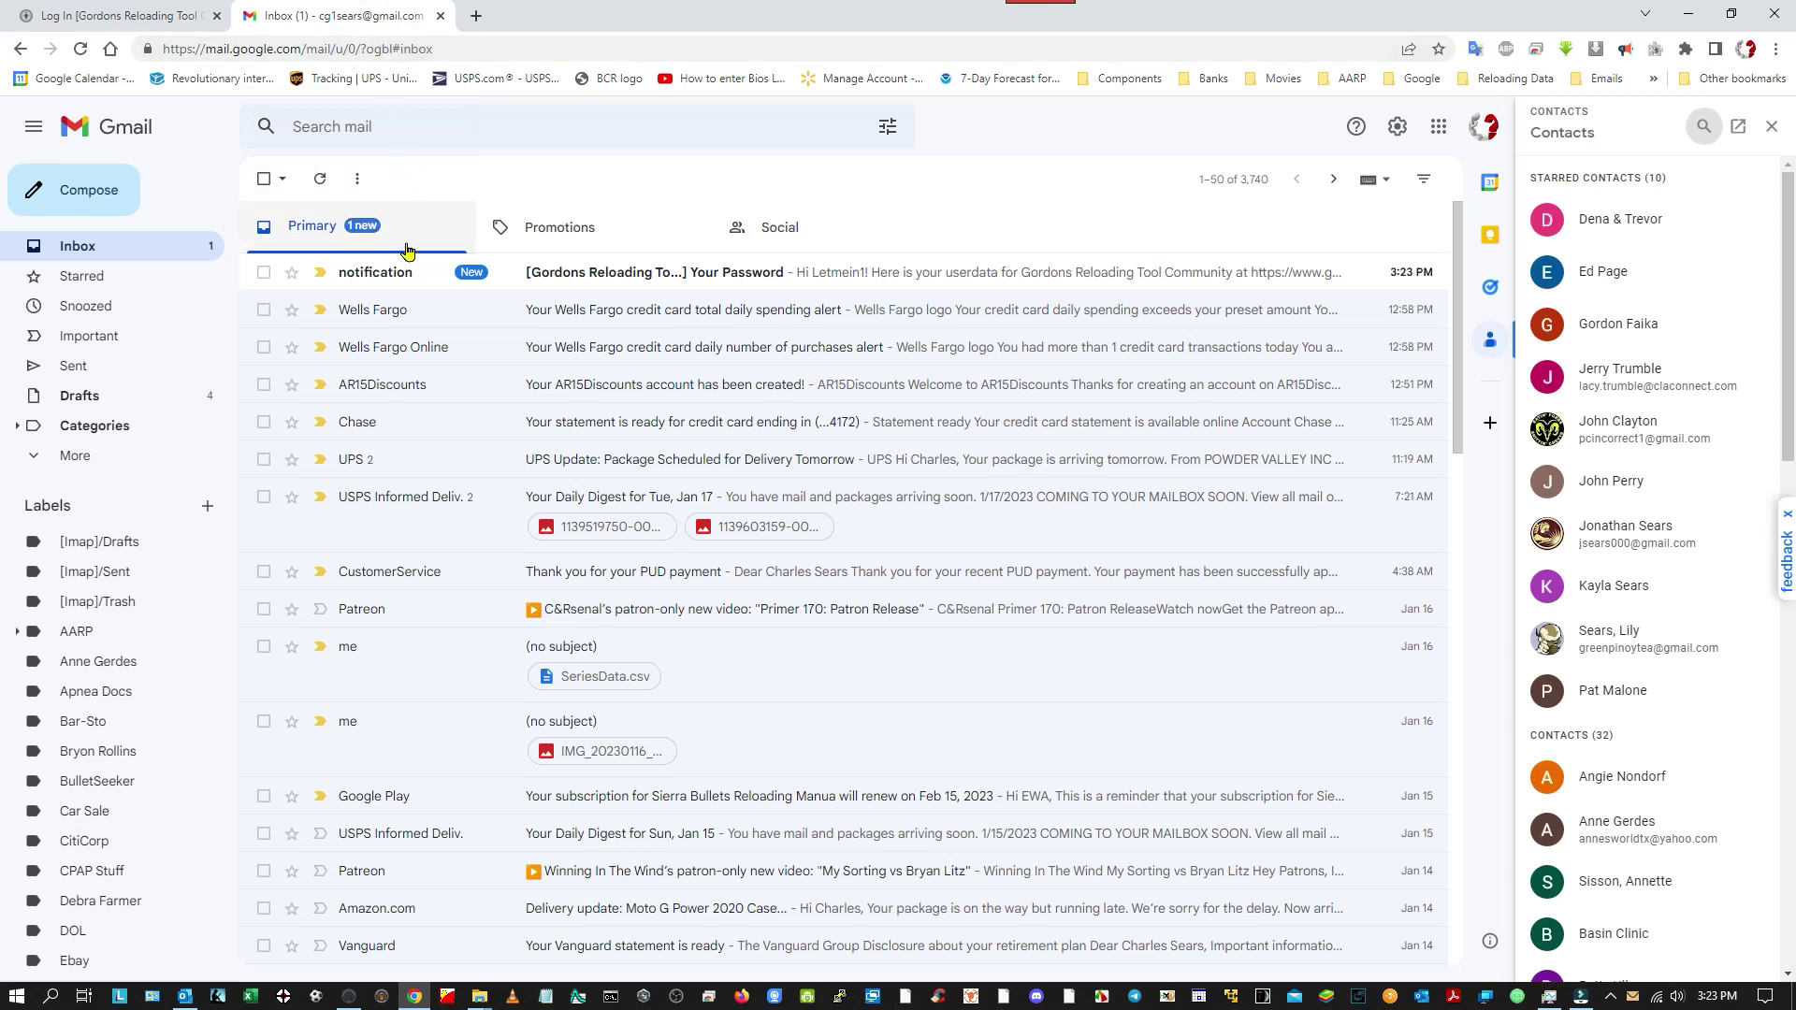
pyautogui.click(571, 273)
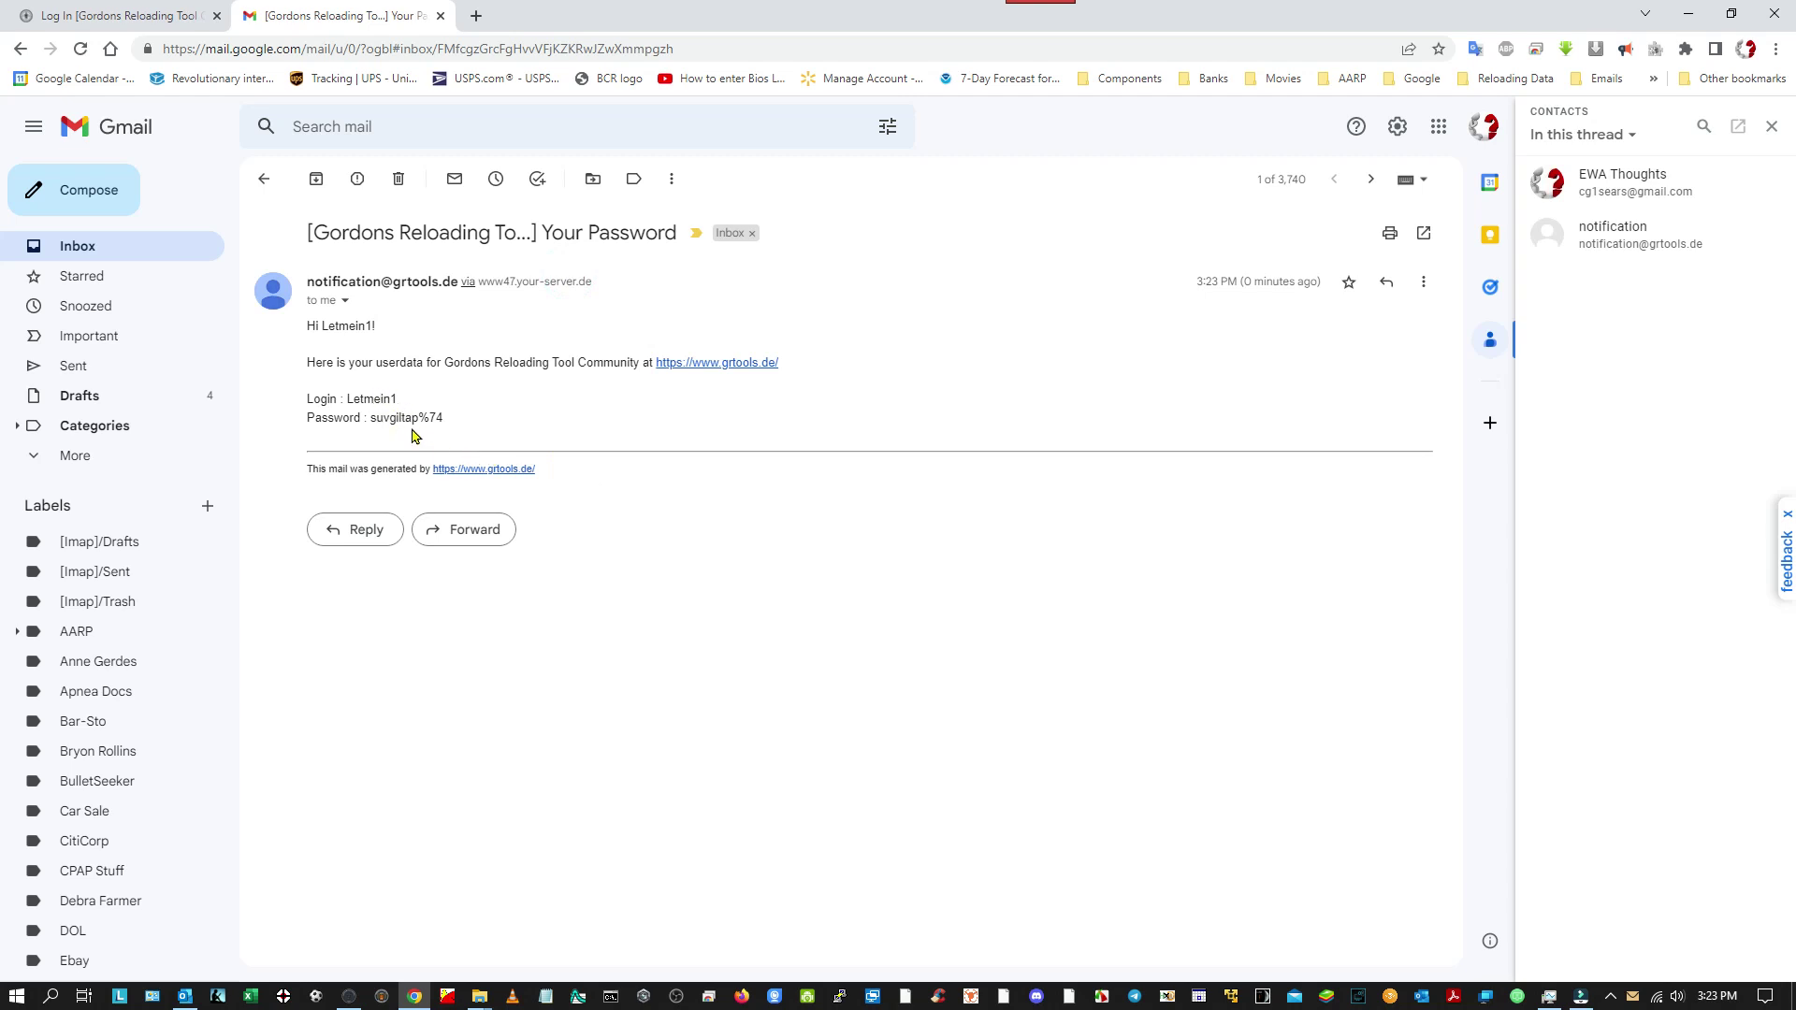
pyautogui.moveTo(445, 423); pyautogui.dragTo(372, 418)
pyautogui.rightClick(394, 420)
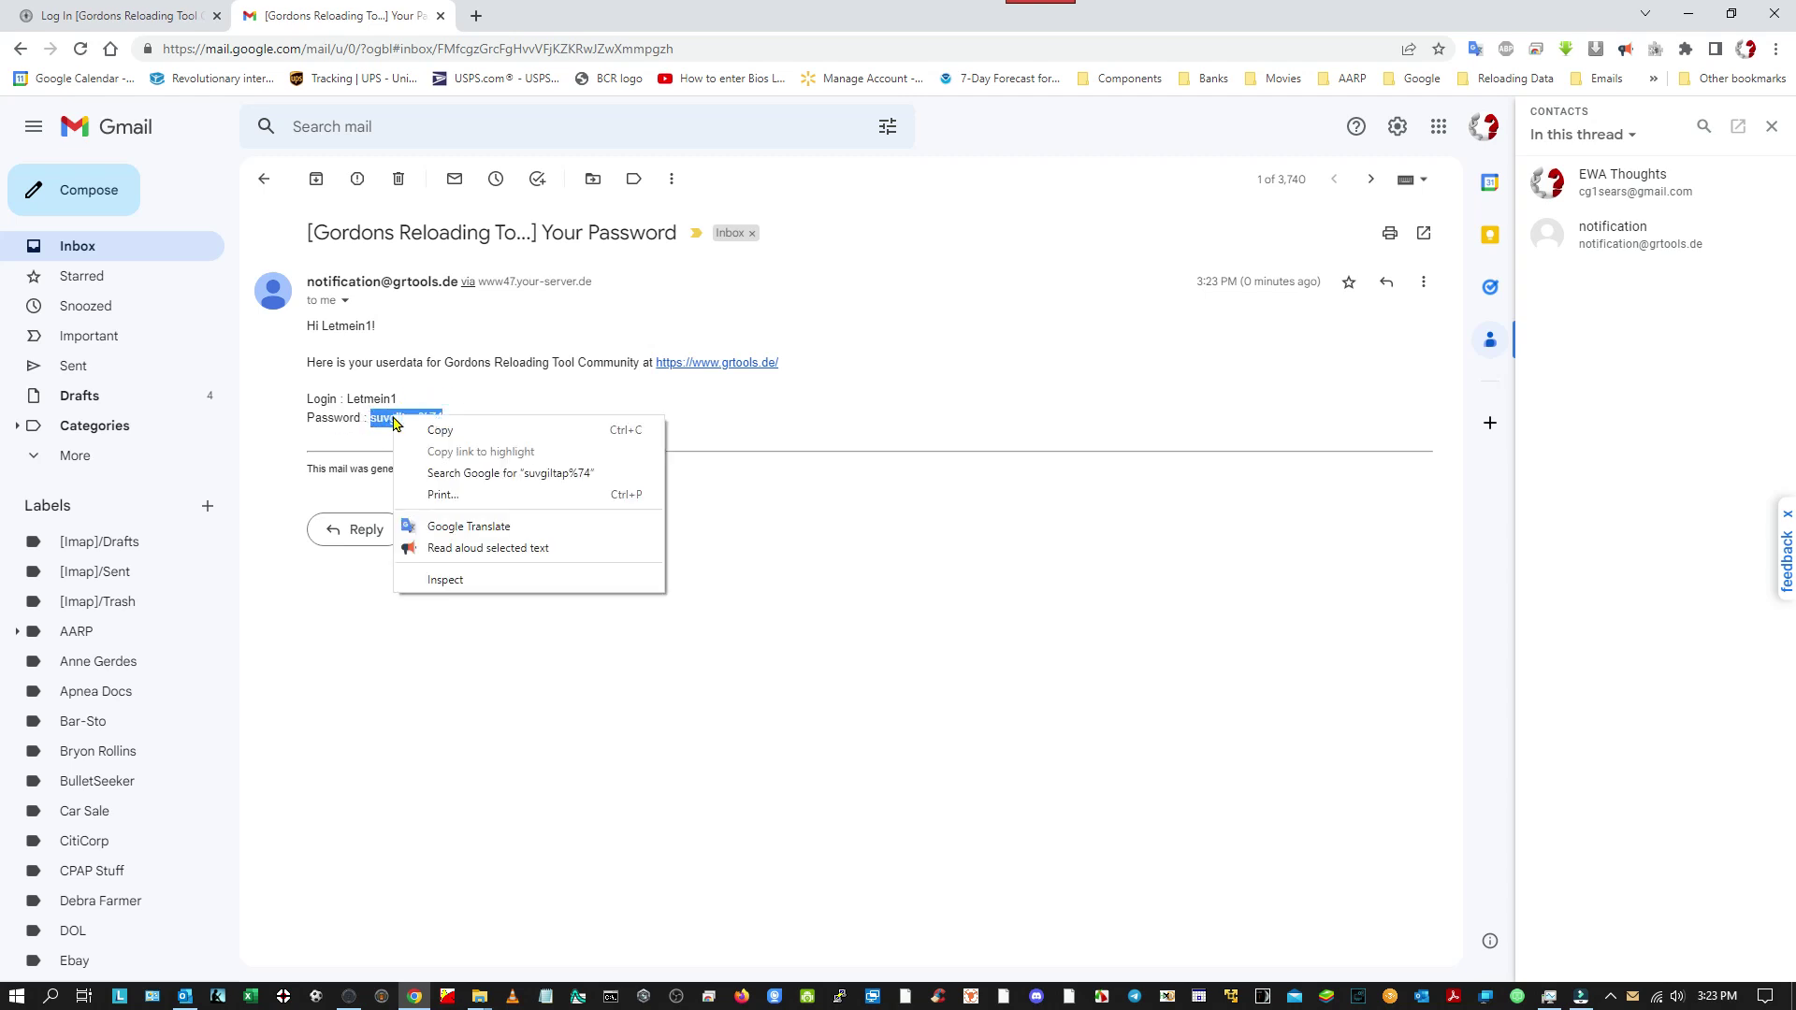
pyautogui.click(440, 432)
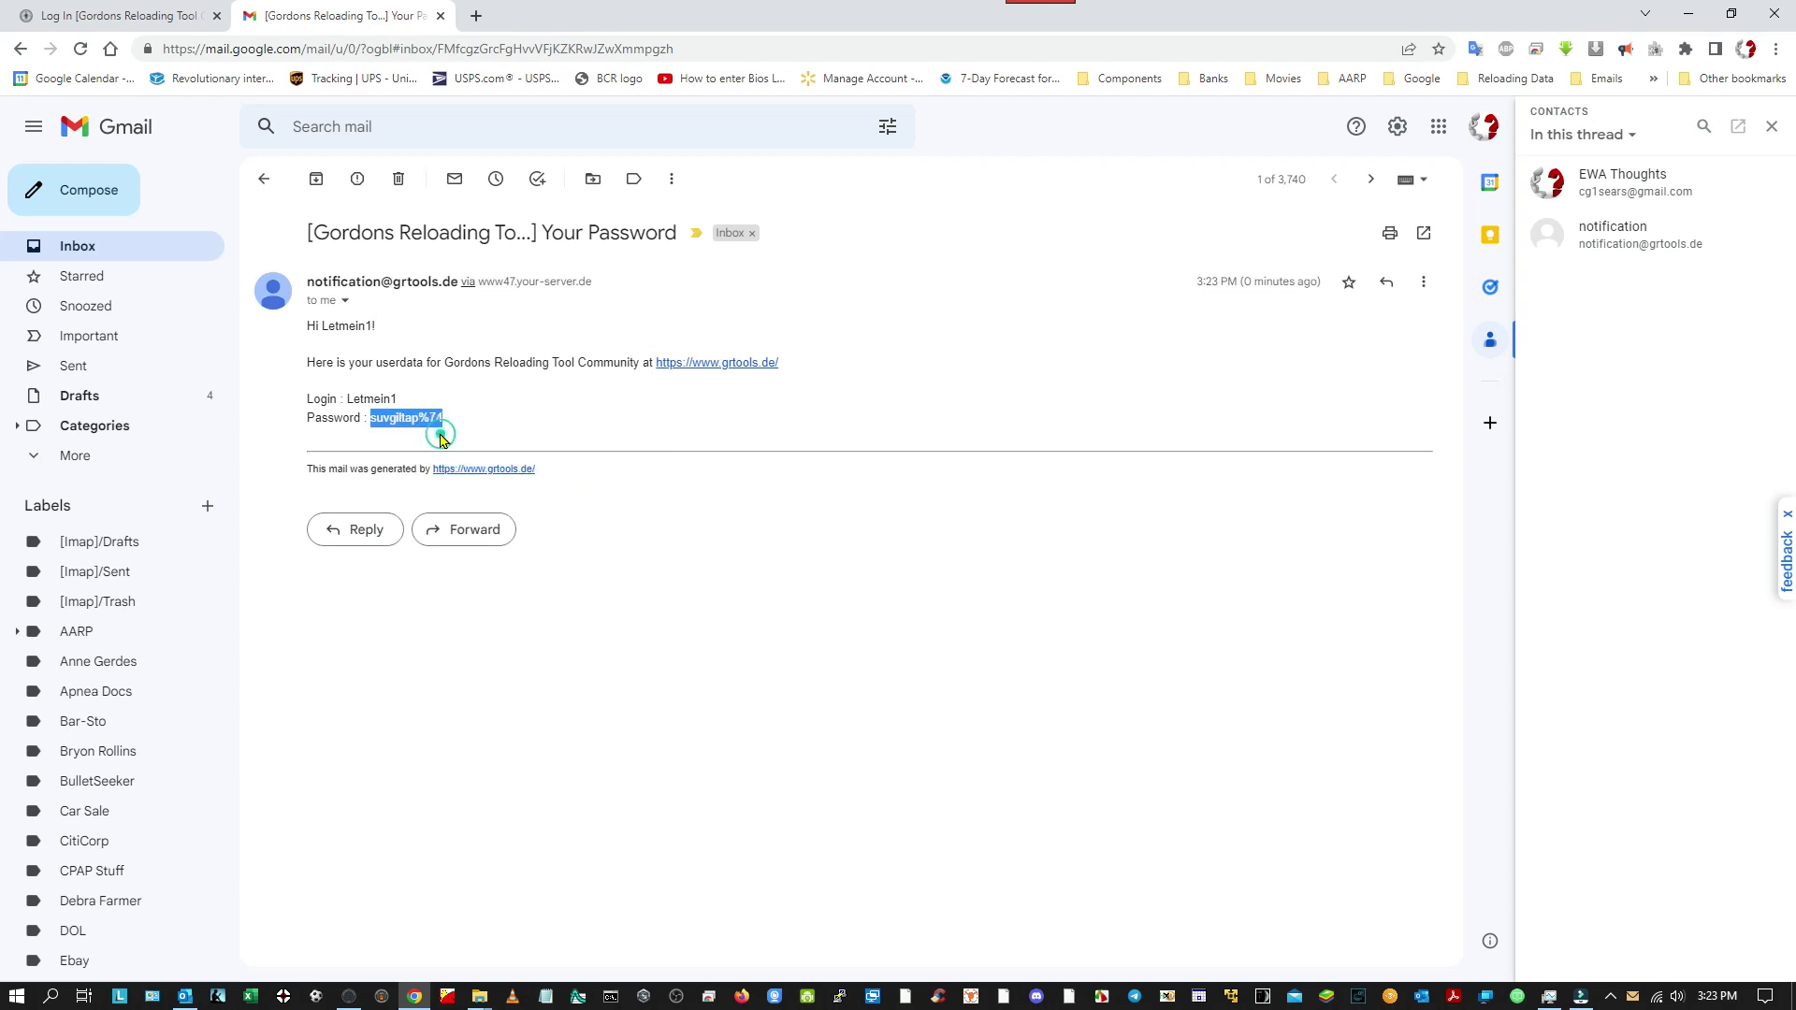
# Log in with the new account's username and the emailed password.
pyautogui.click(173, 21)
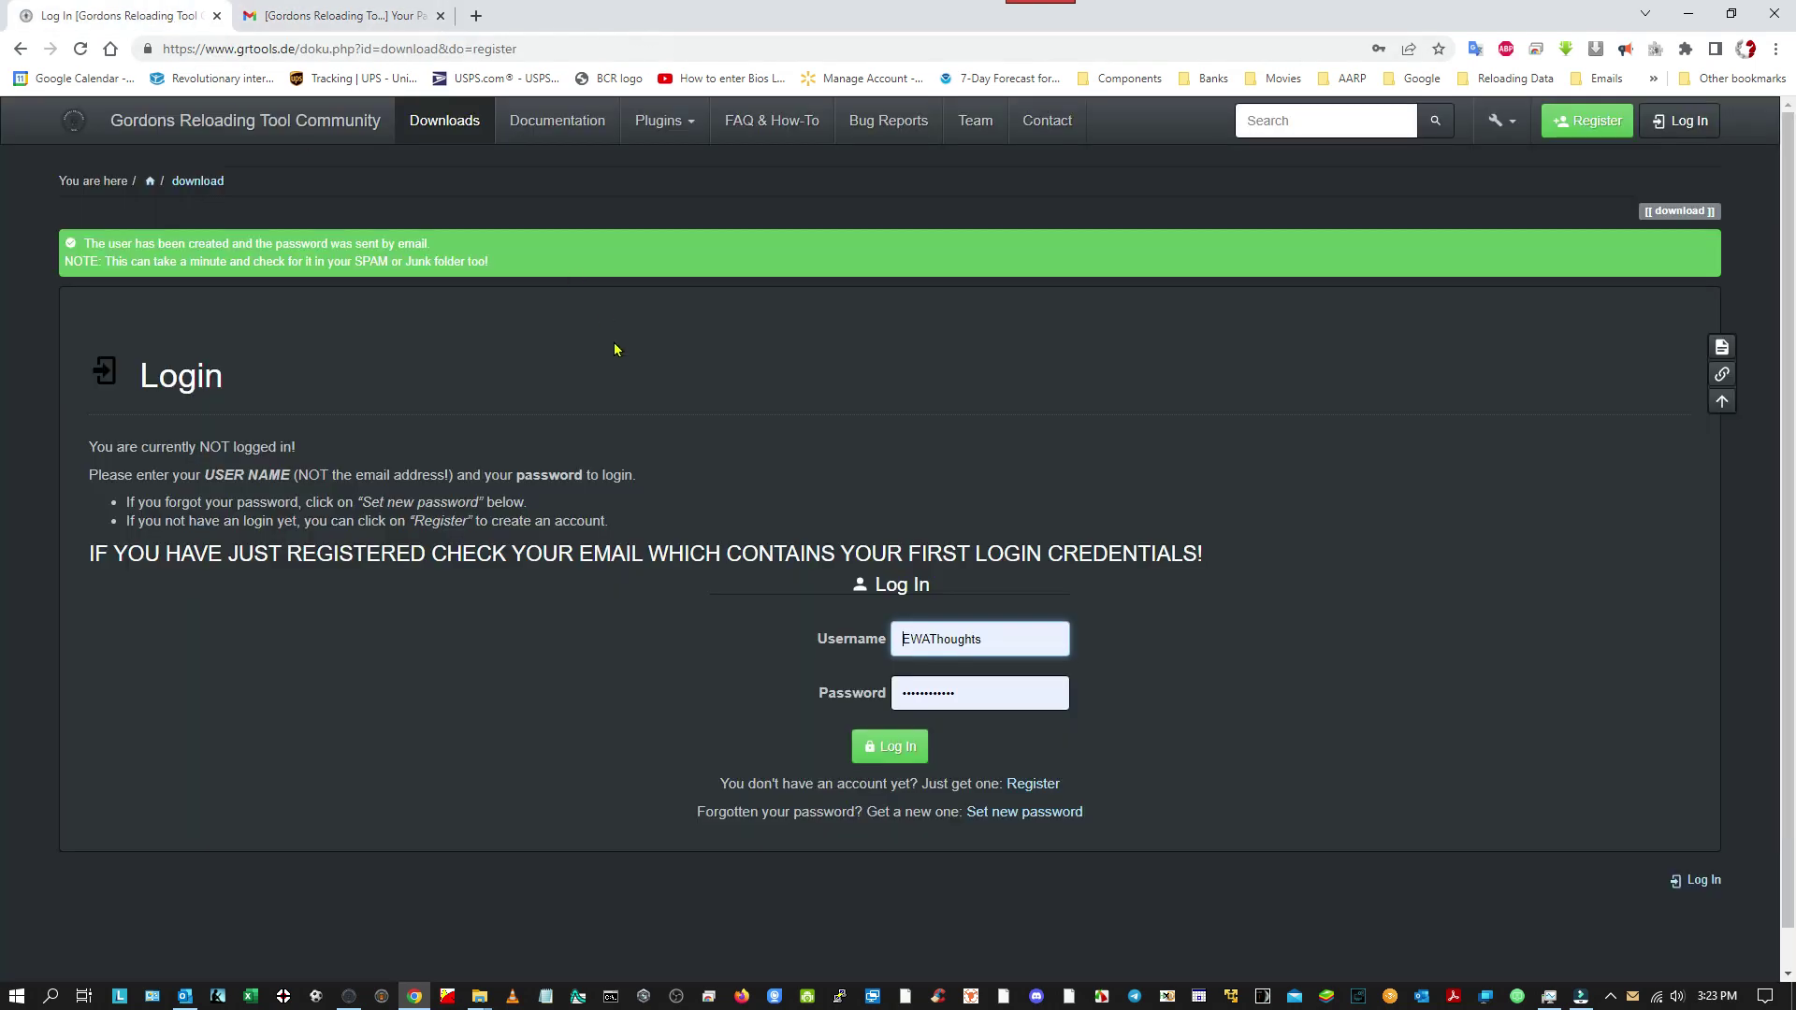
pyautogui.doubleClick(984, 640)
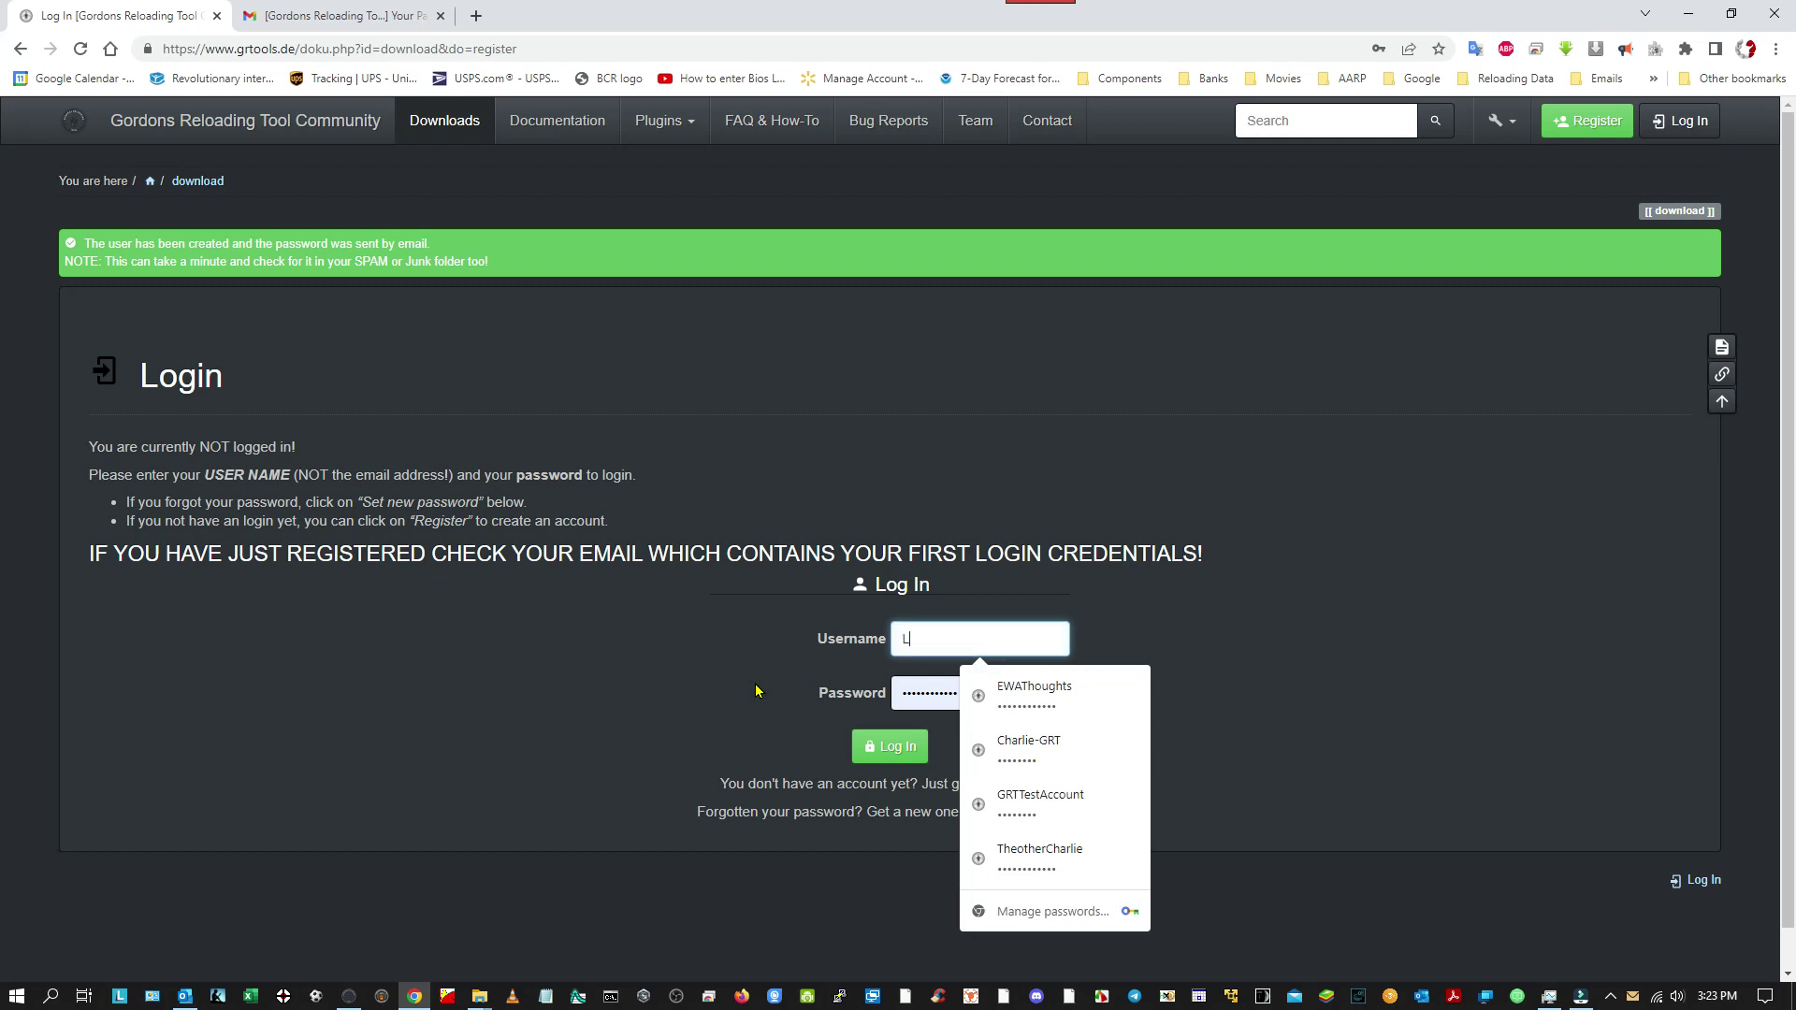
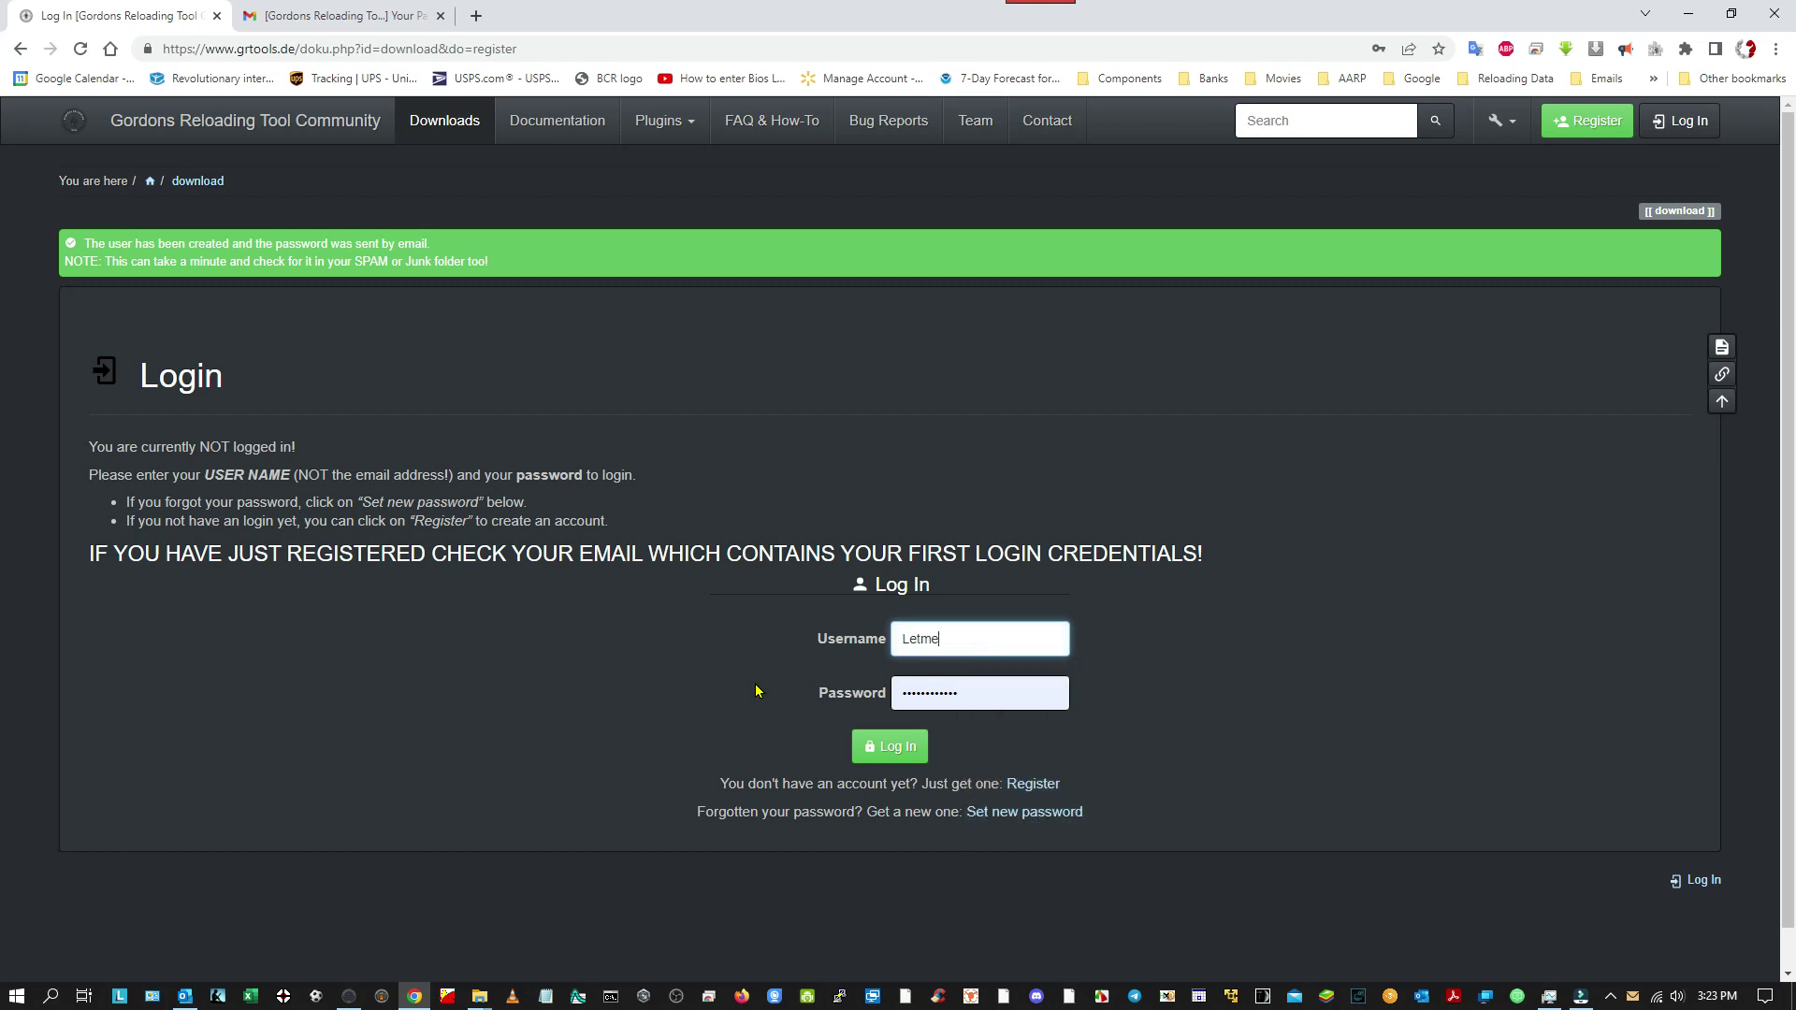
pyautogui.doubleClick(950, 690)
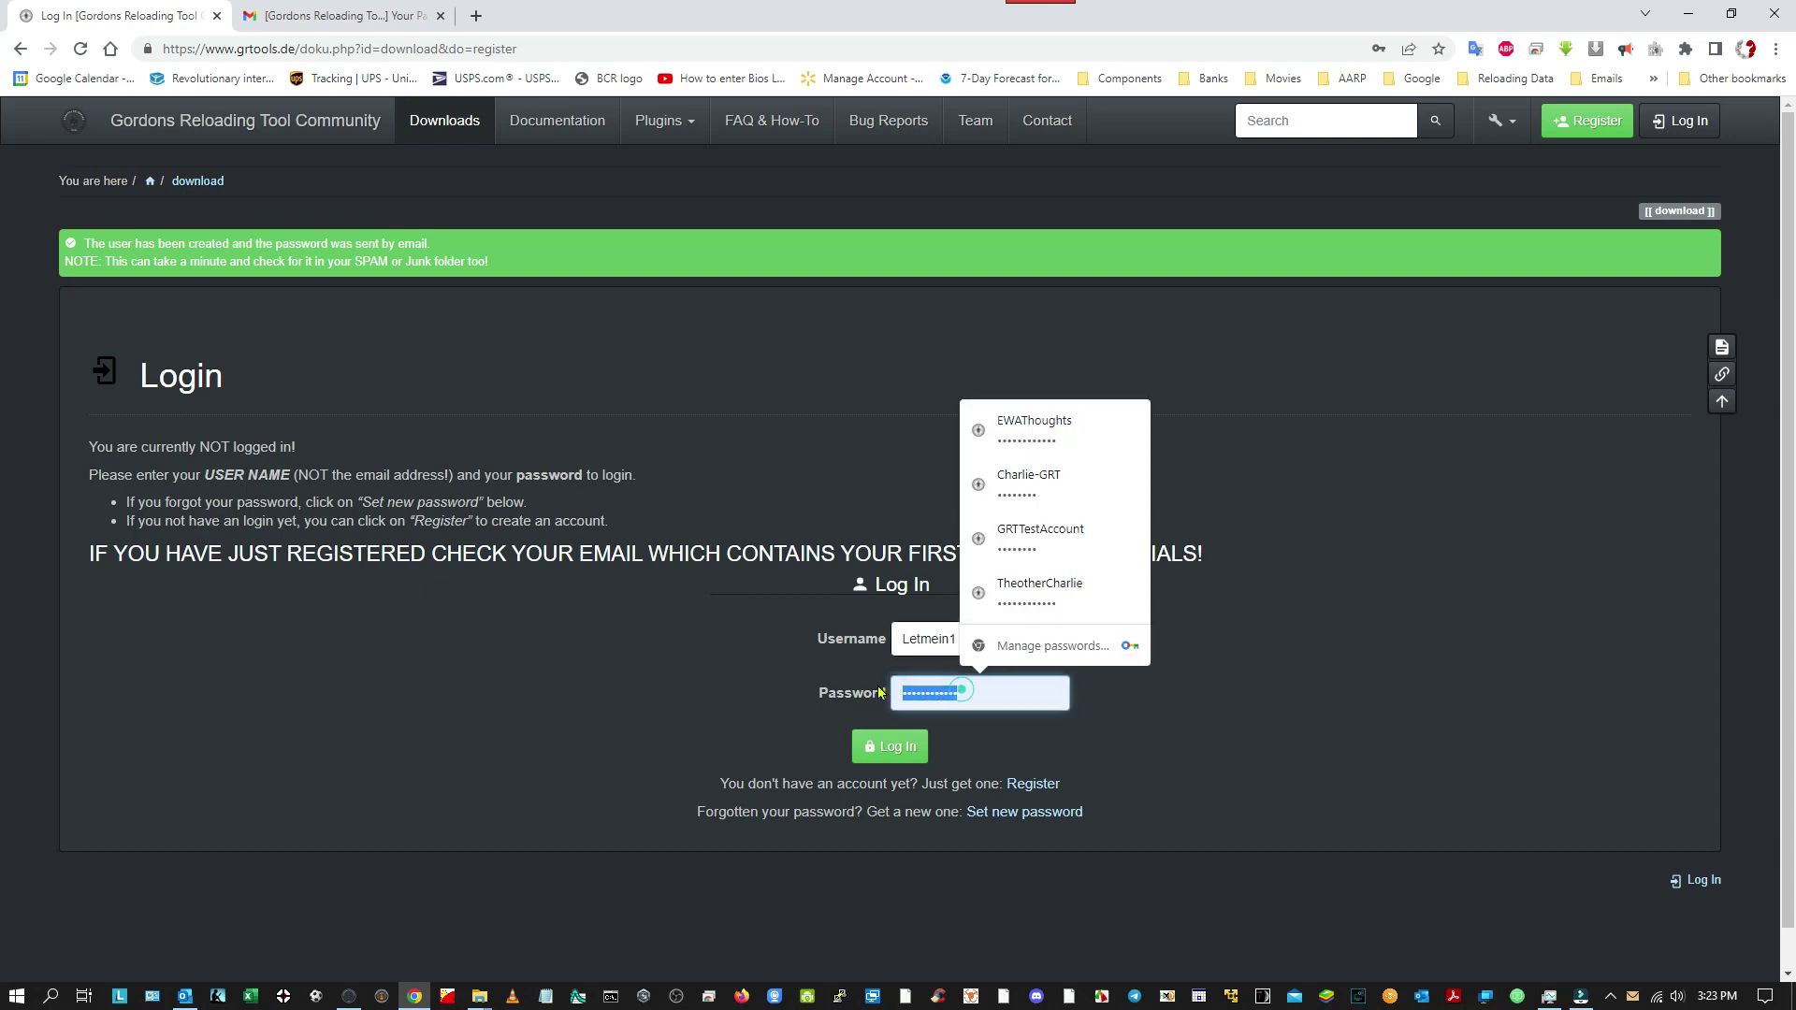
pyautogui.rightClick(911, 698)
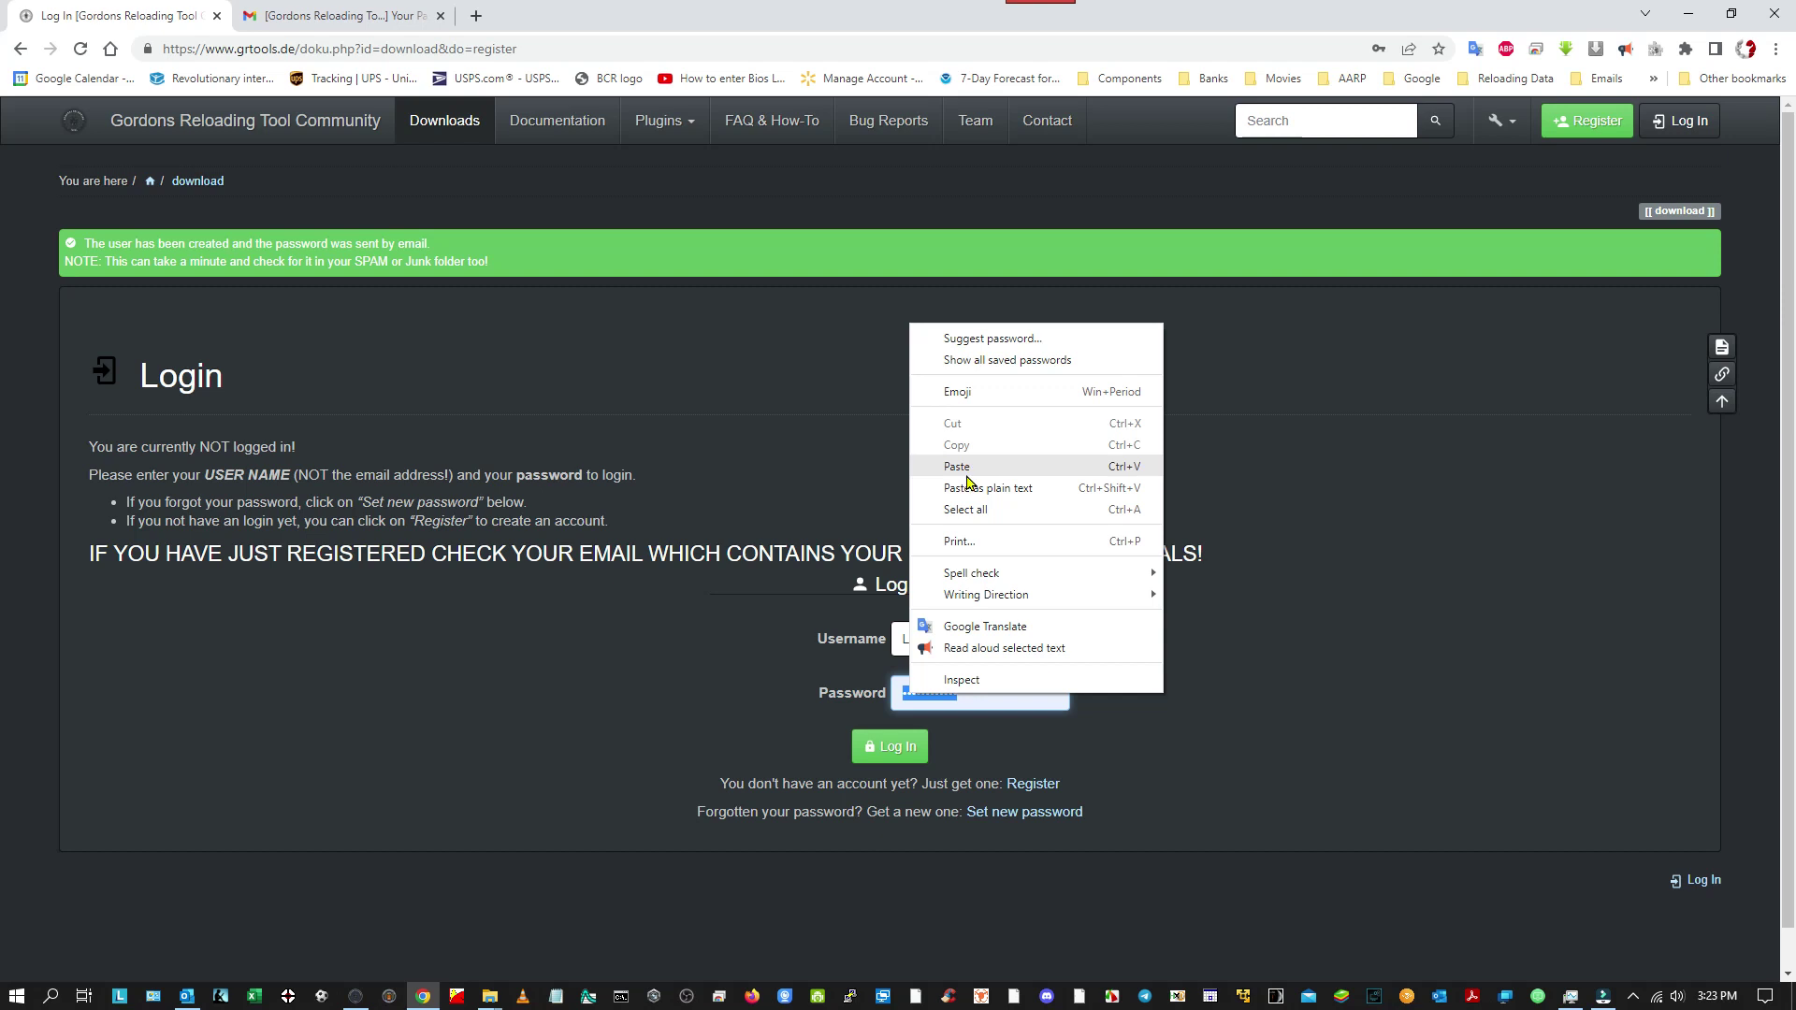
pyautogui.press('Escape')
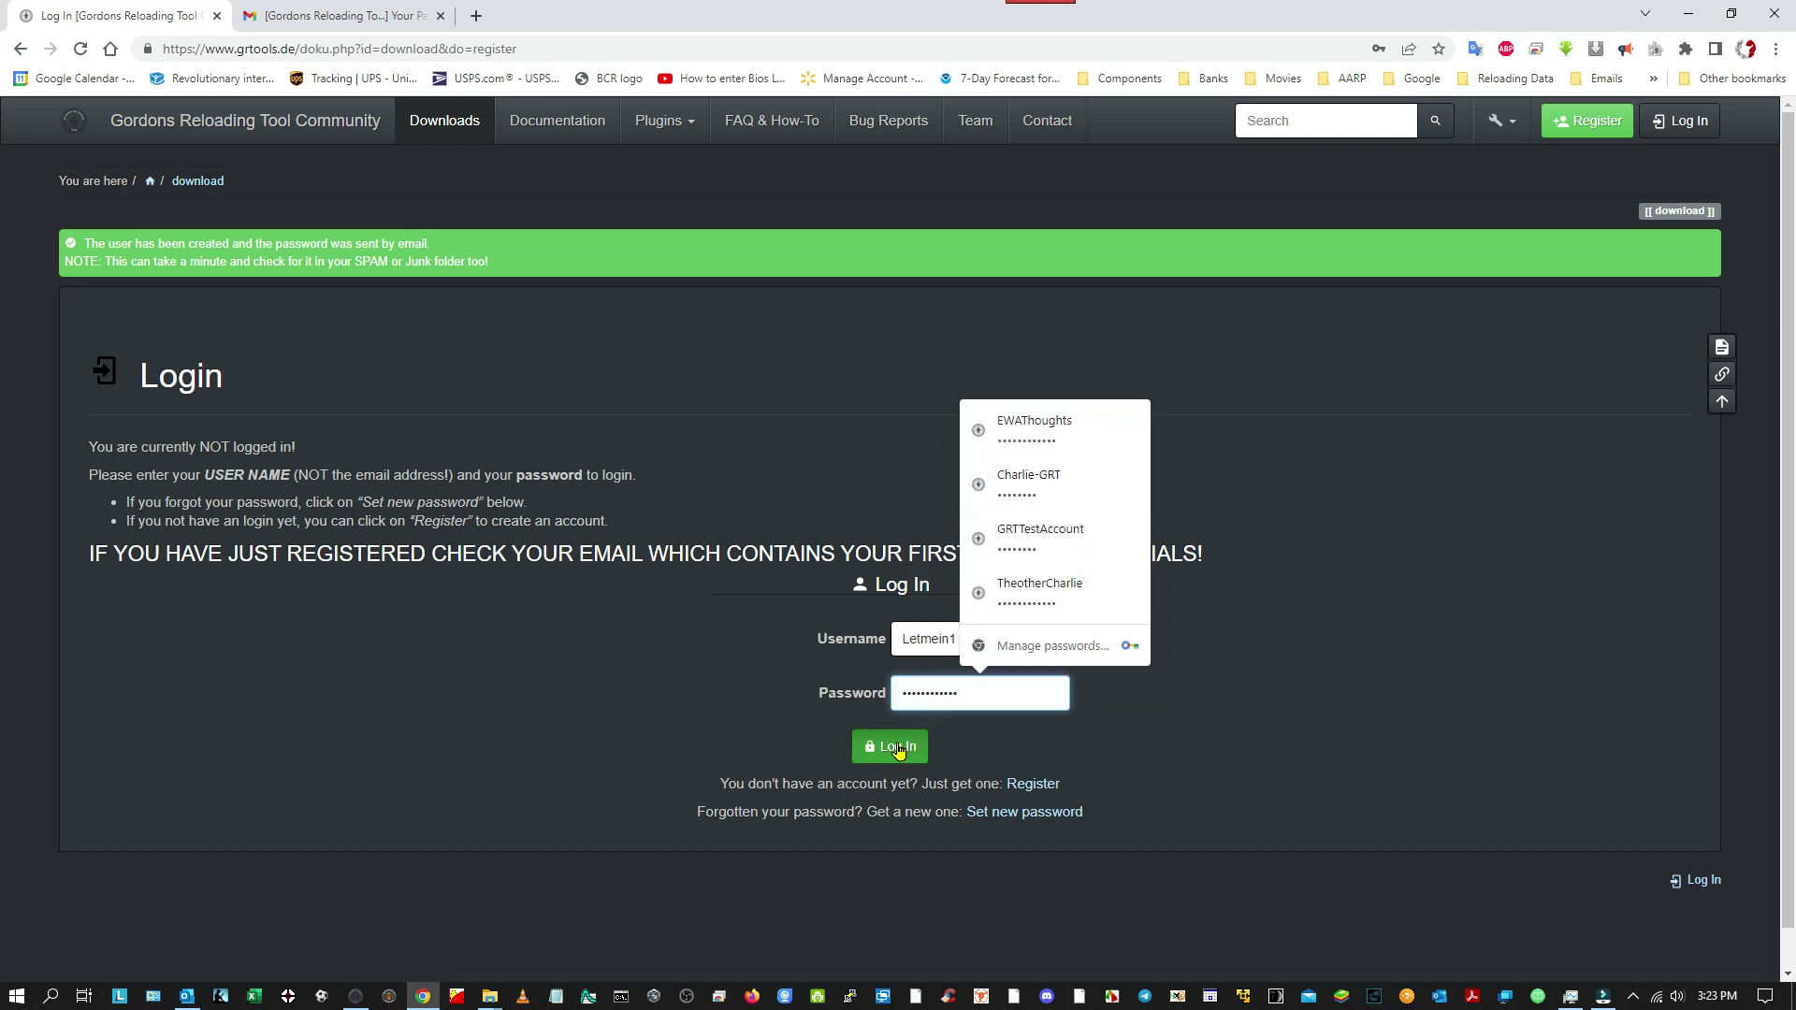
pyautogui.click(898, 749)
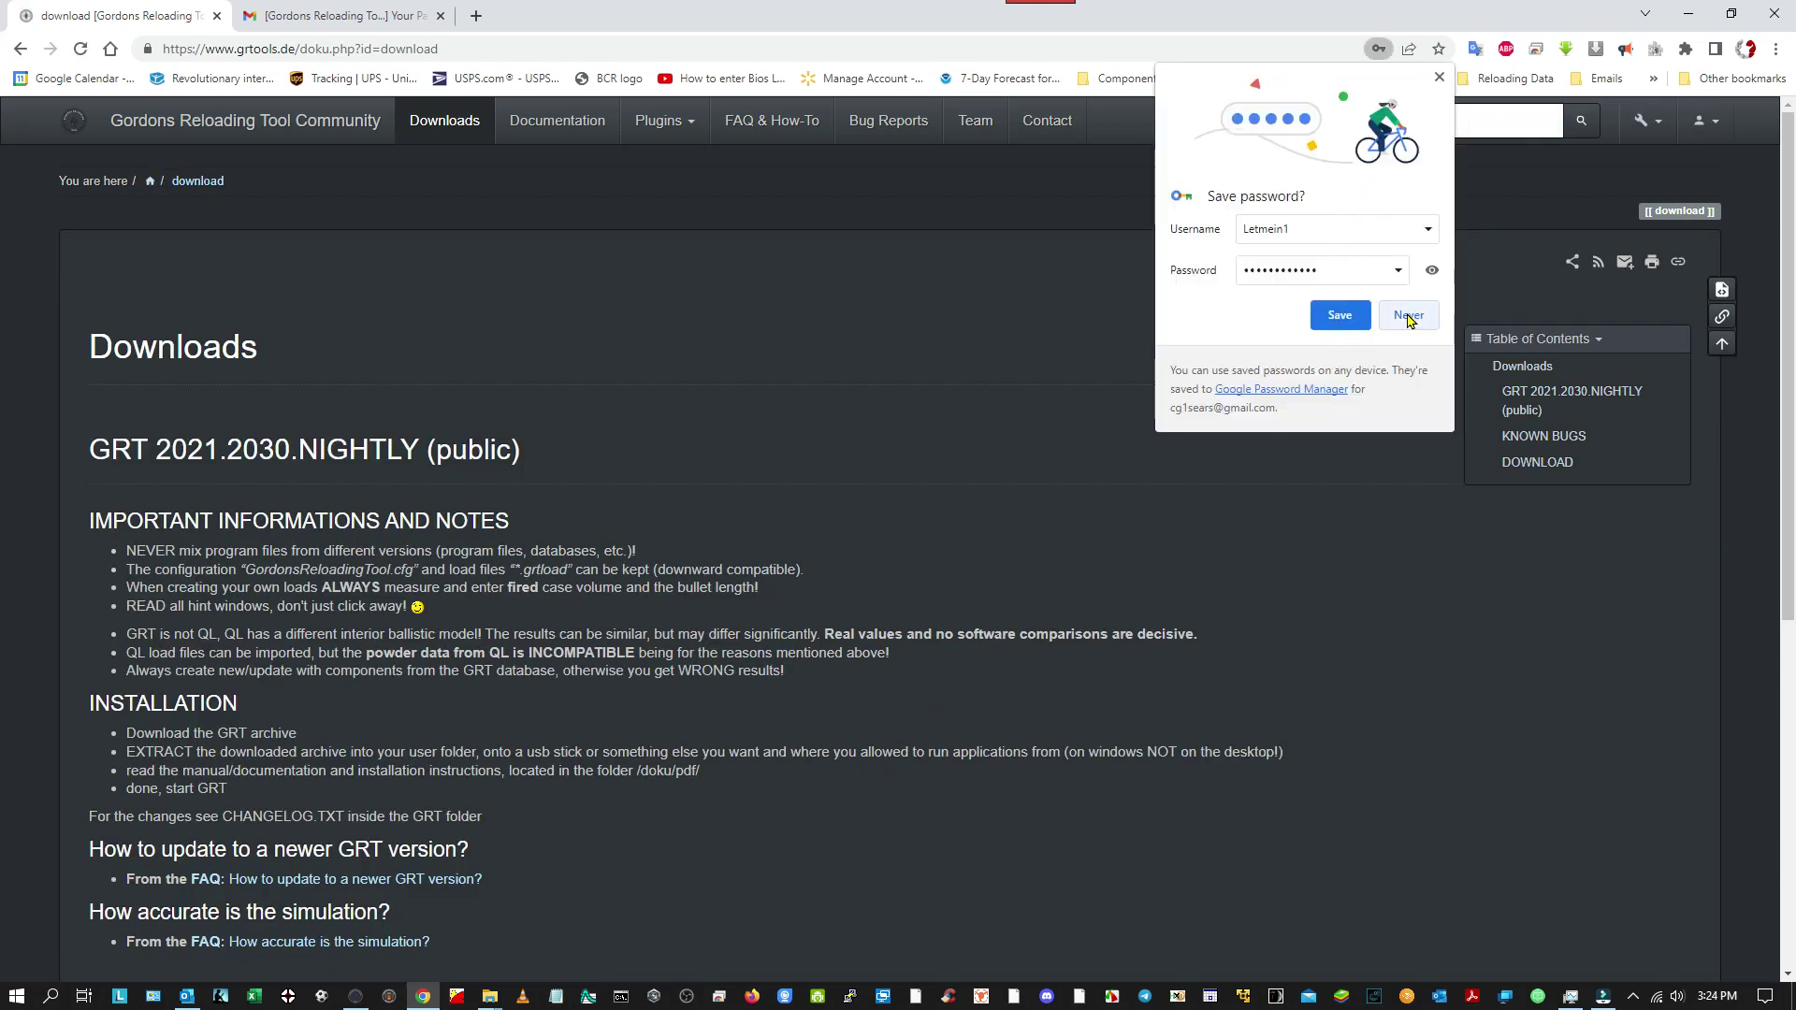
# Dismiss Chrome's save-password prompt without saving and scroll through the Downloads page.
pyautogui.click(1440, 78)
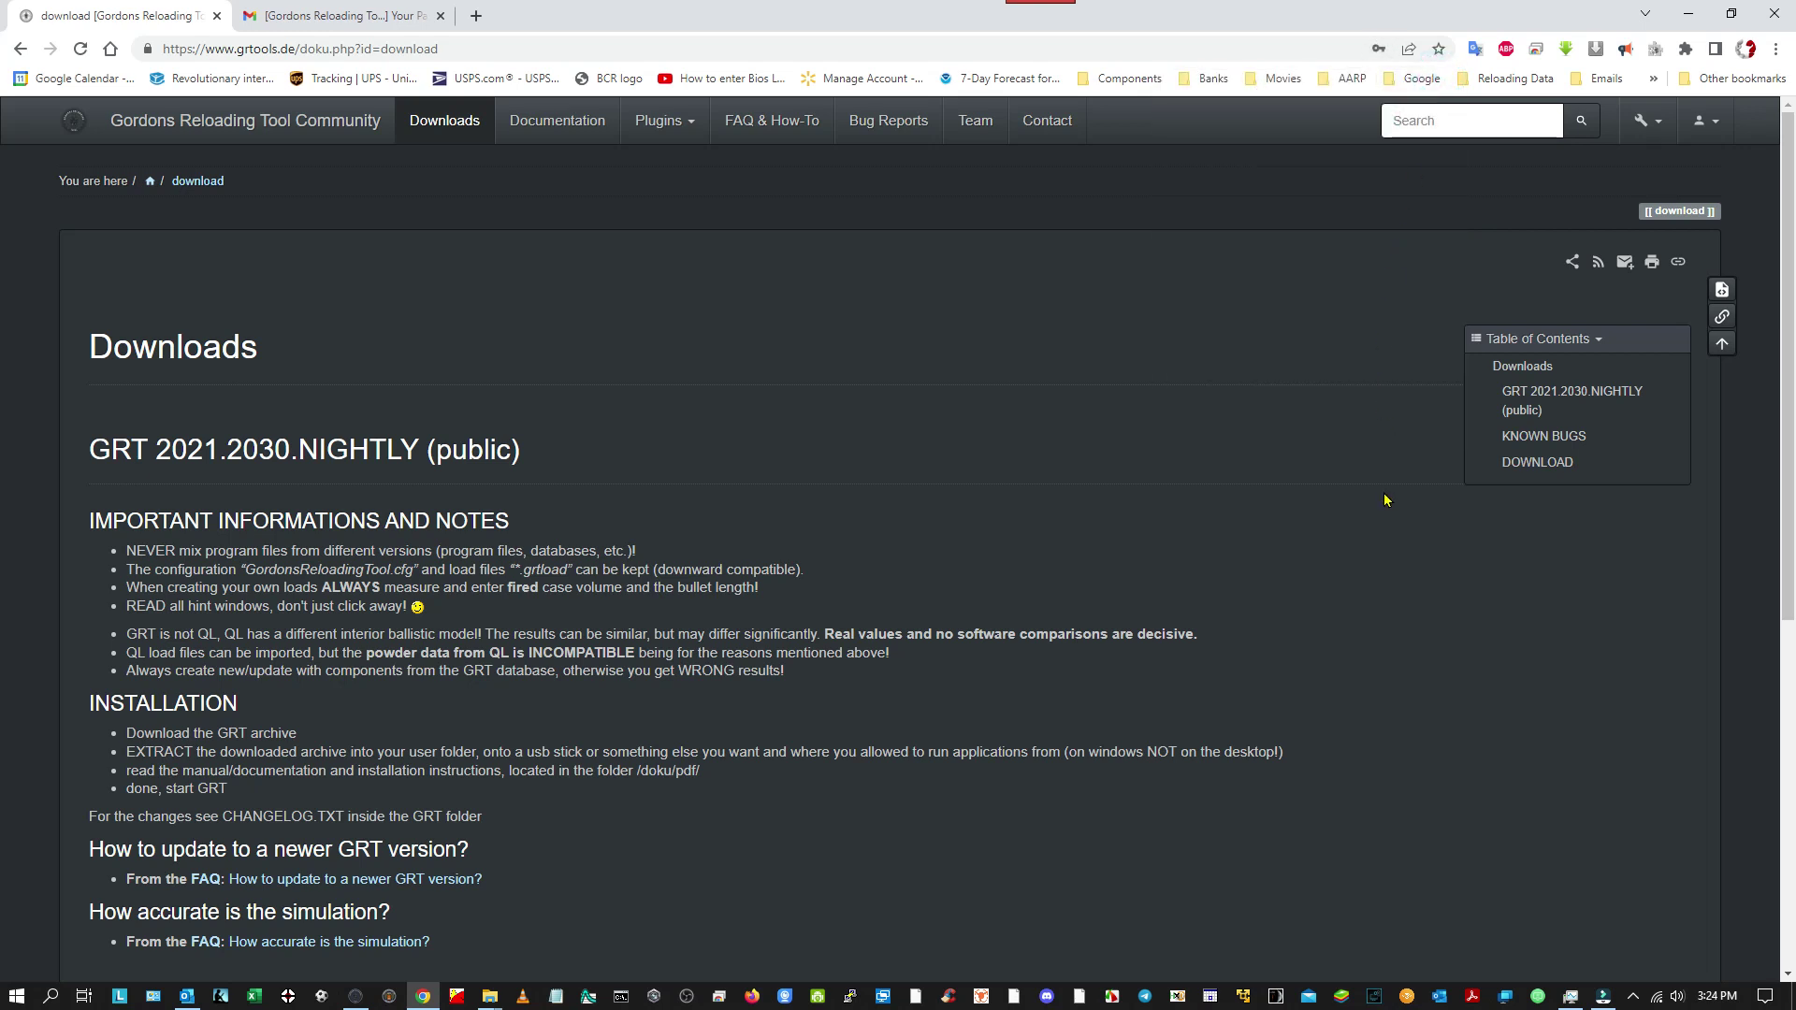
pyautogui.scroll(-7, 416, 448)
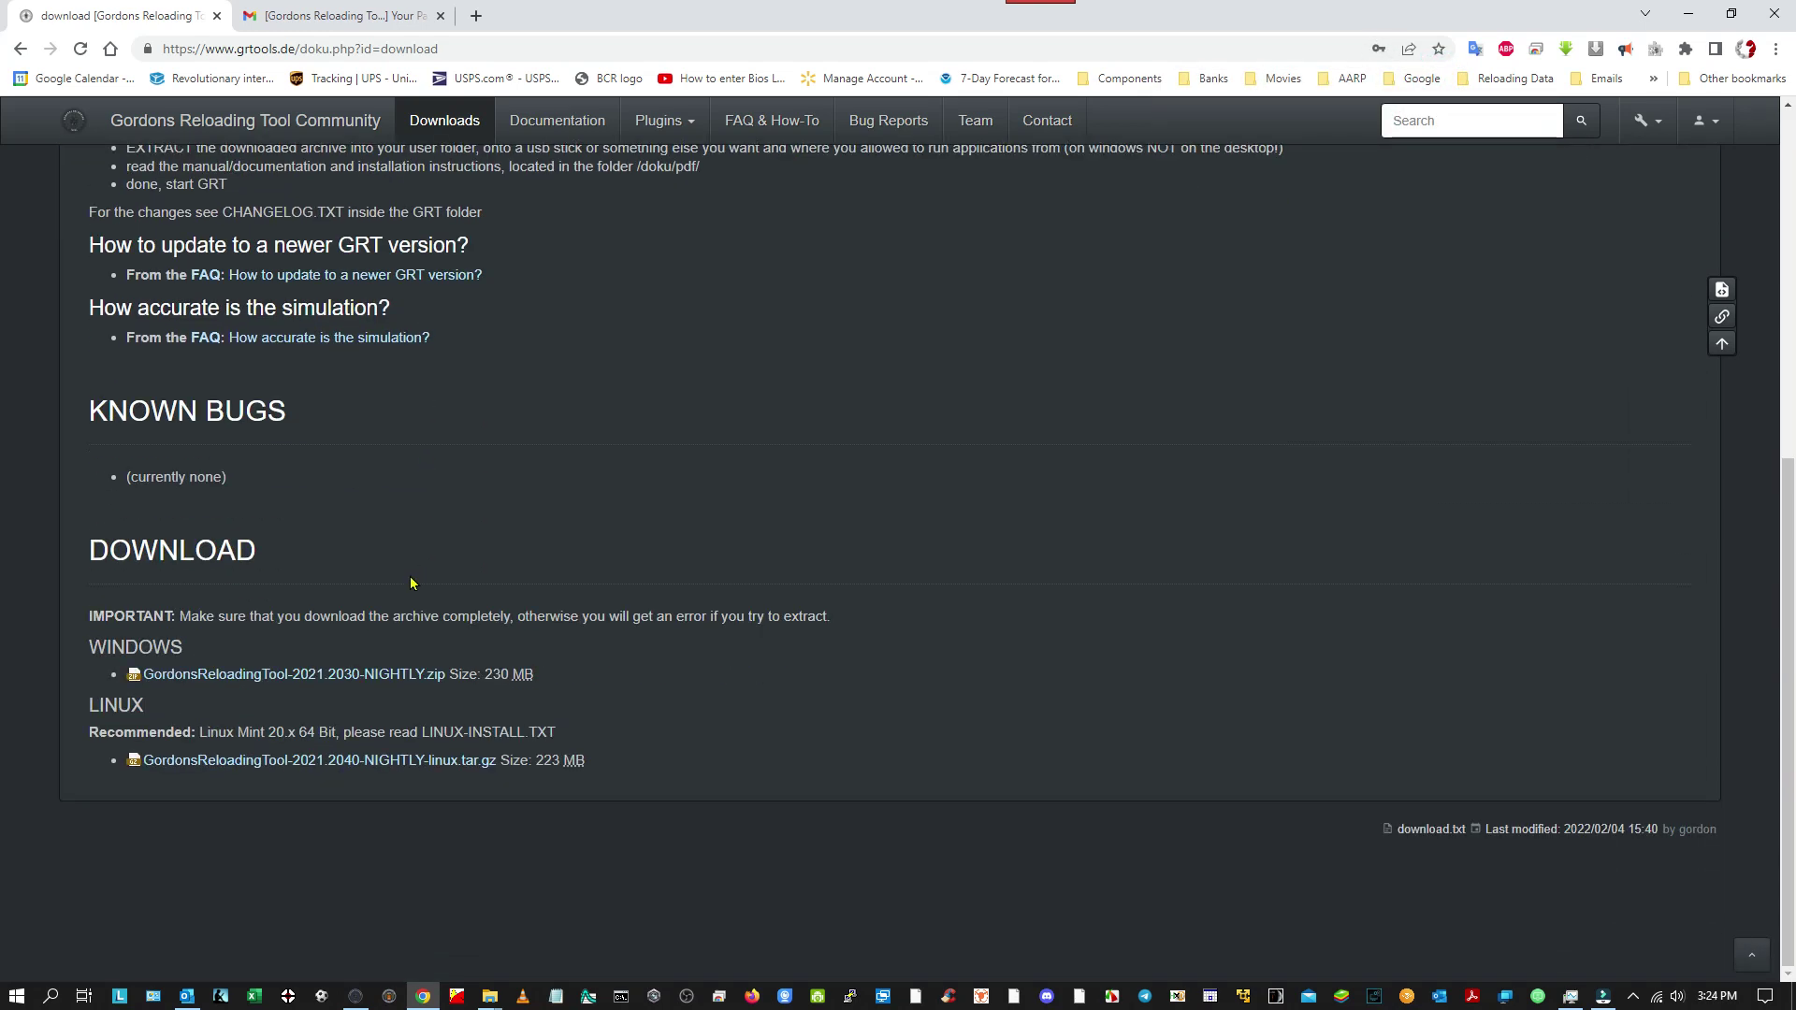
pyautogui.scroll(1, 473, 449)
pyautogui.scroll(-1, 411, 590)
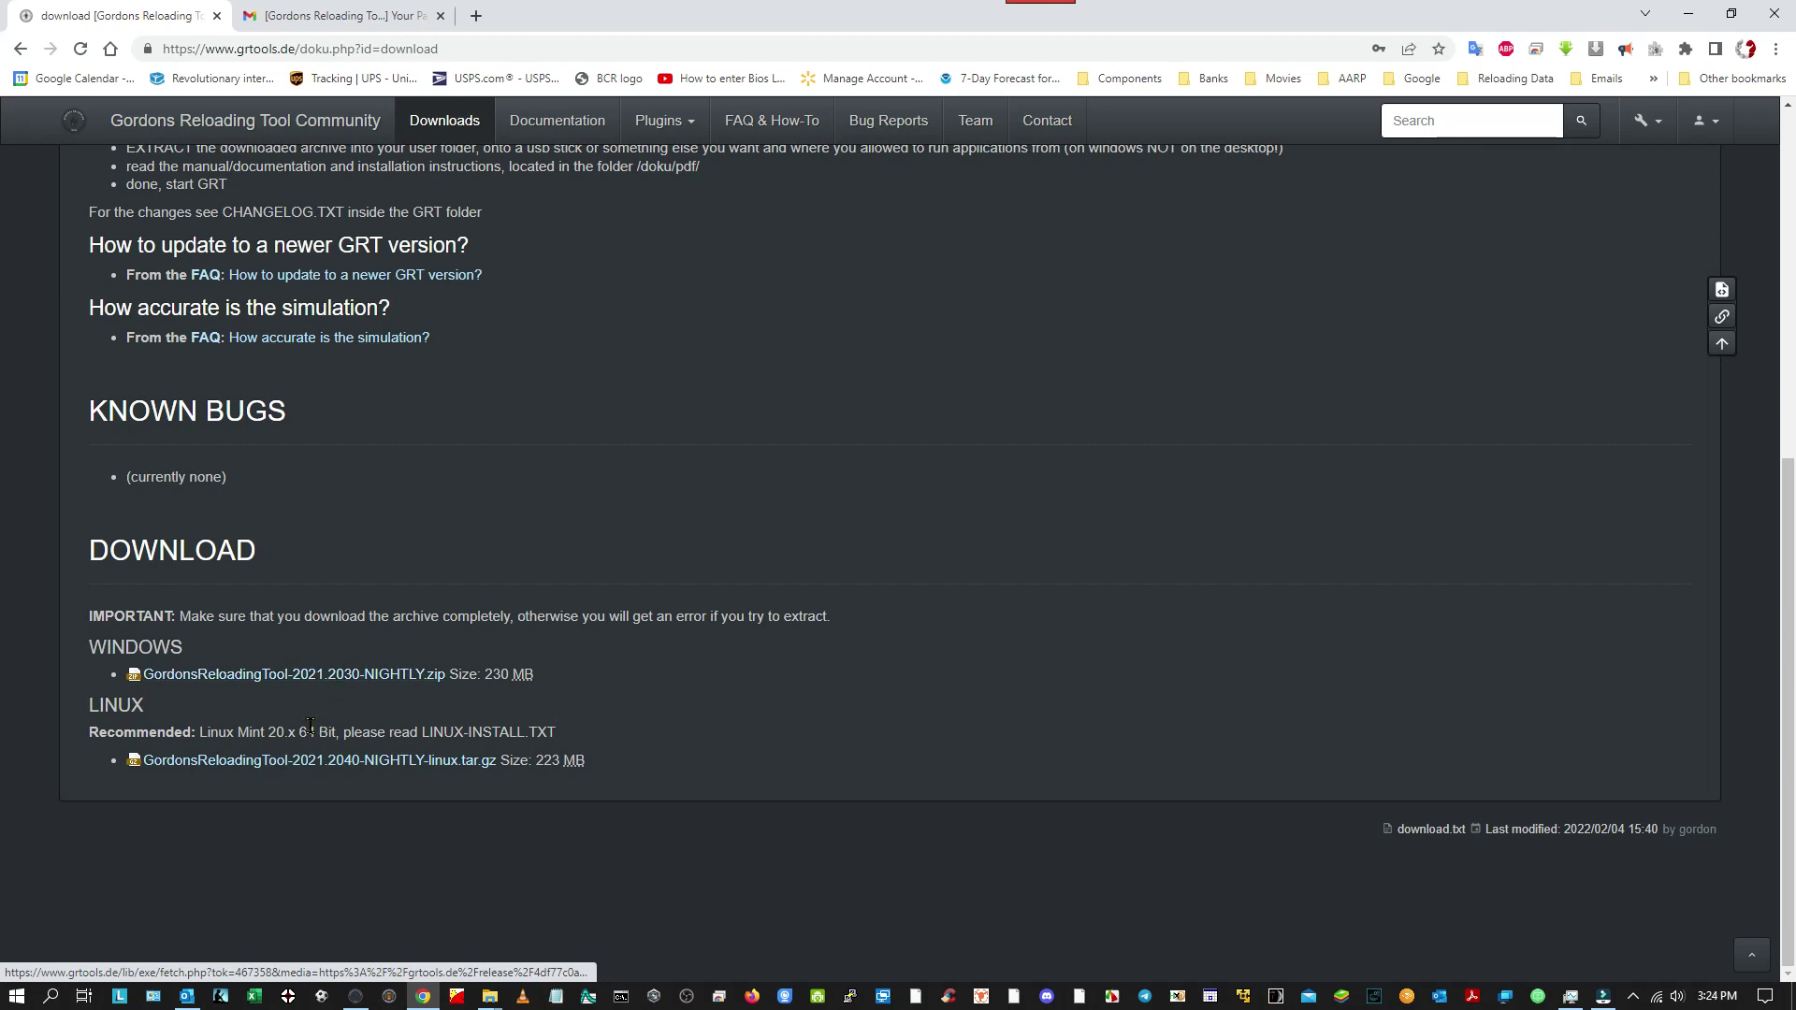
pyautogui.scroll(7, 905, 533)
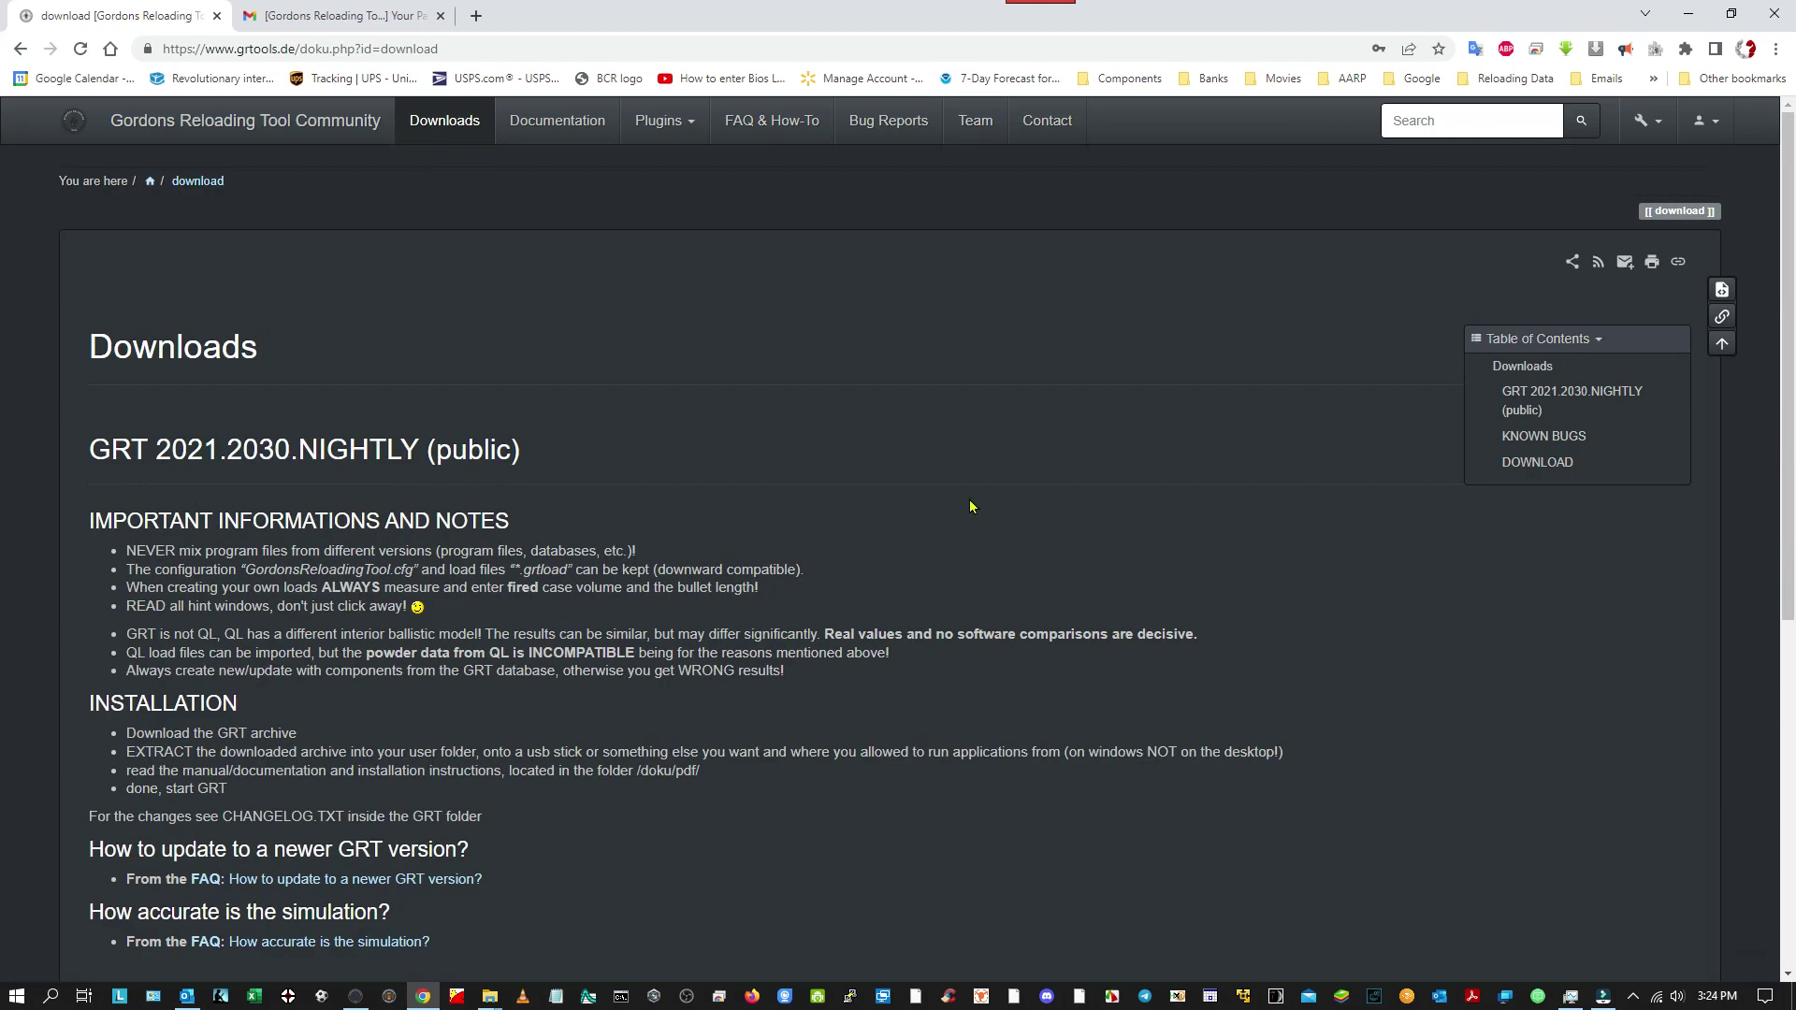
# Look over the account's Update Profile page, then return to the Downloads page.
pyautogui.click(1714, 123)
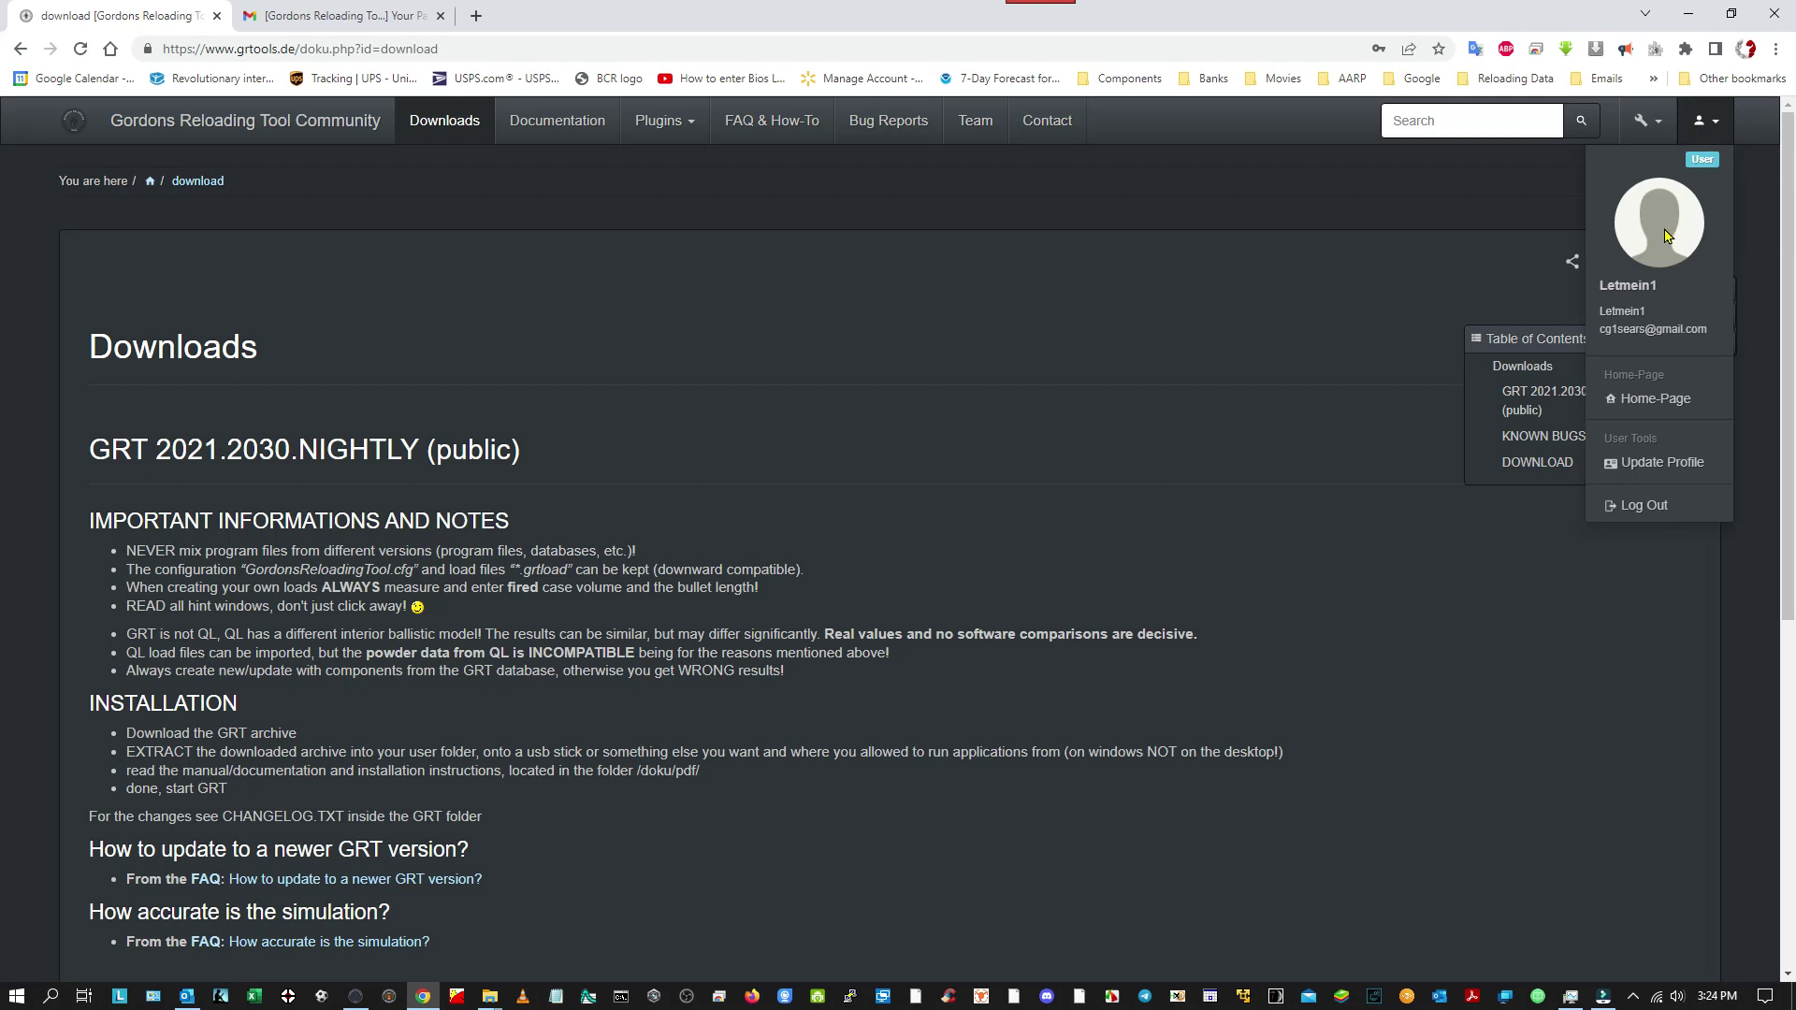
pyautogui.click(1639, 465)
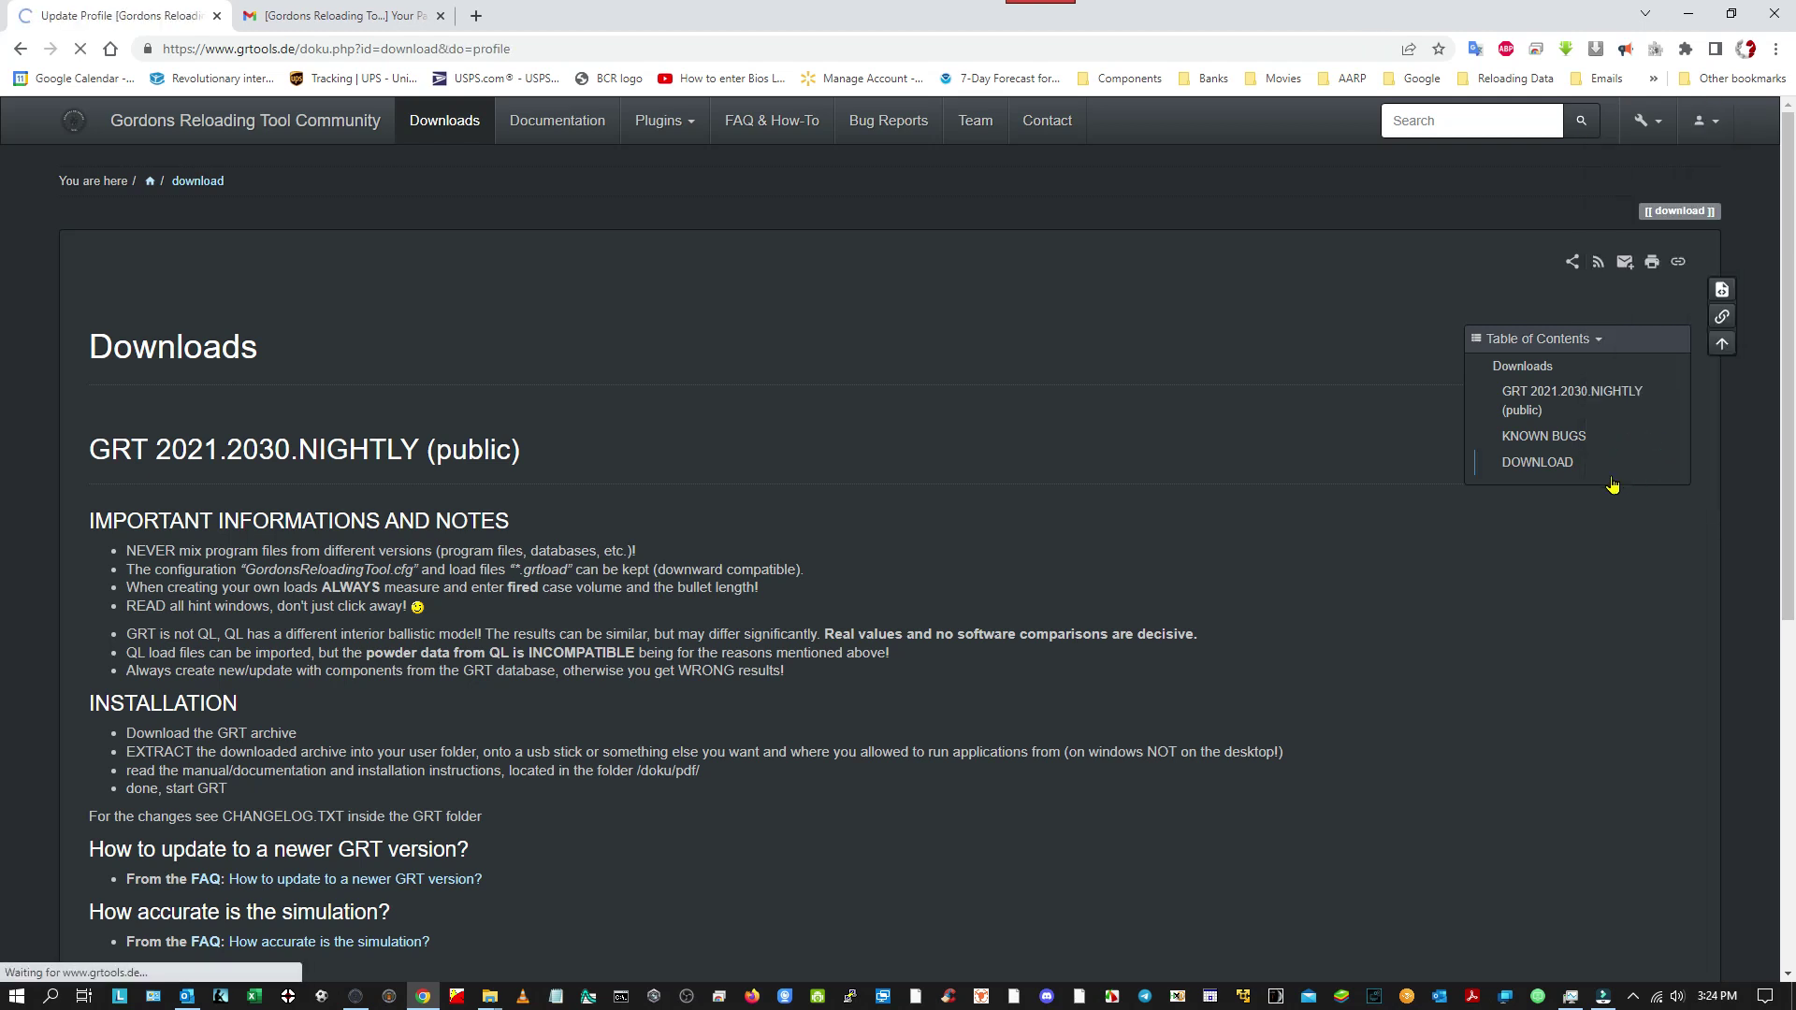
pyautogui.scroll(-3, 1150, 593)
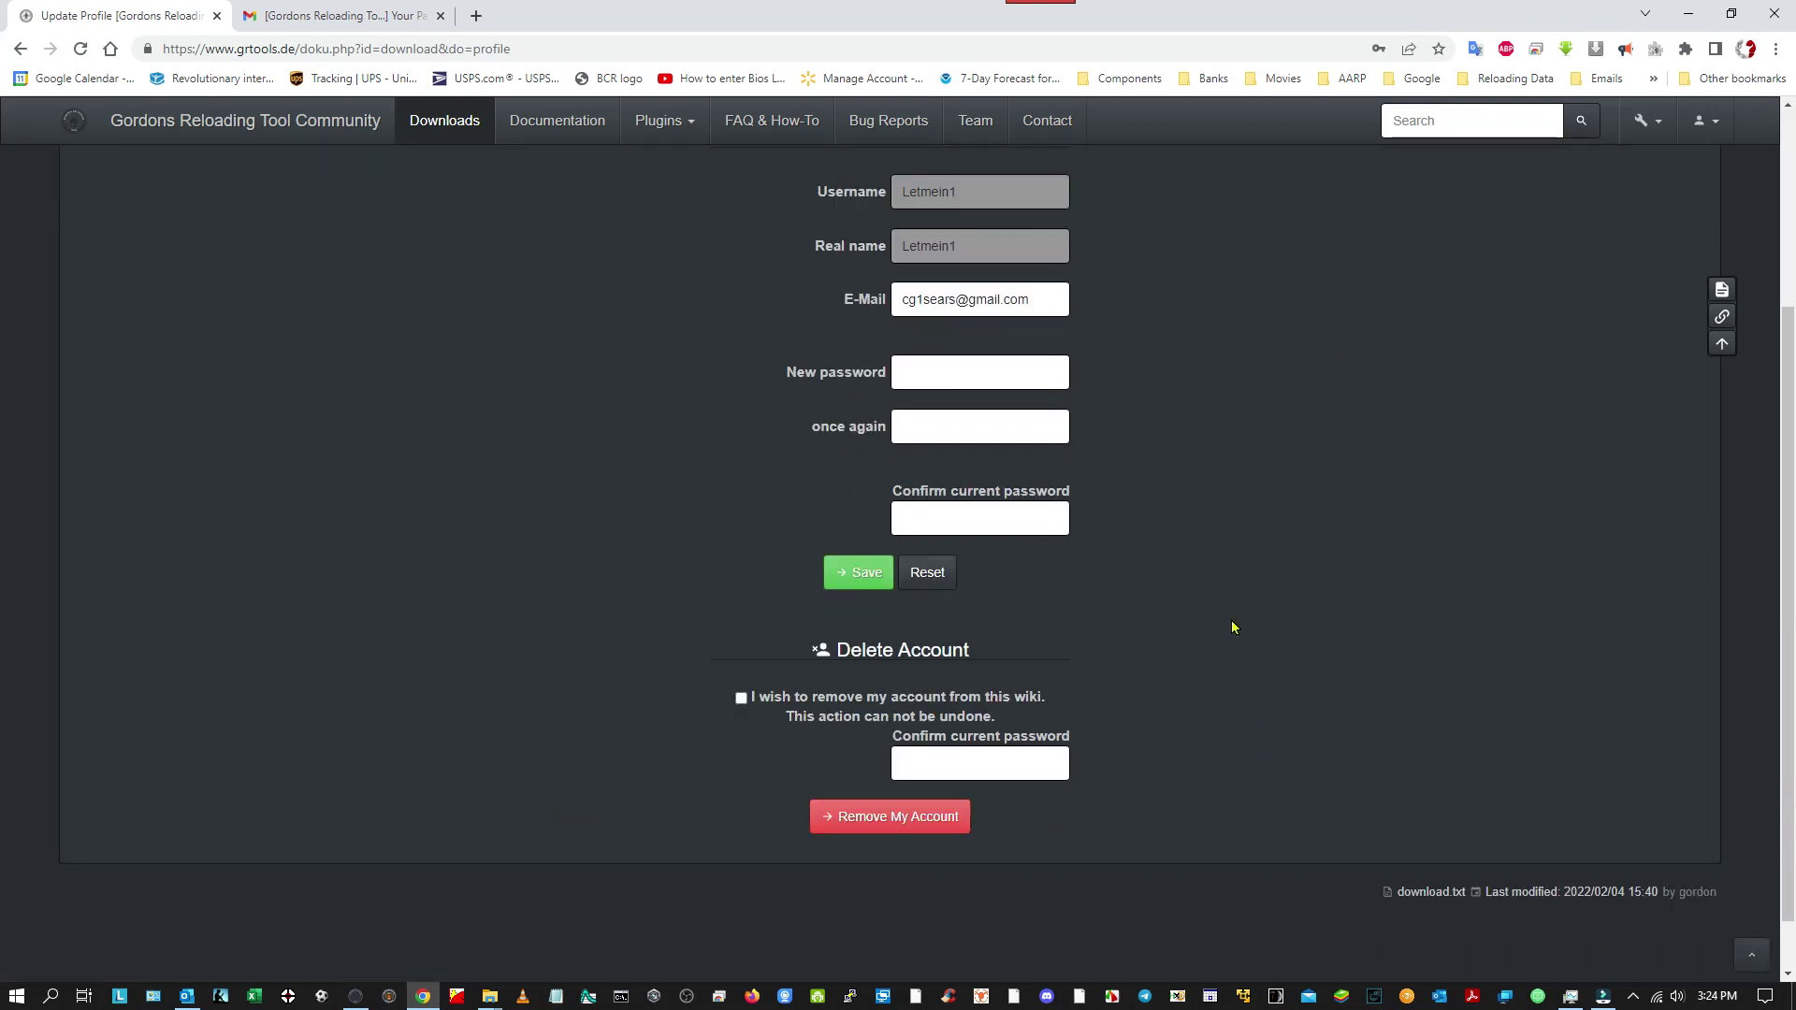
pyautogui.scroll(1, 1192, 395)
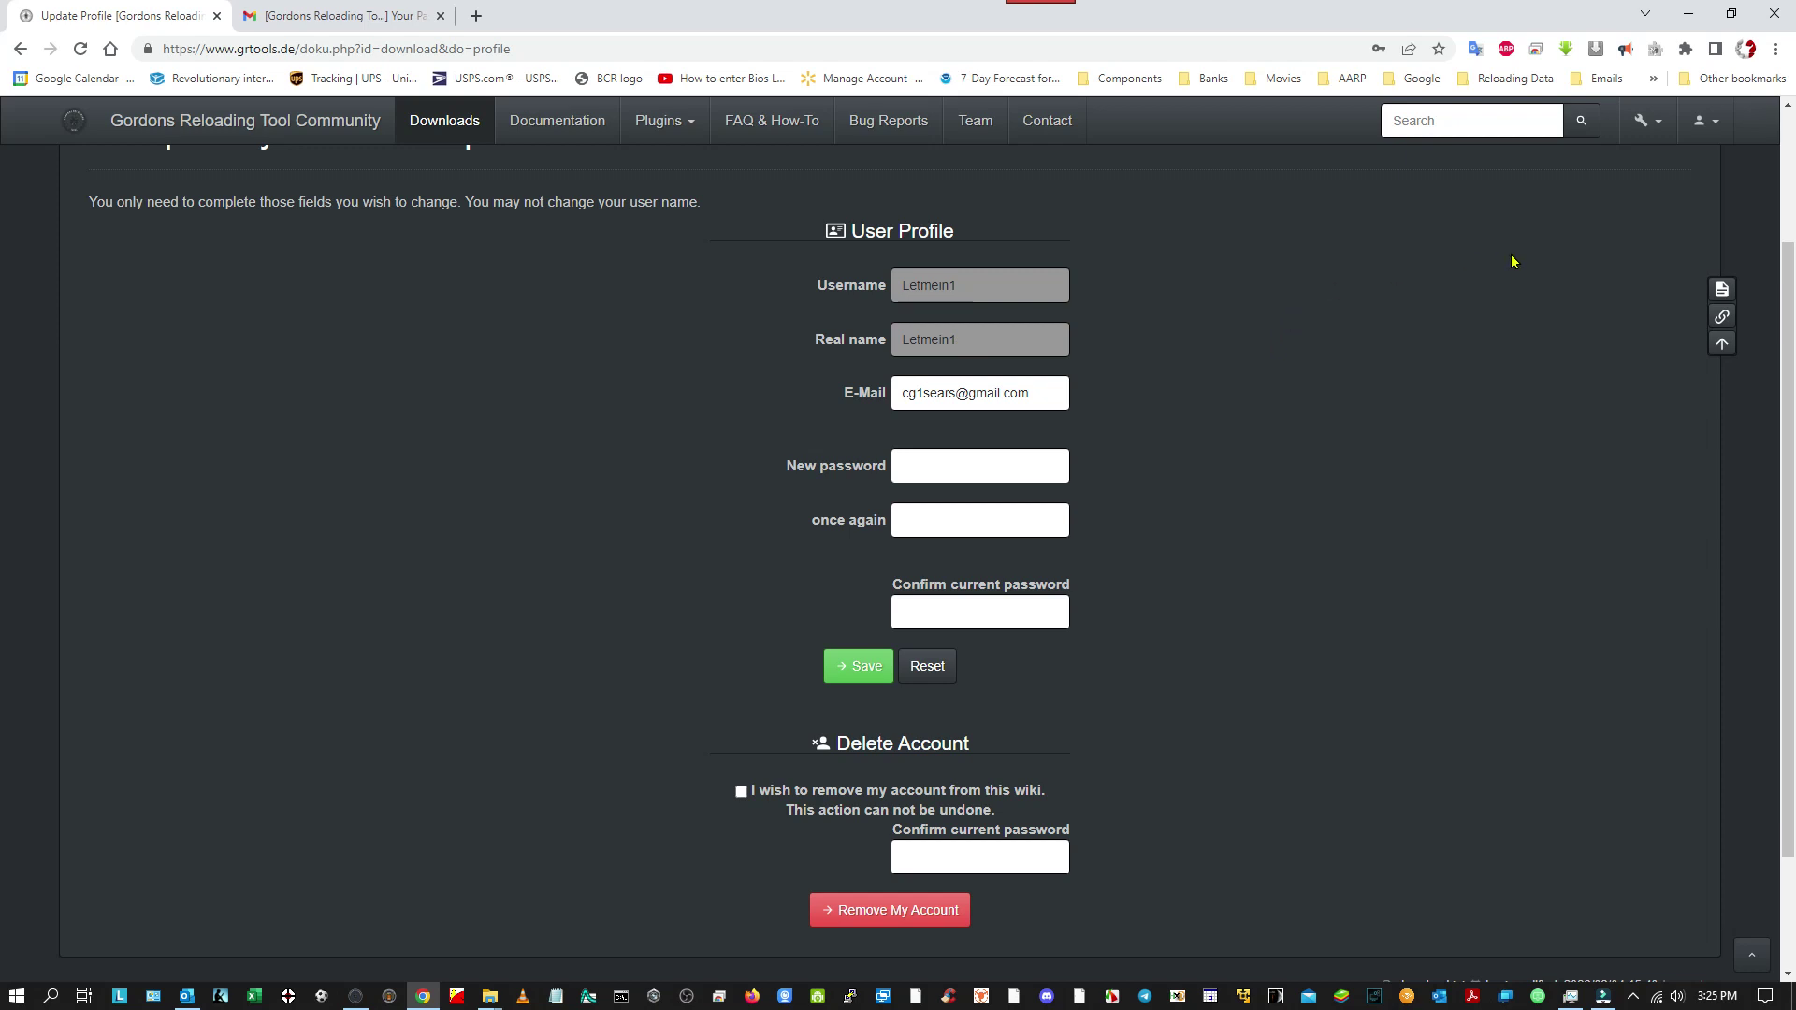
pyautogui.click(446, 128)
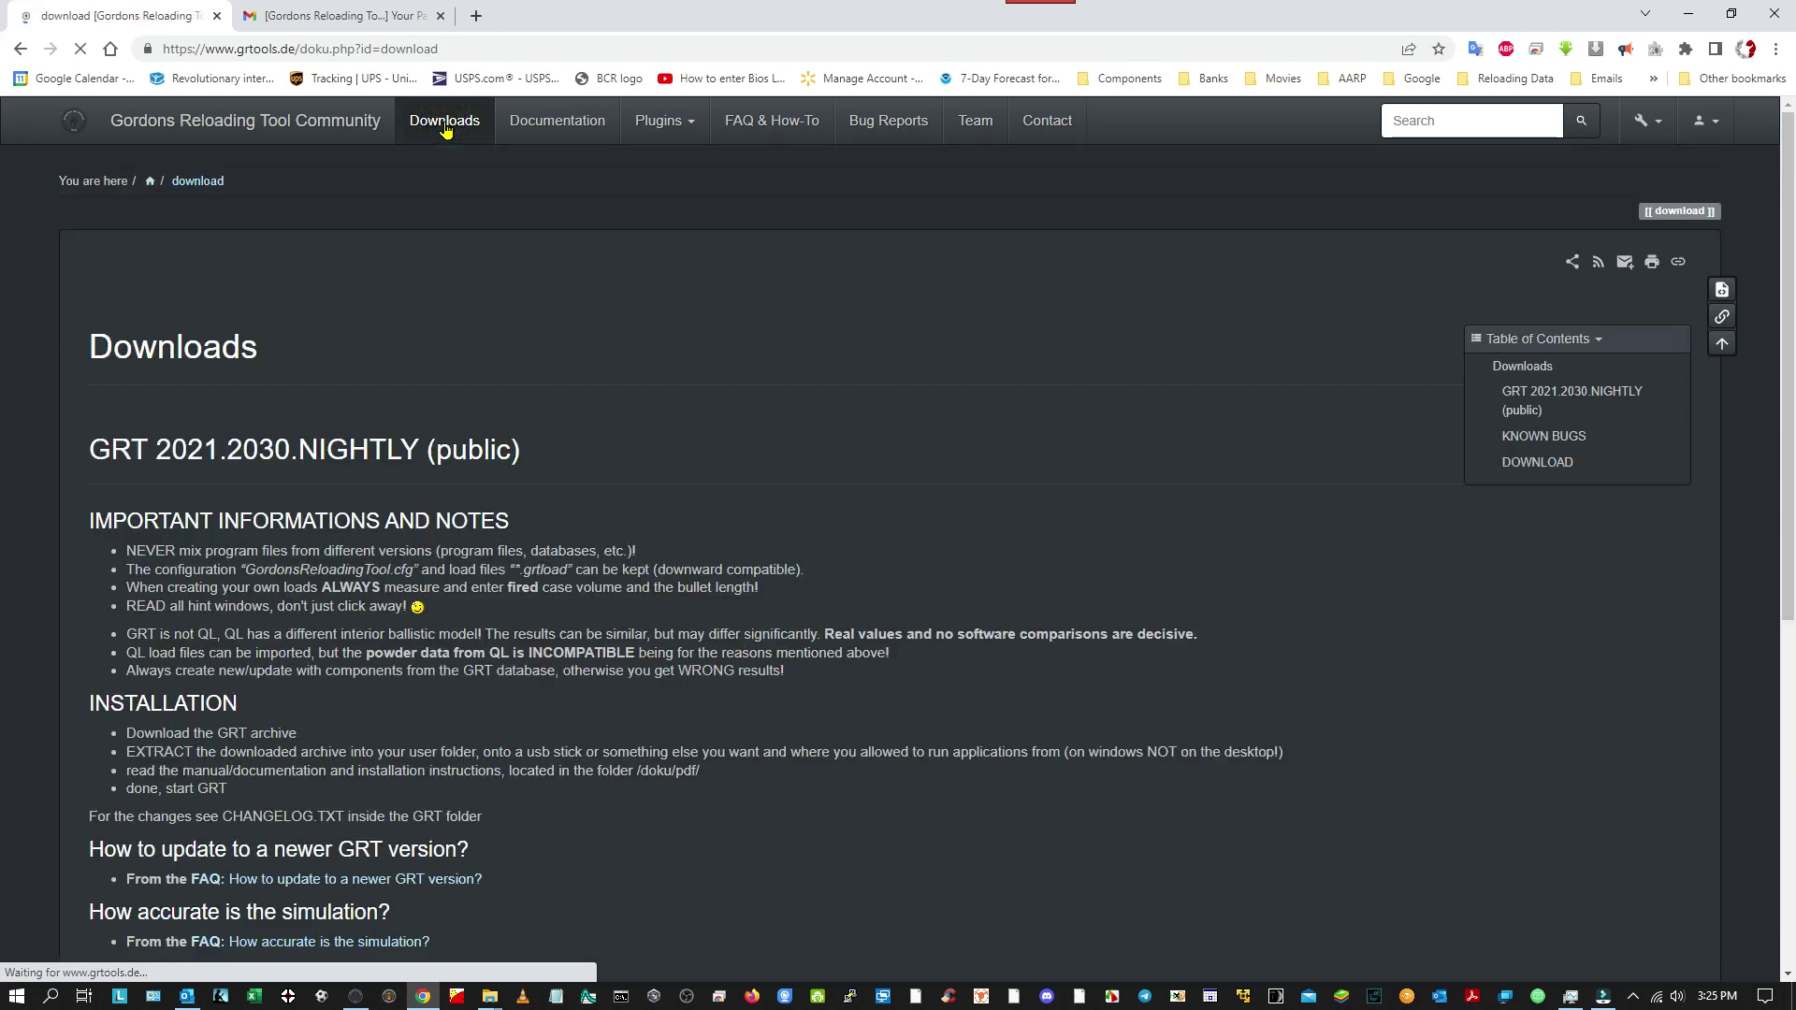
# Download the Windows archive GordonsReloadingTool-2021.2030-NIGHTLY.zip from the DOWNLOAD section.
pyautogui.scroll(-5, 519, 442)
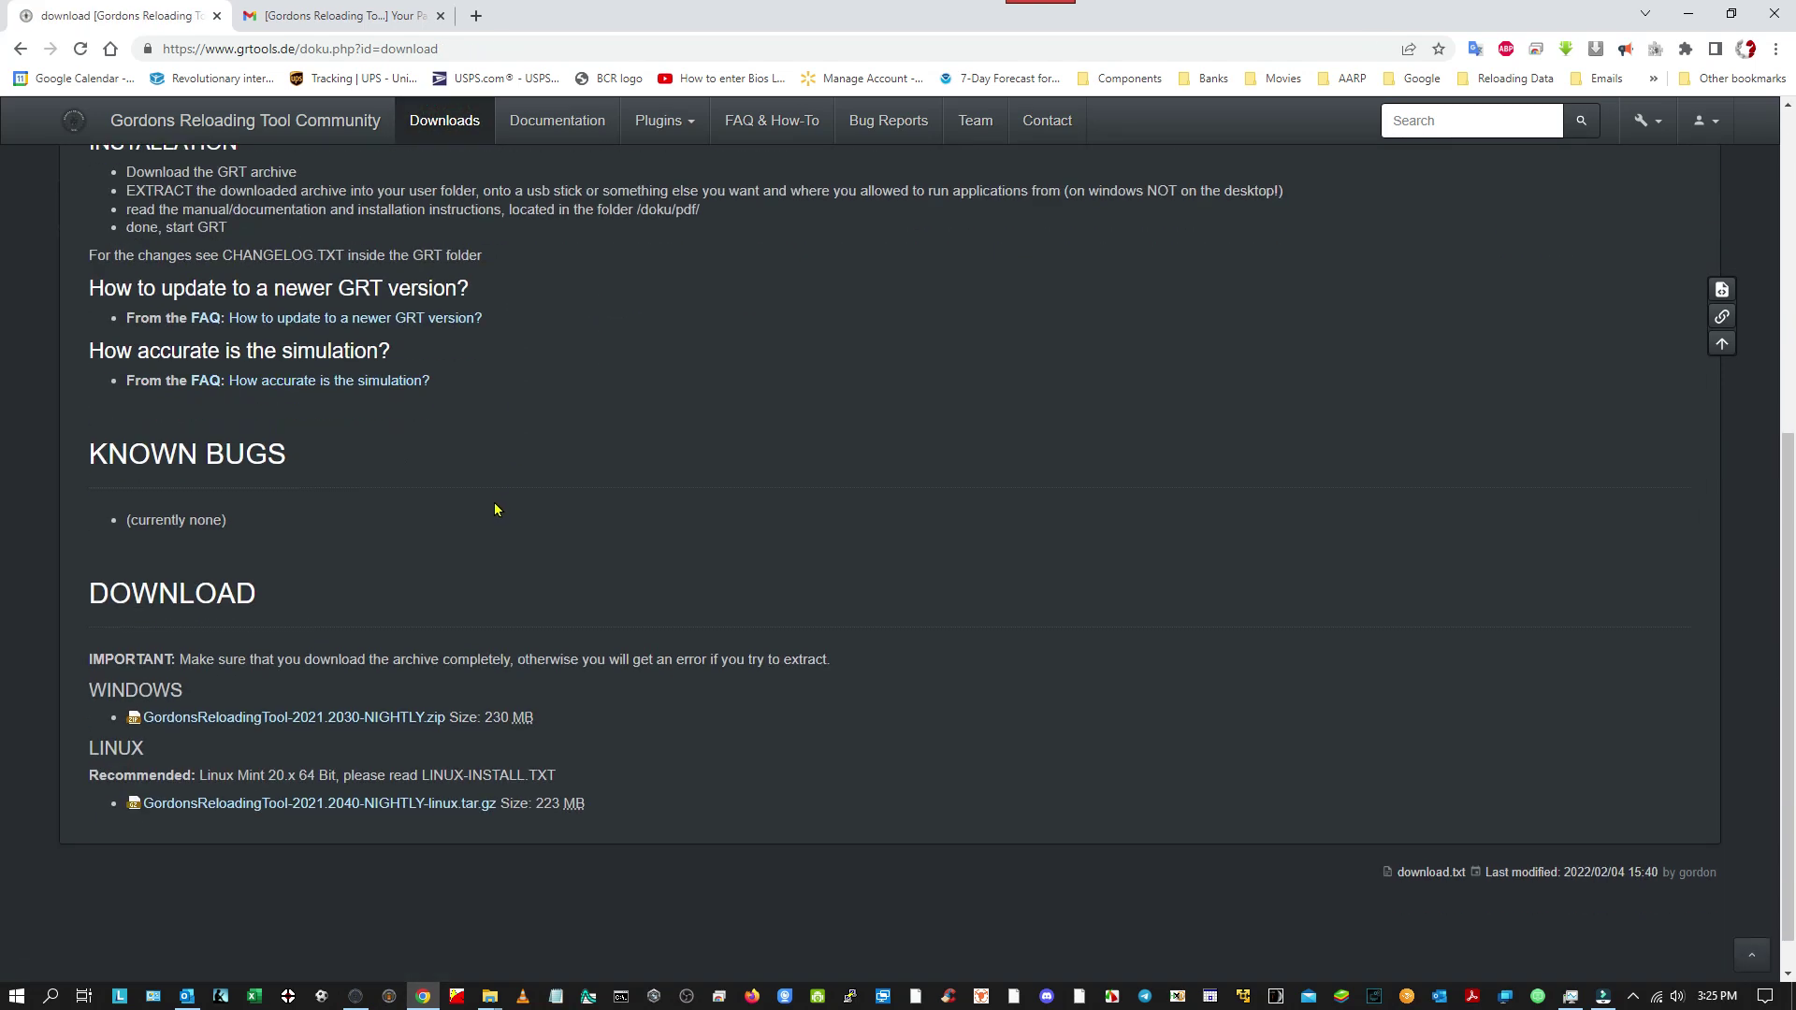
pyautogui.click(280, 719)
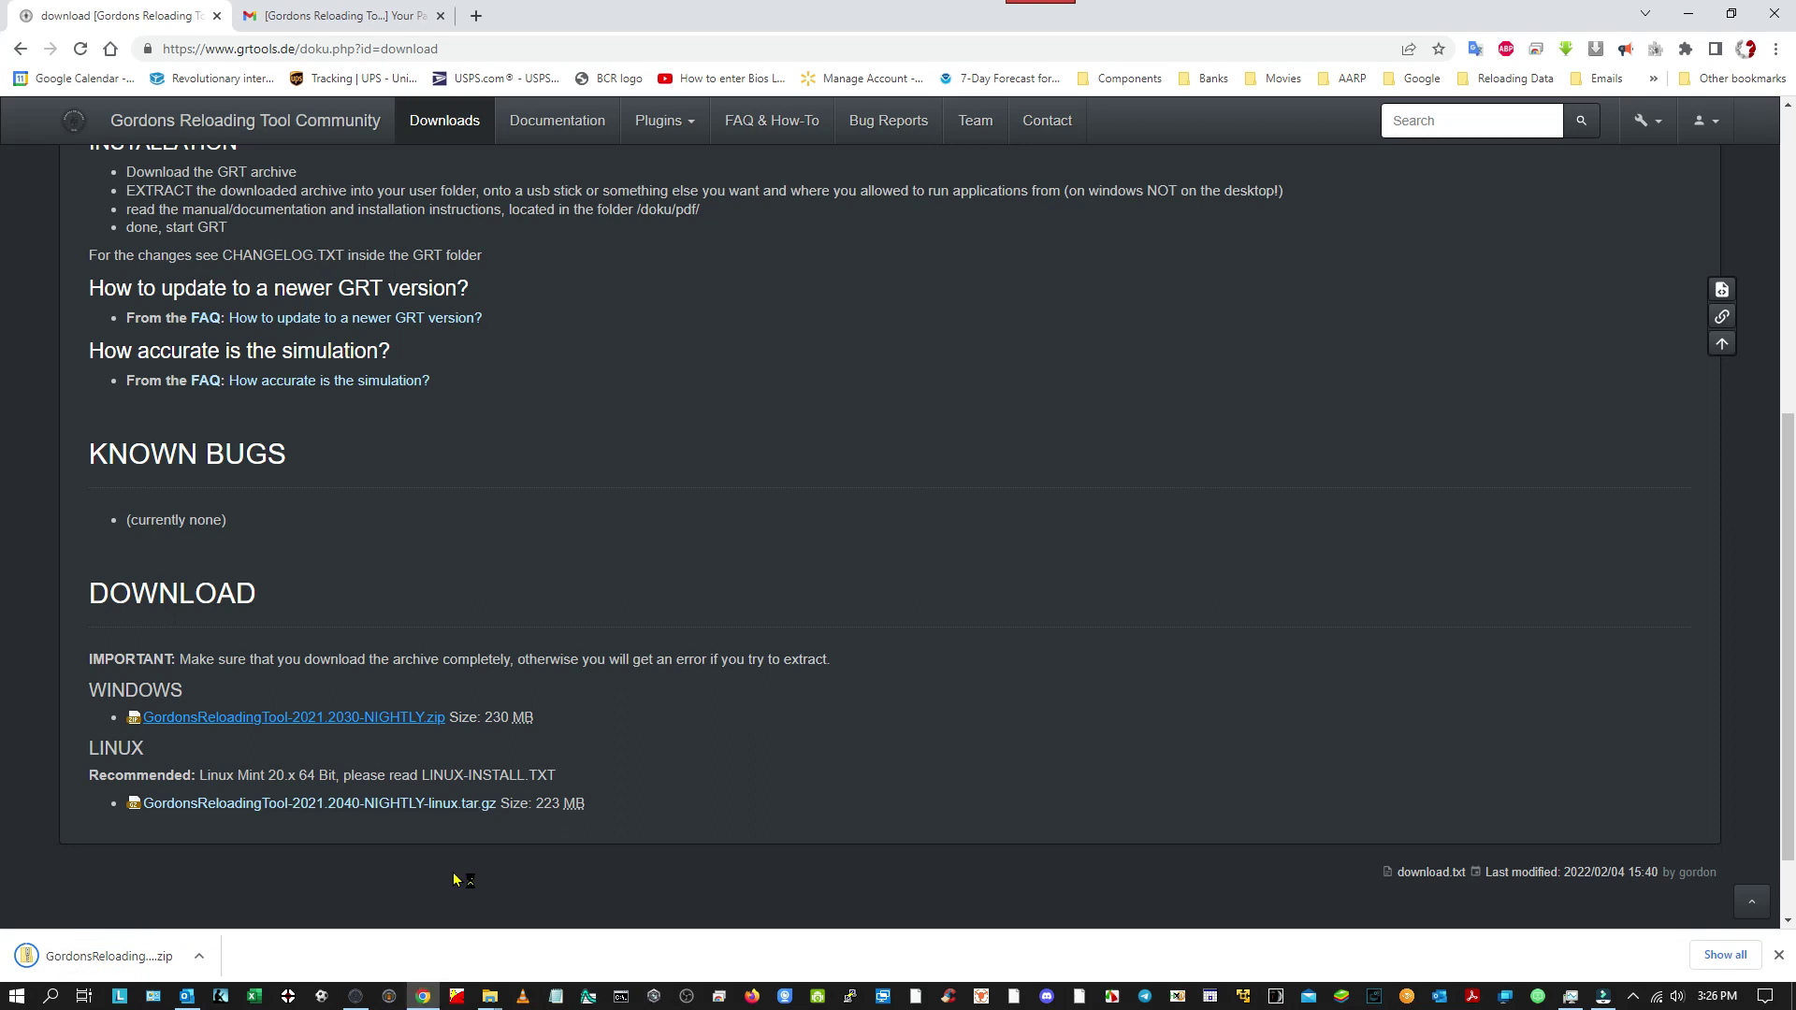
# Show GordonsReloadingTool-2021.2030-NIGHTLY (1).zip in its Downloads folder from Chrome's download bar.
pyautogui.click(198, 961)
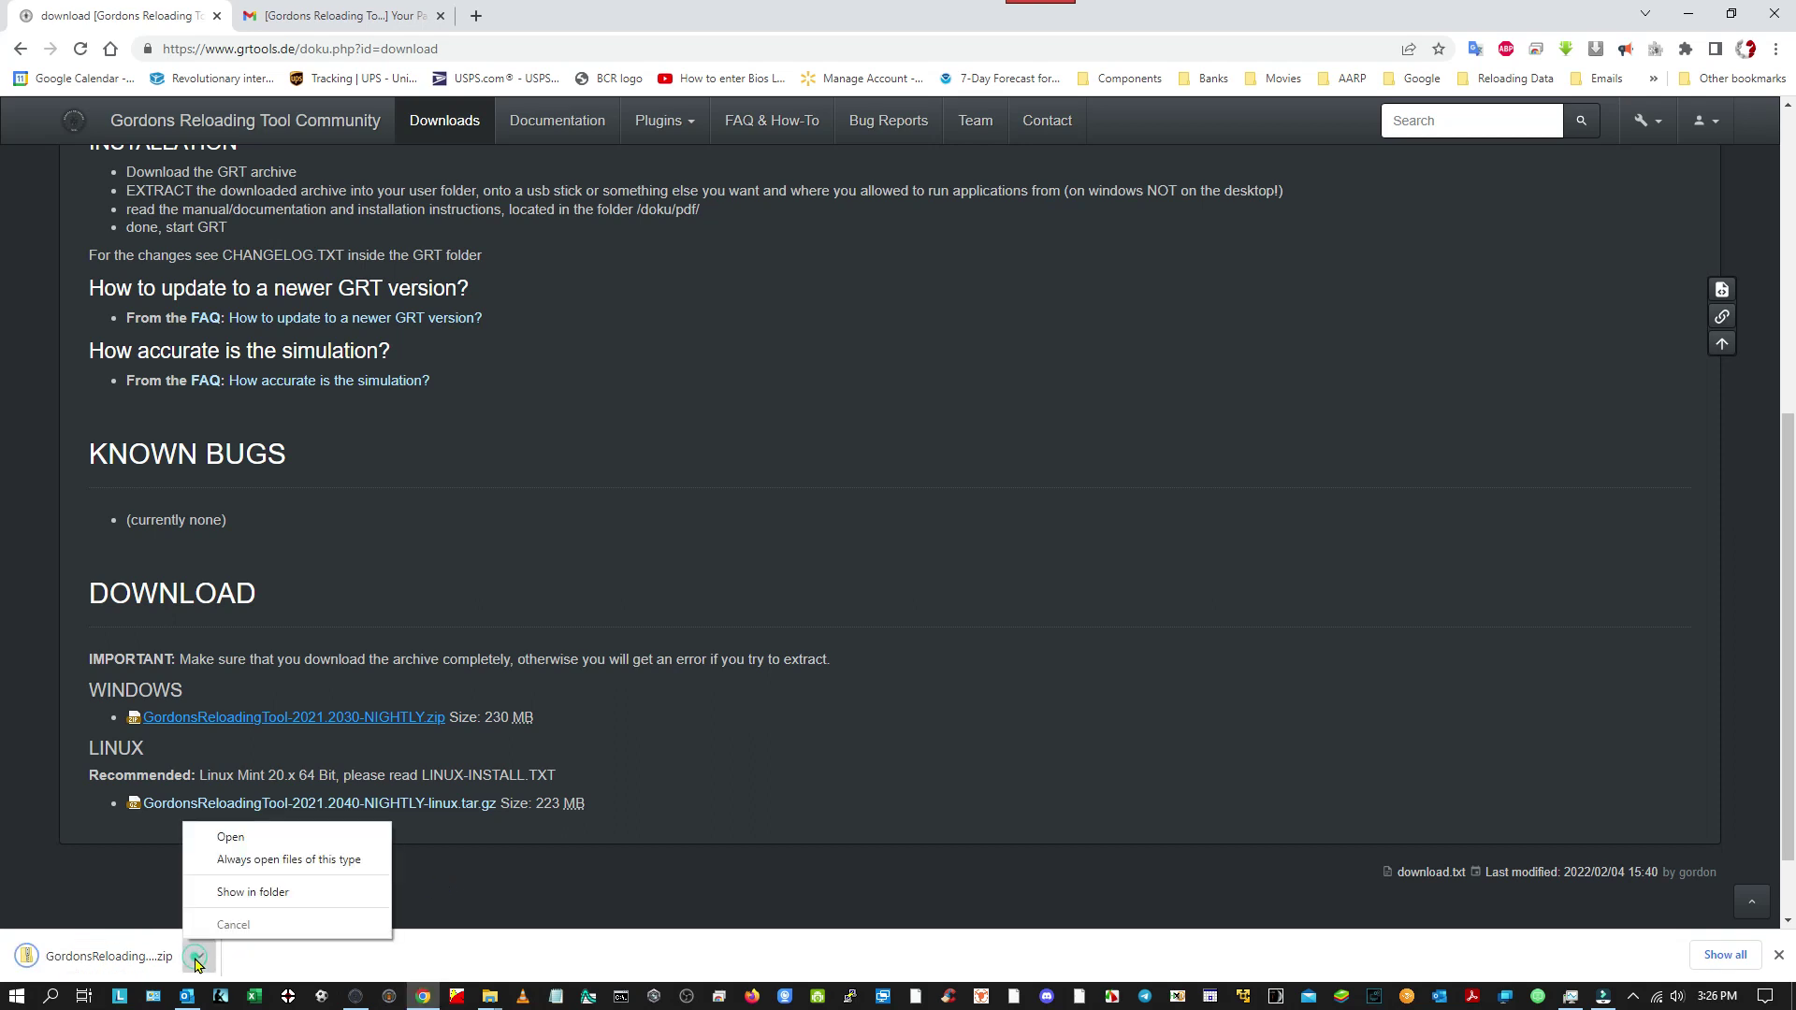
pyautogui.click(252, 896)
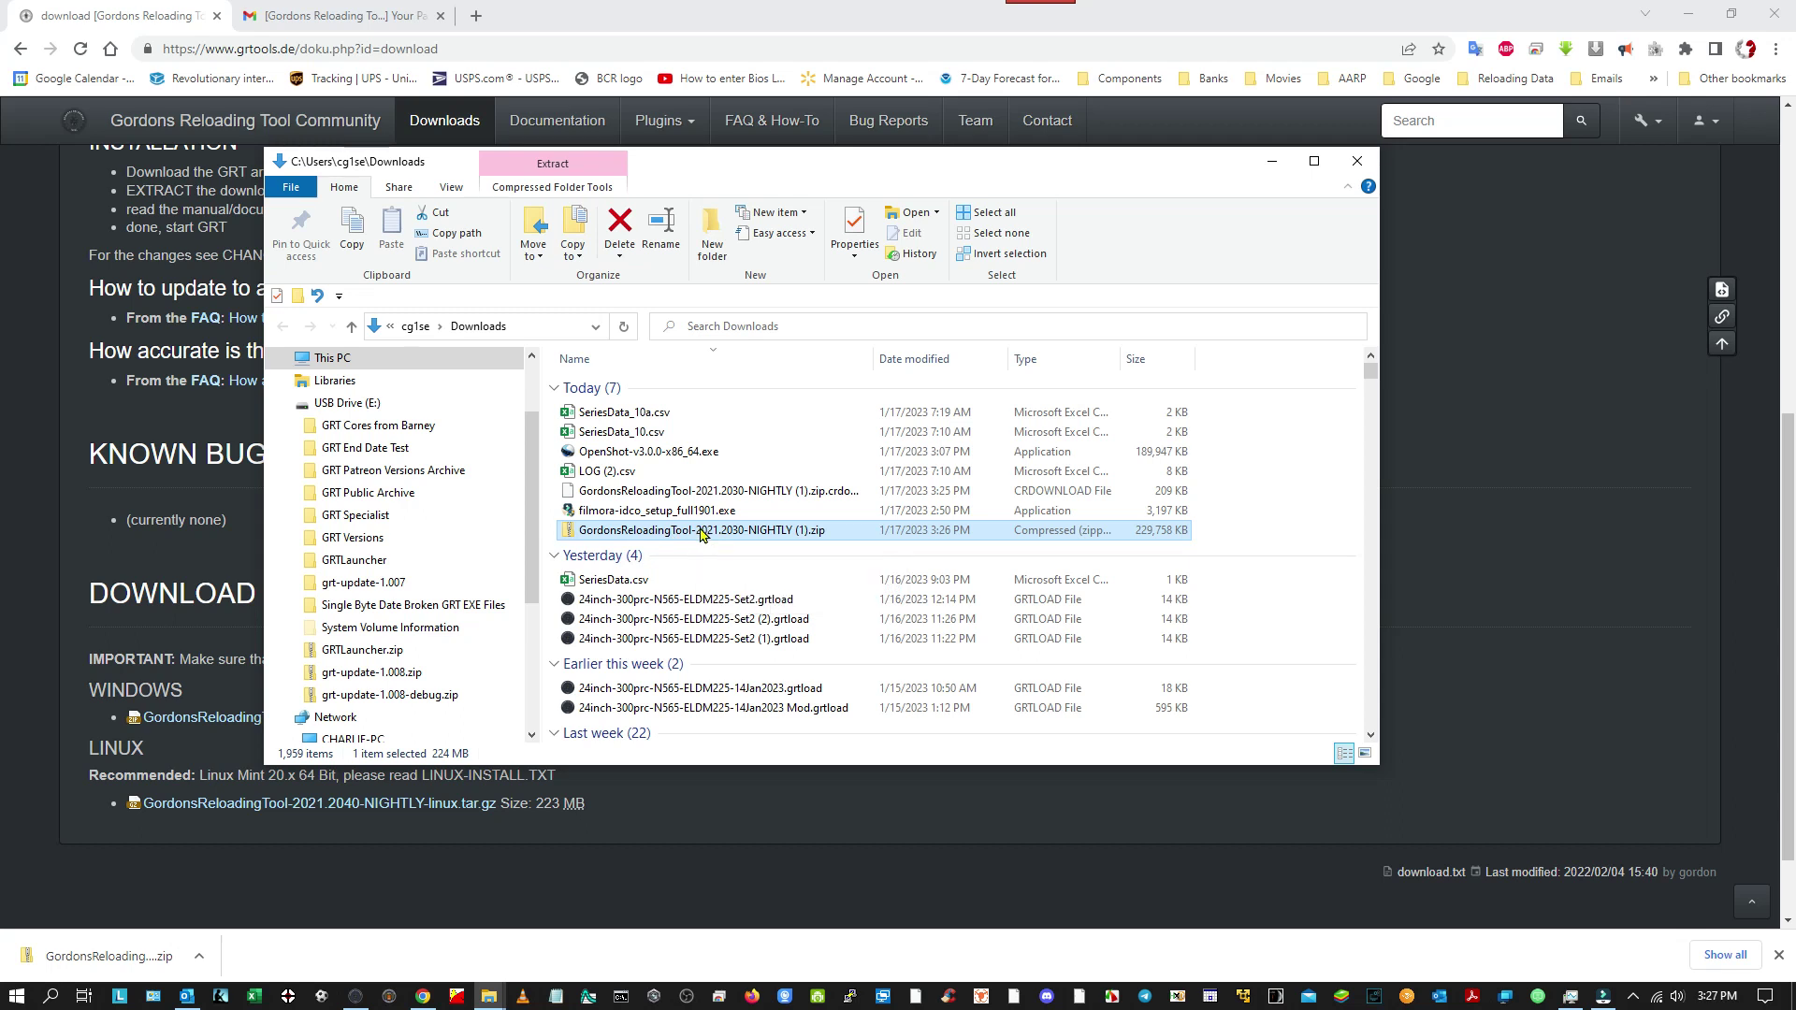
pyautogui.rightClick(700, 536)
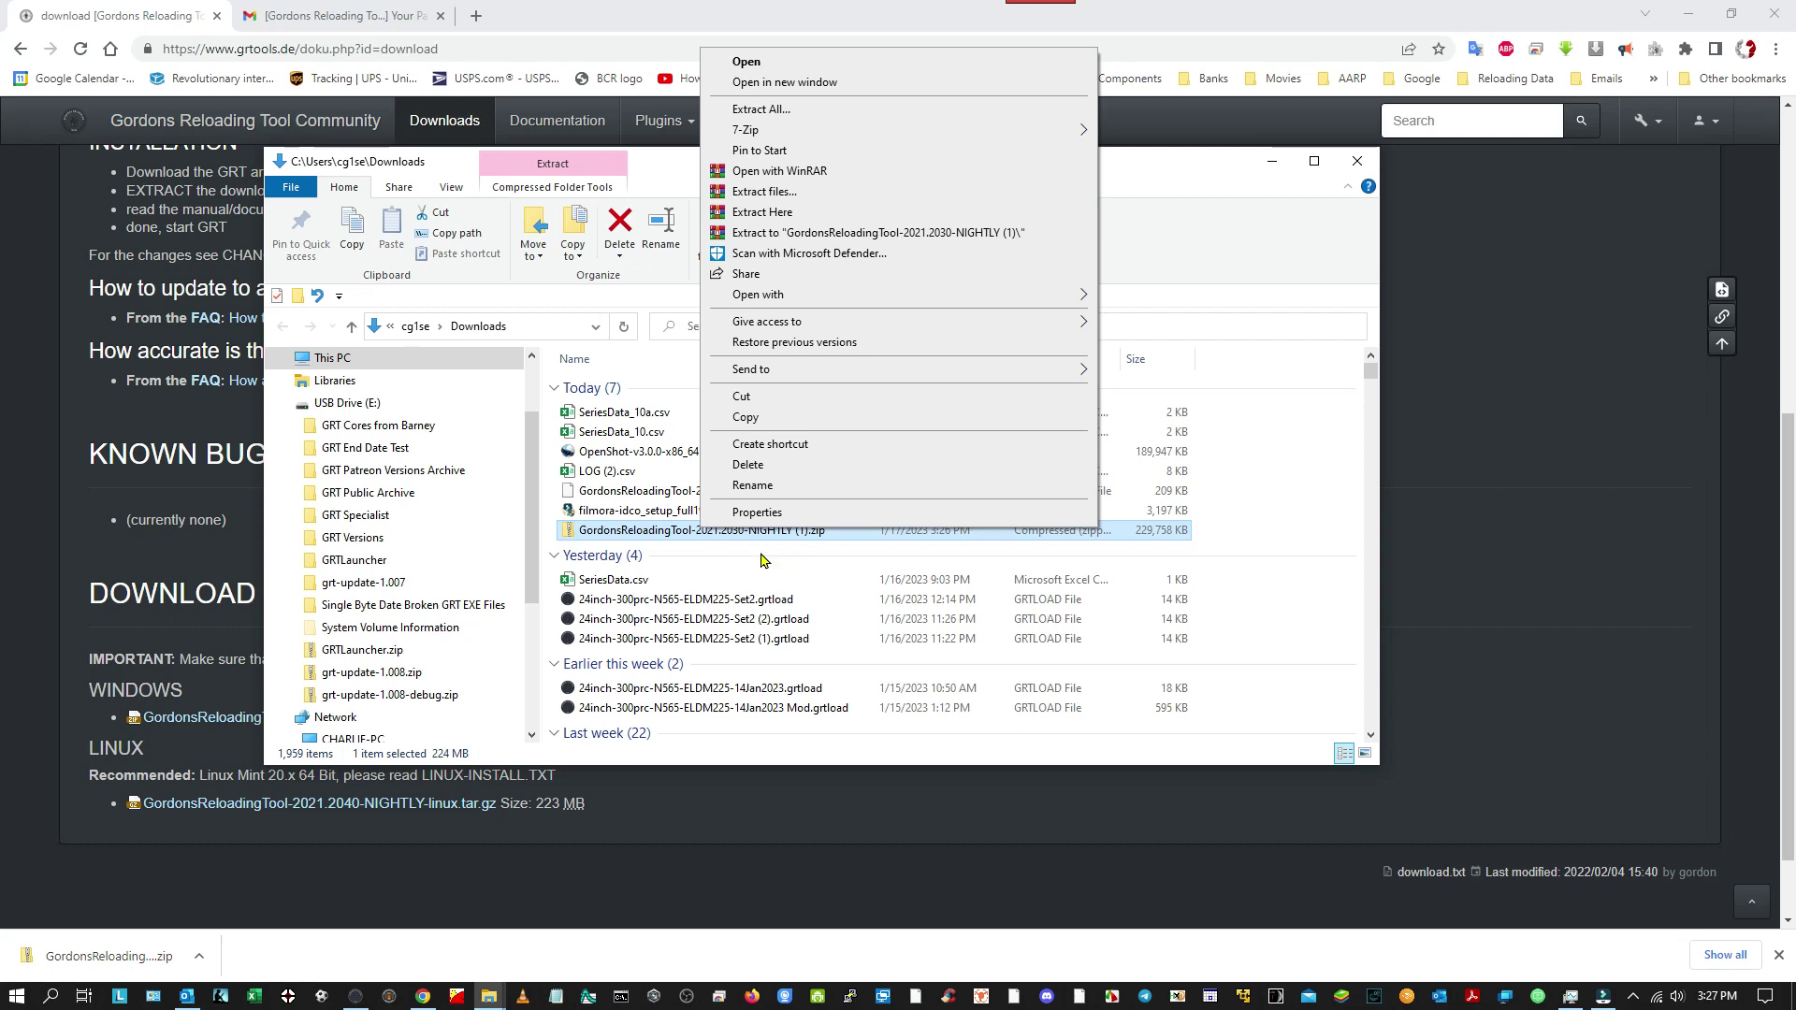
pyautogui.click(1308, 522)
pyautogui.doubleClick(684, 530)
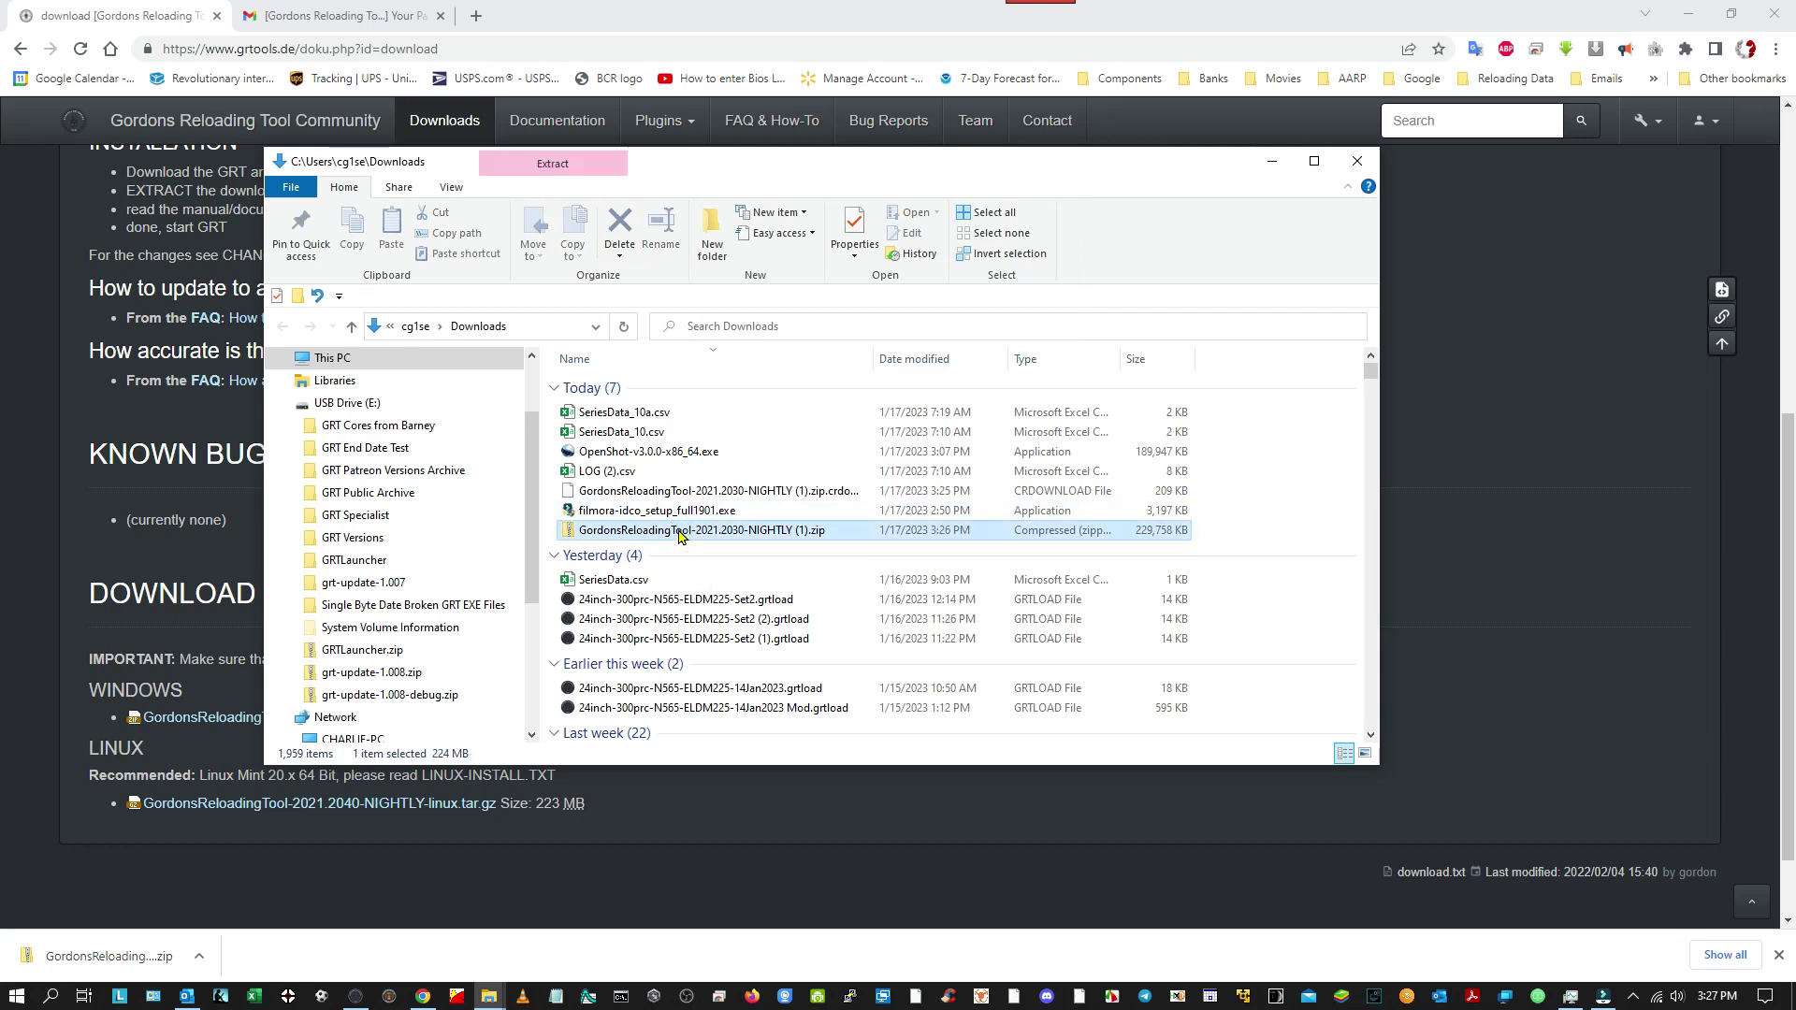
pyautogui.click(642, 387)
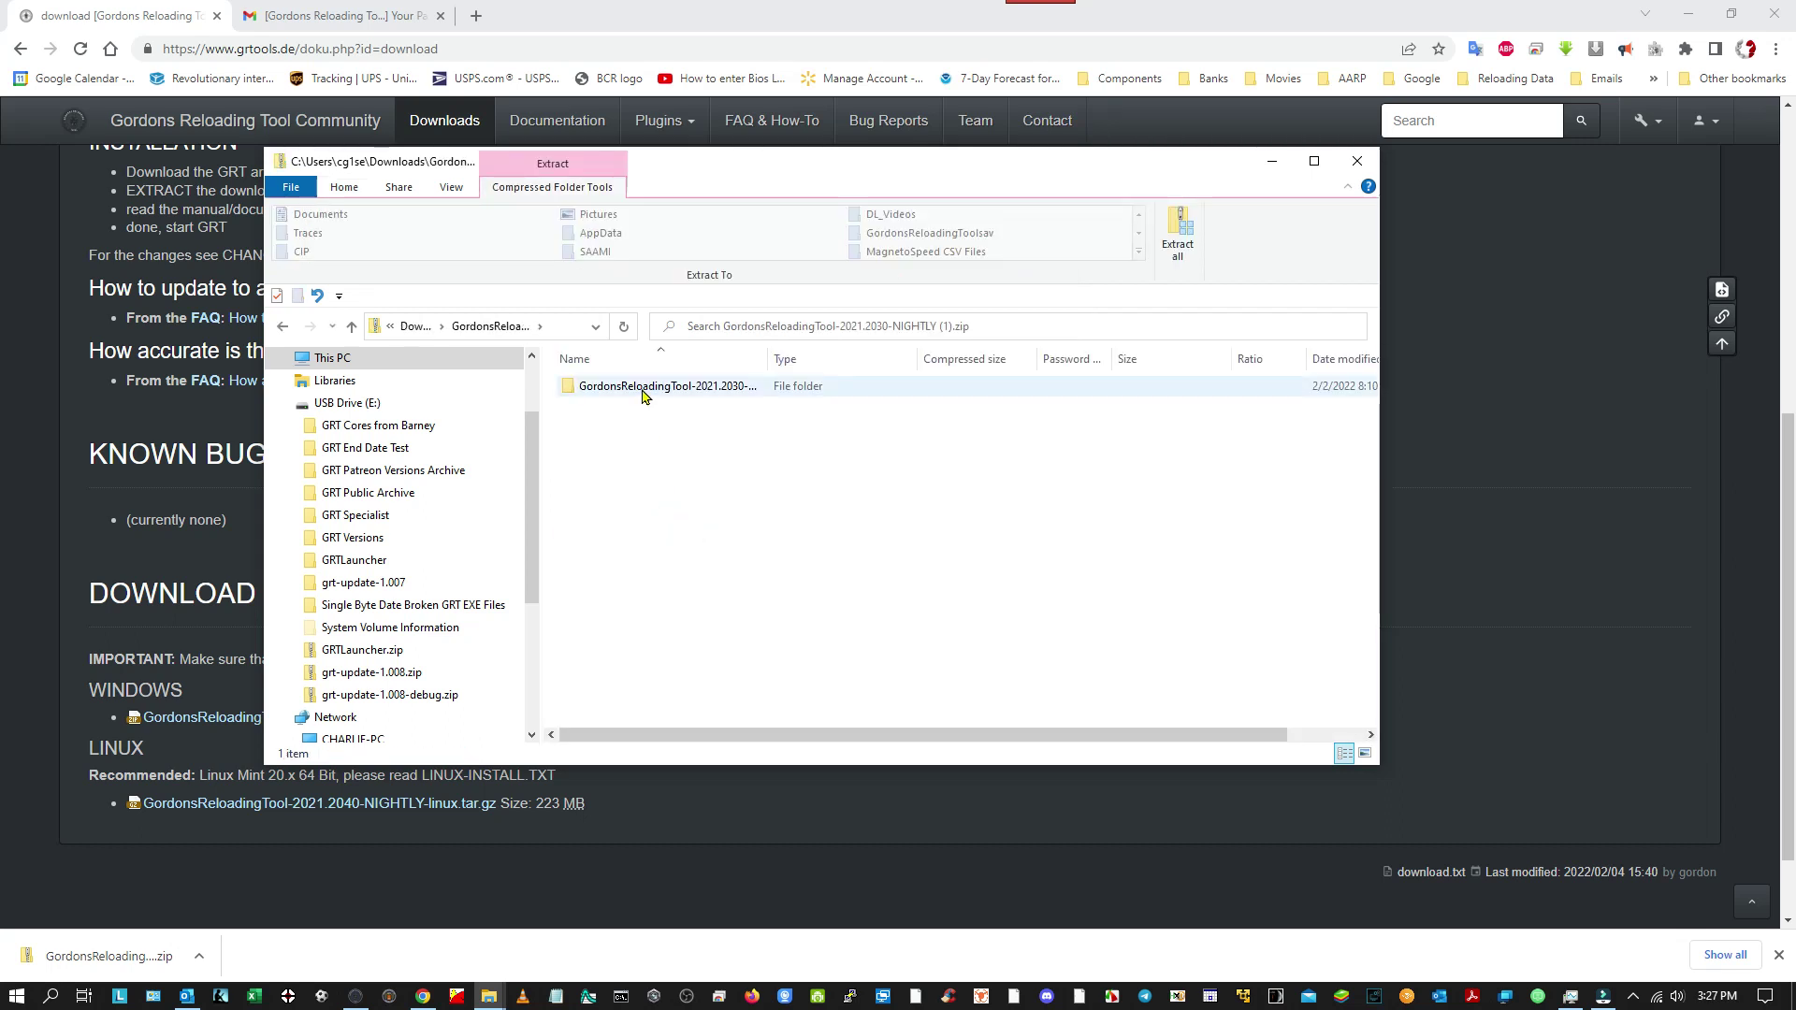
pyautogui.doubleClick(642, 388)
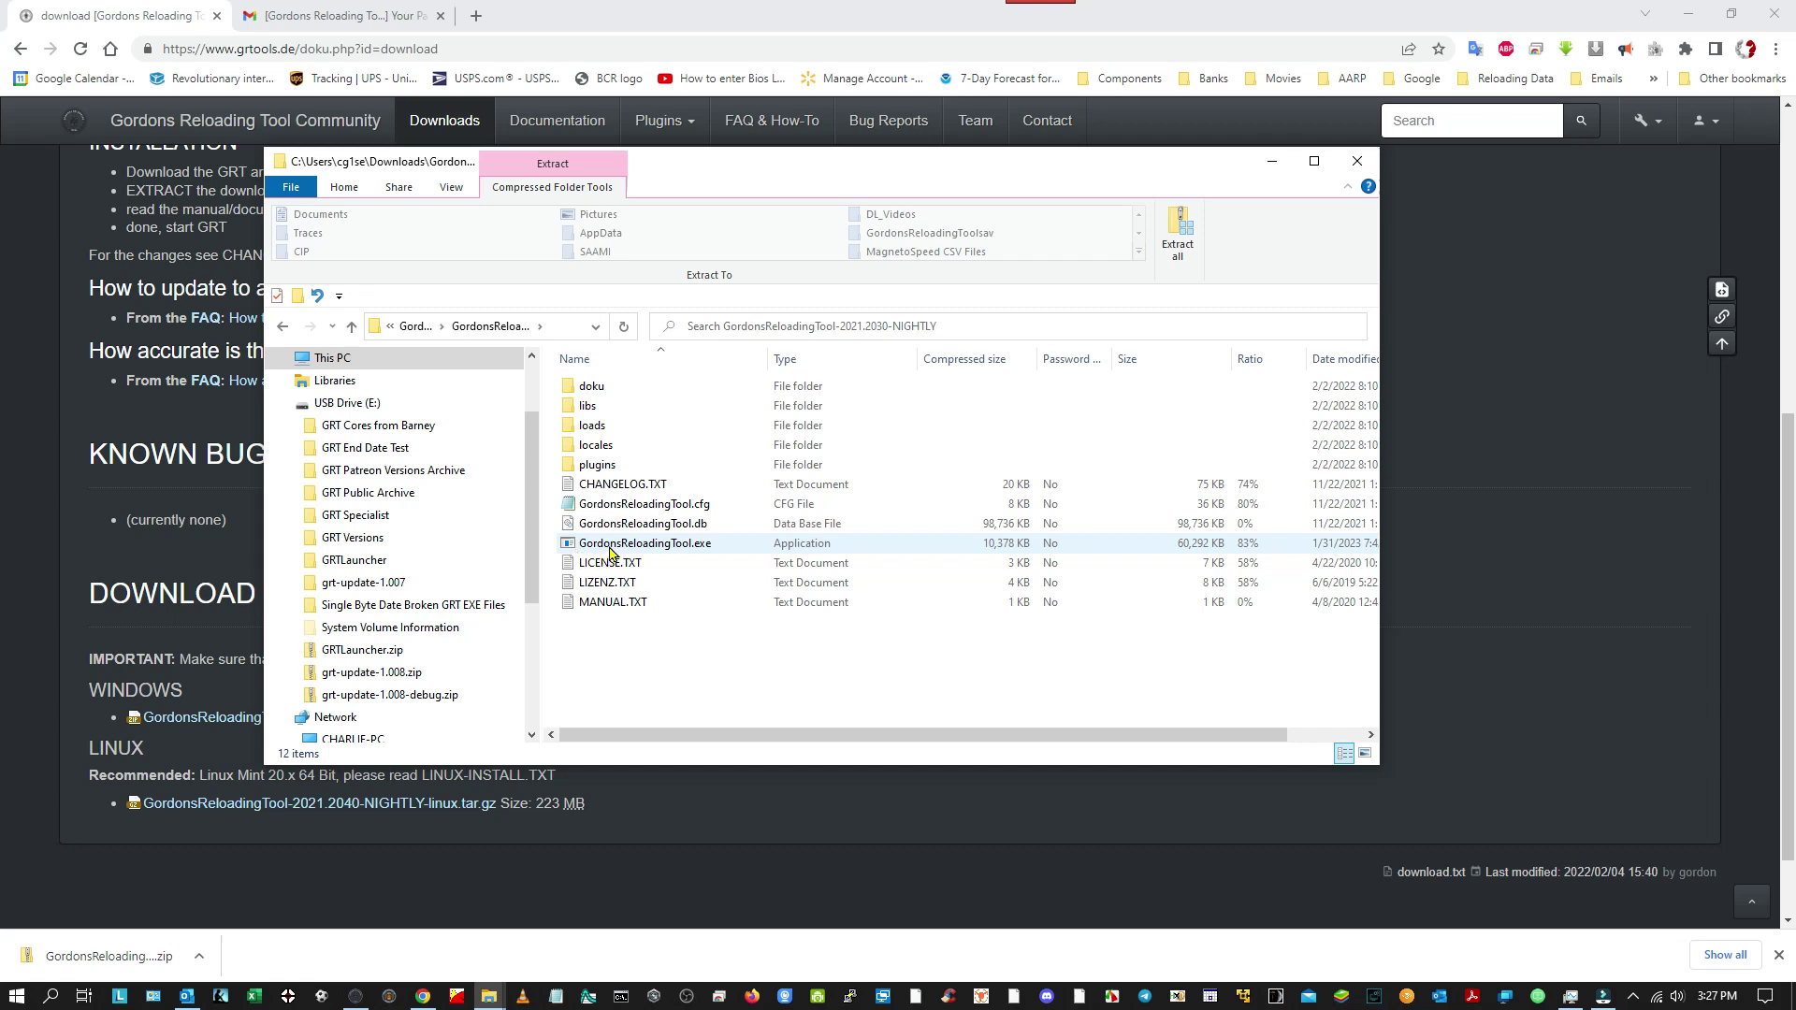
pyautogui.click(354, 335)
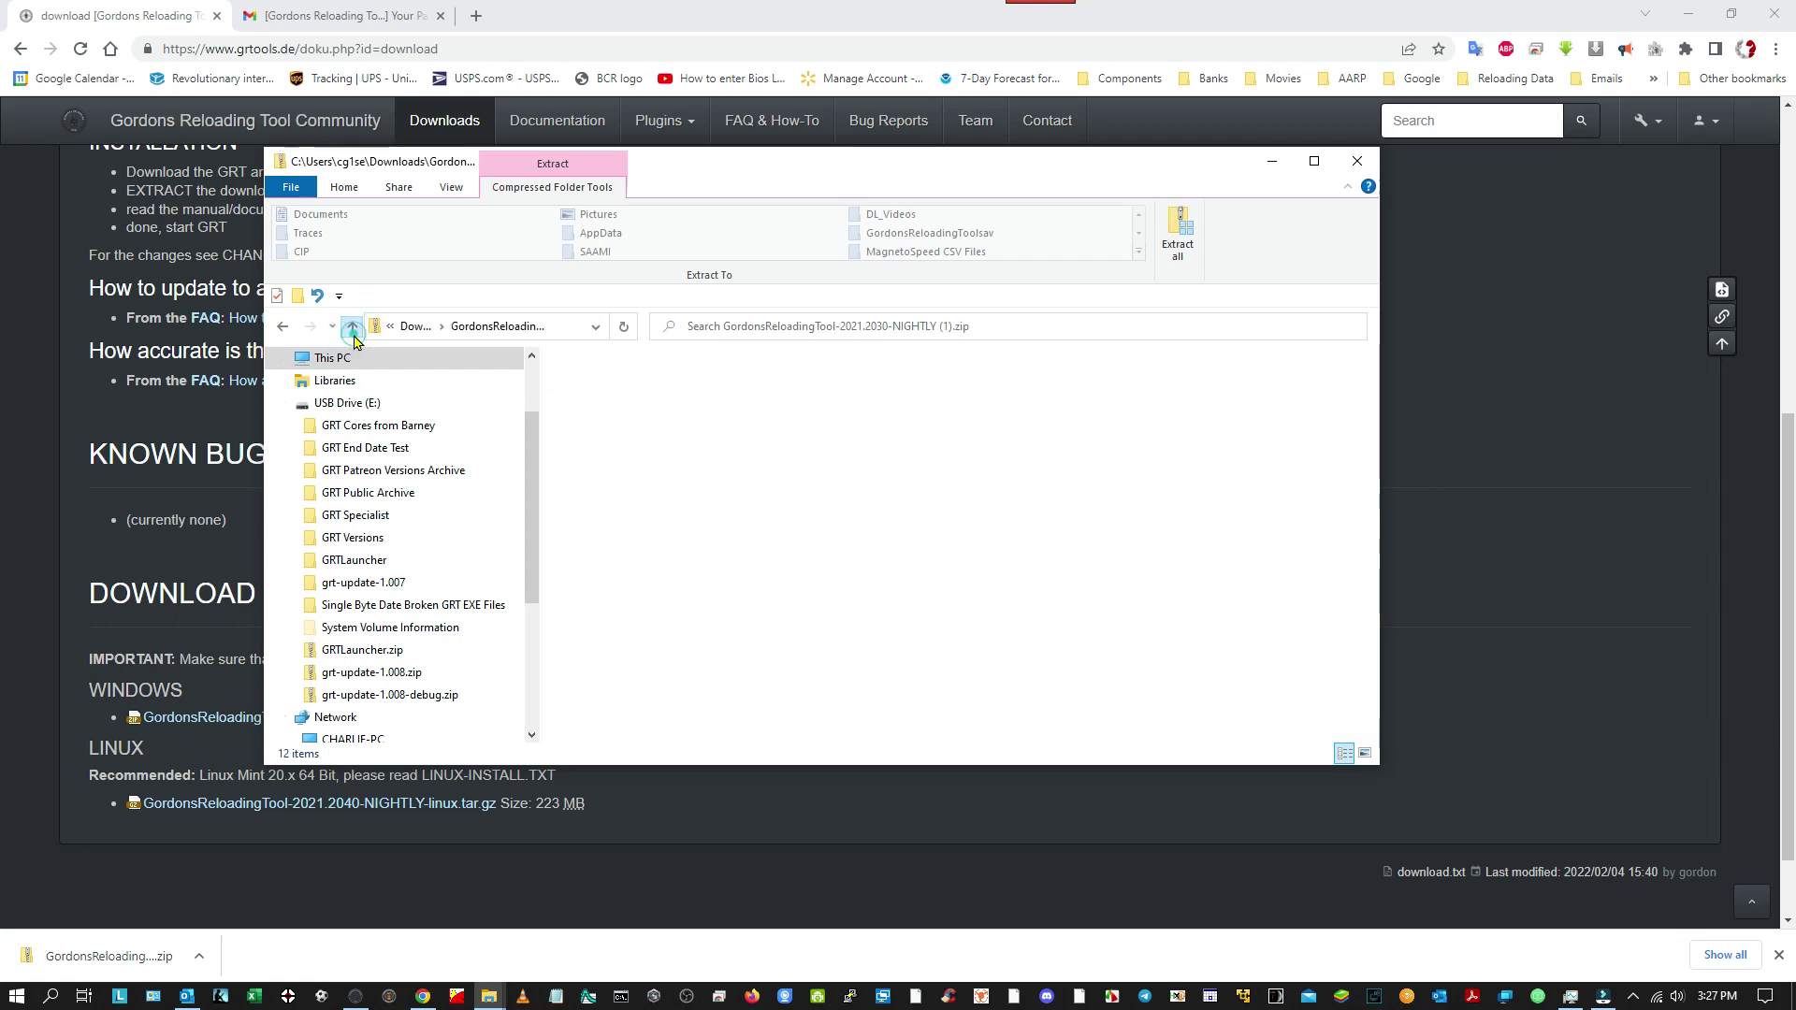
pyautogui.click(352, 330)
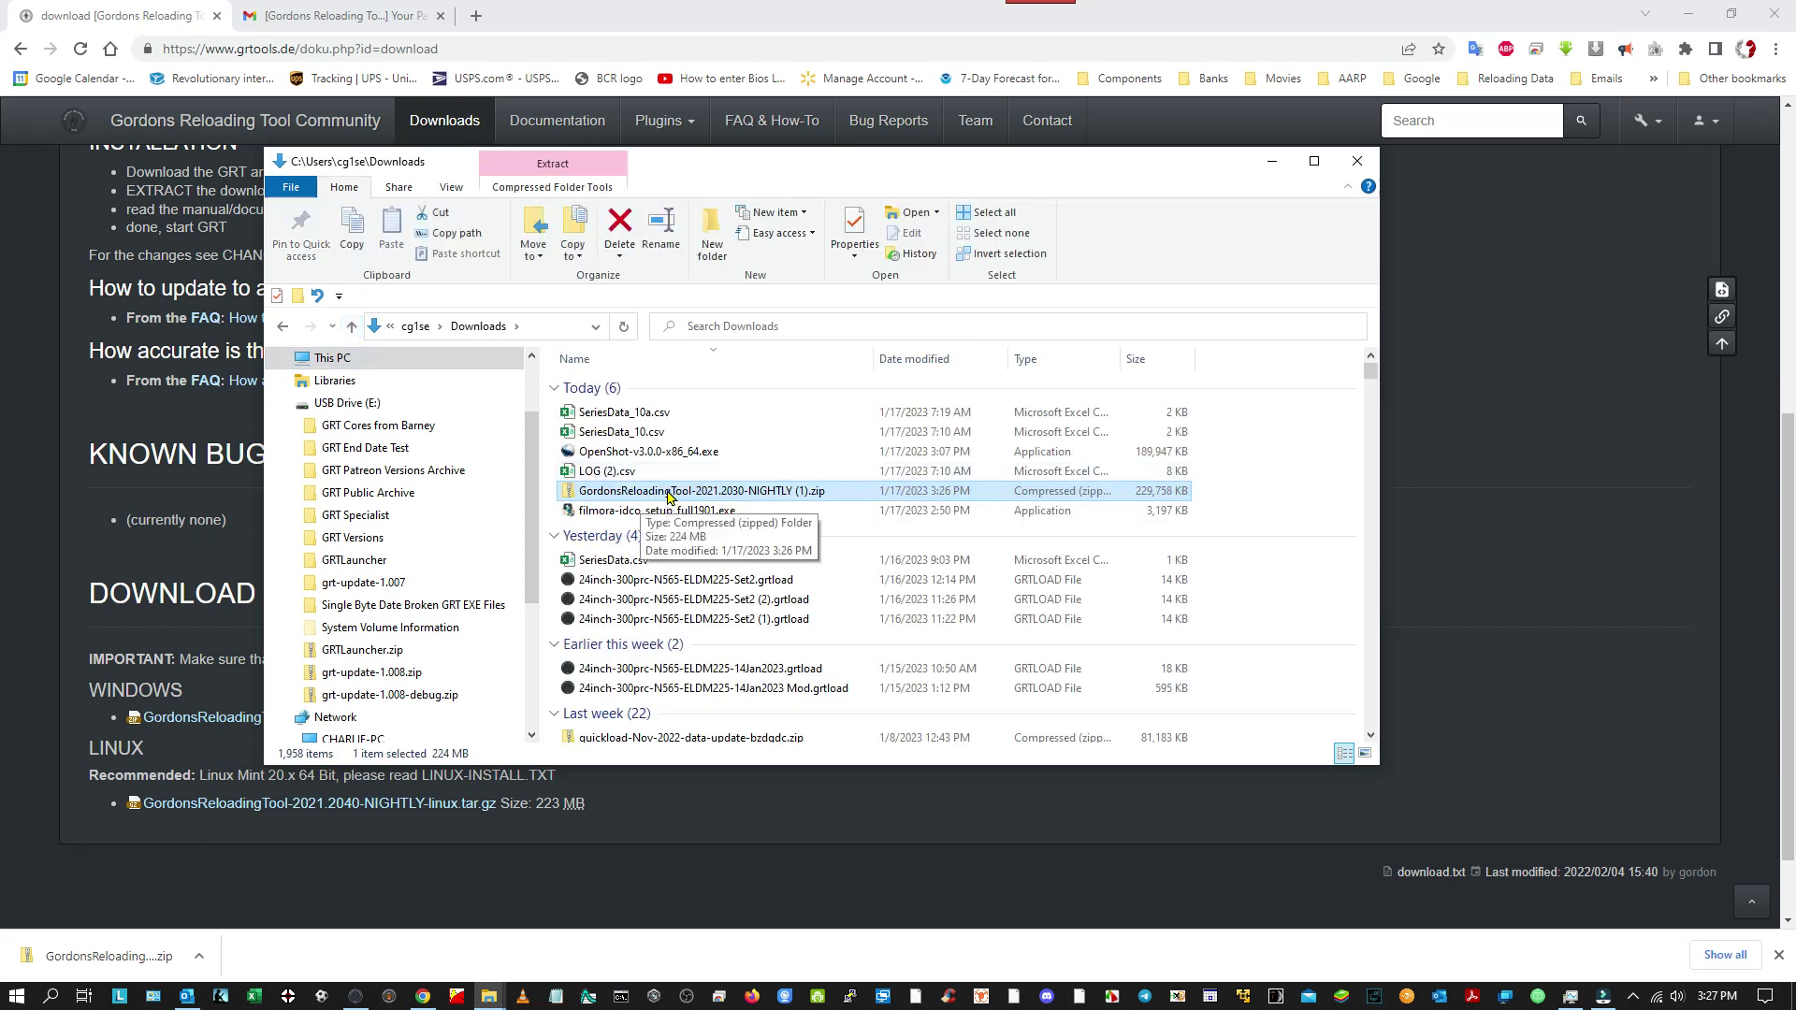
# Extract all of the GordonsReloadingTool zip to the suggested folder, then return to Downloads.
pyautogui.rightClick(668, 493)
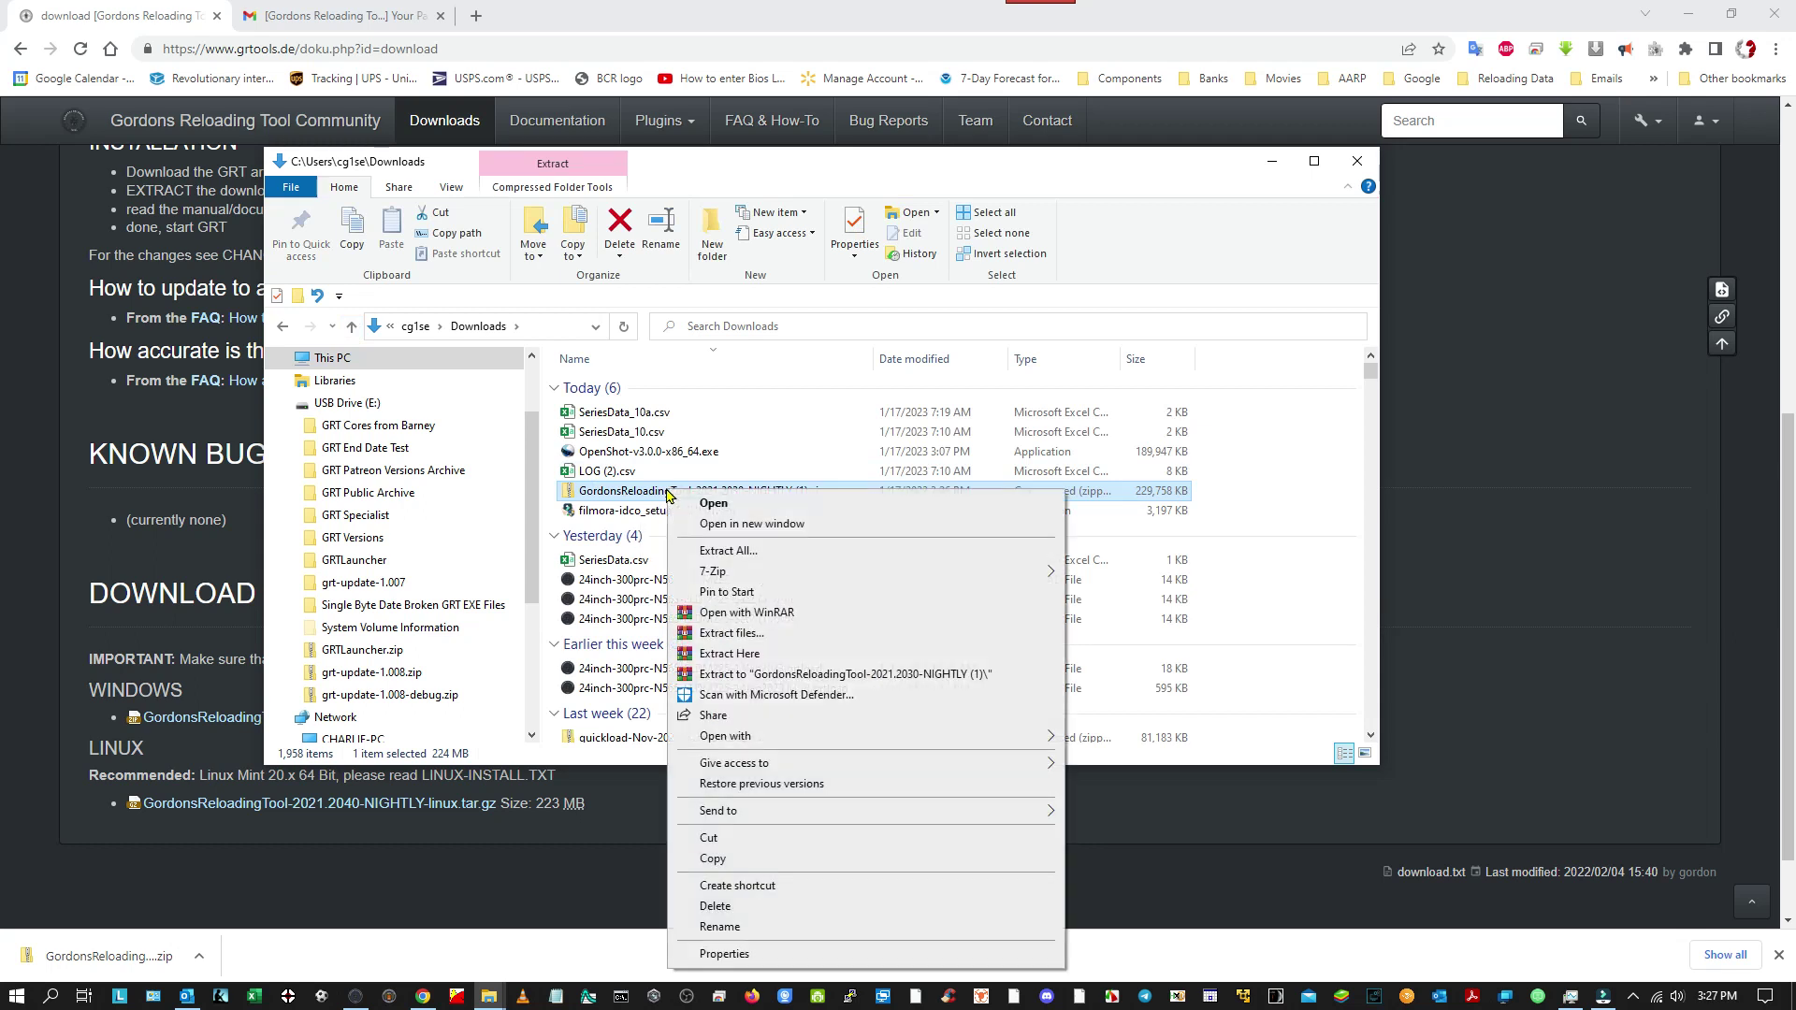
pyautogui.click(726, 552)
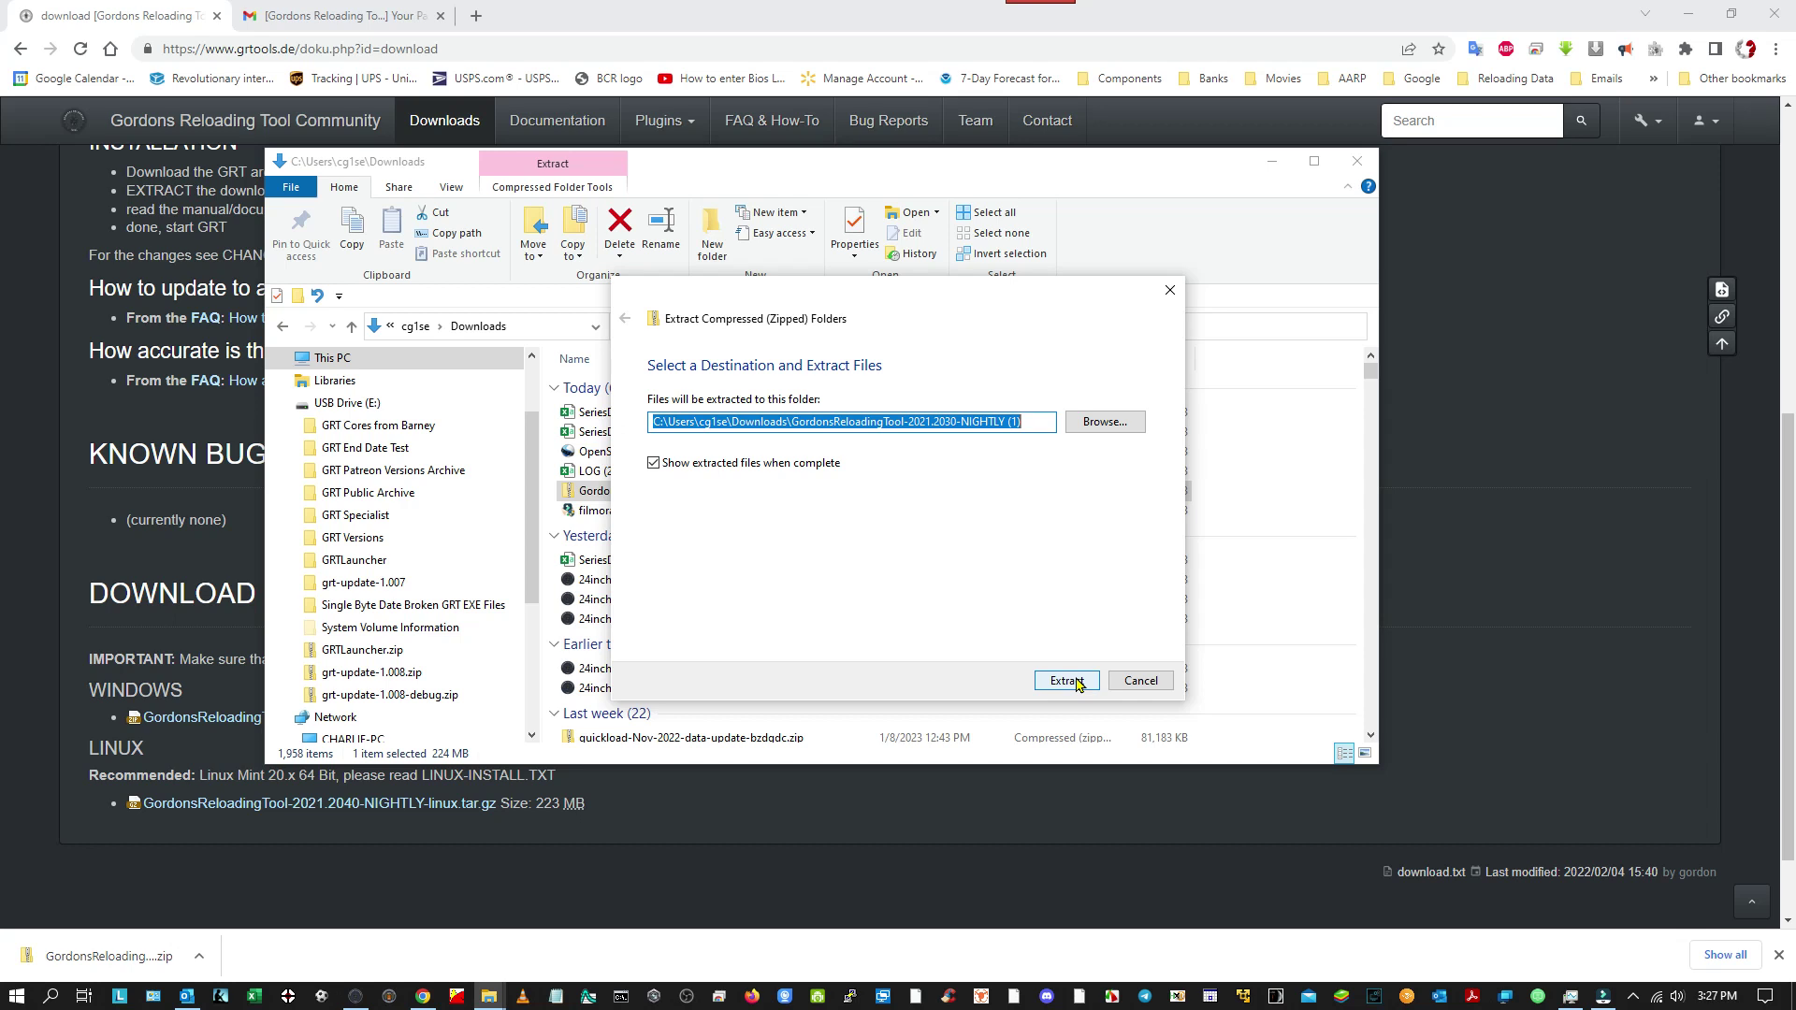
pyautogui.click(1066, 681)
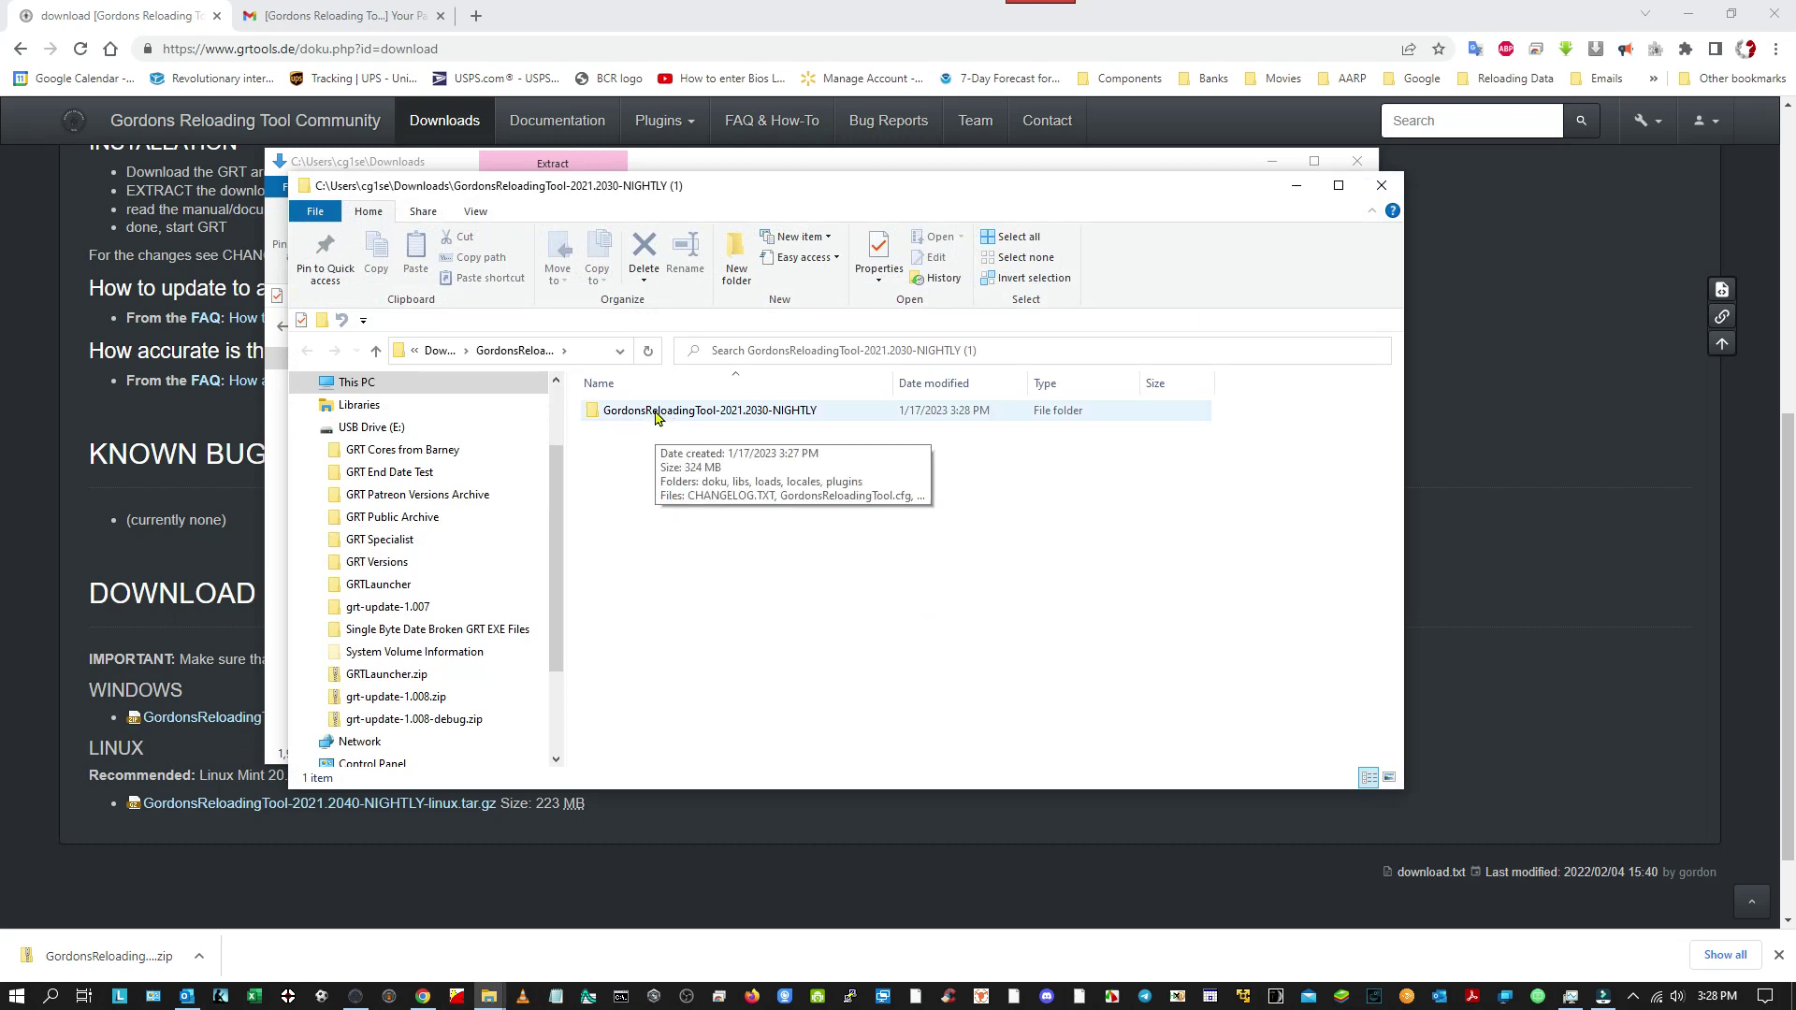
pyautogui.click(379, 356)
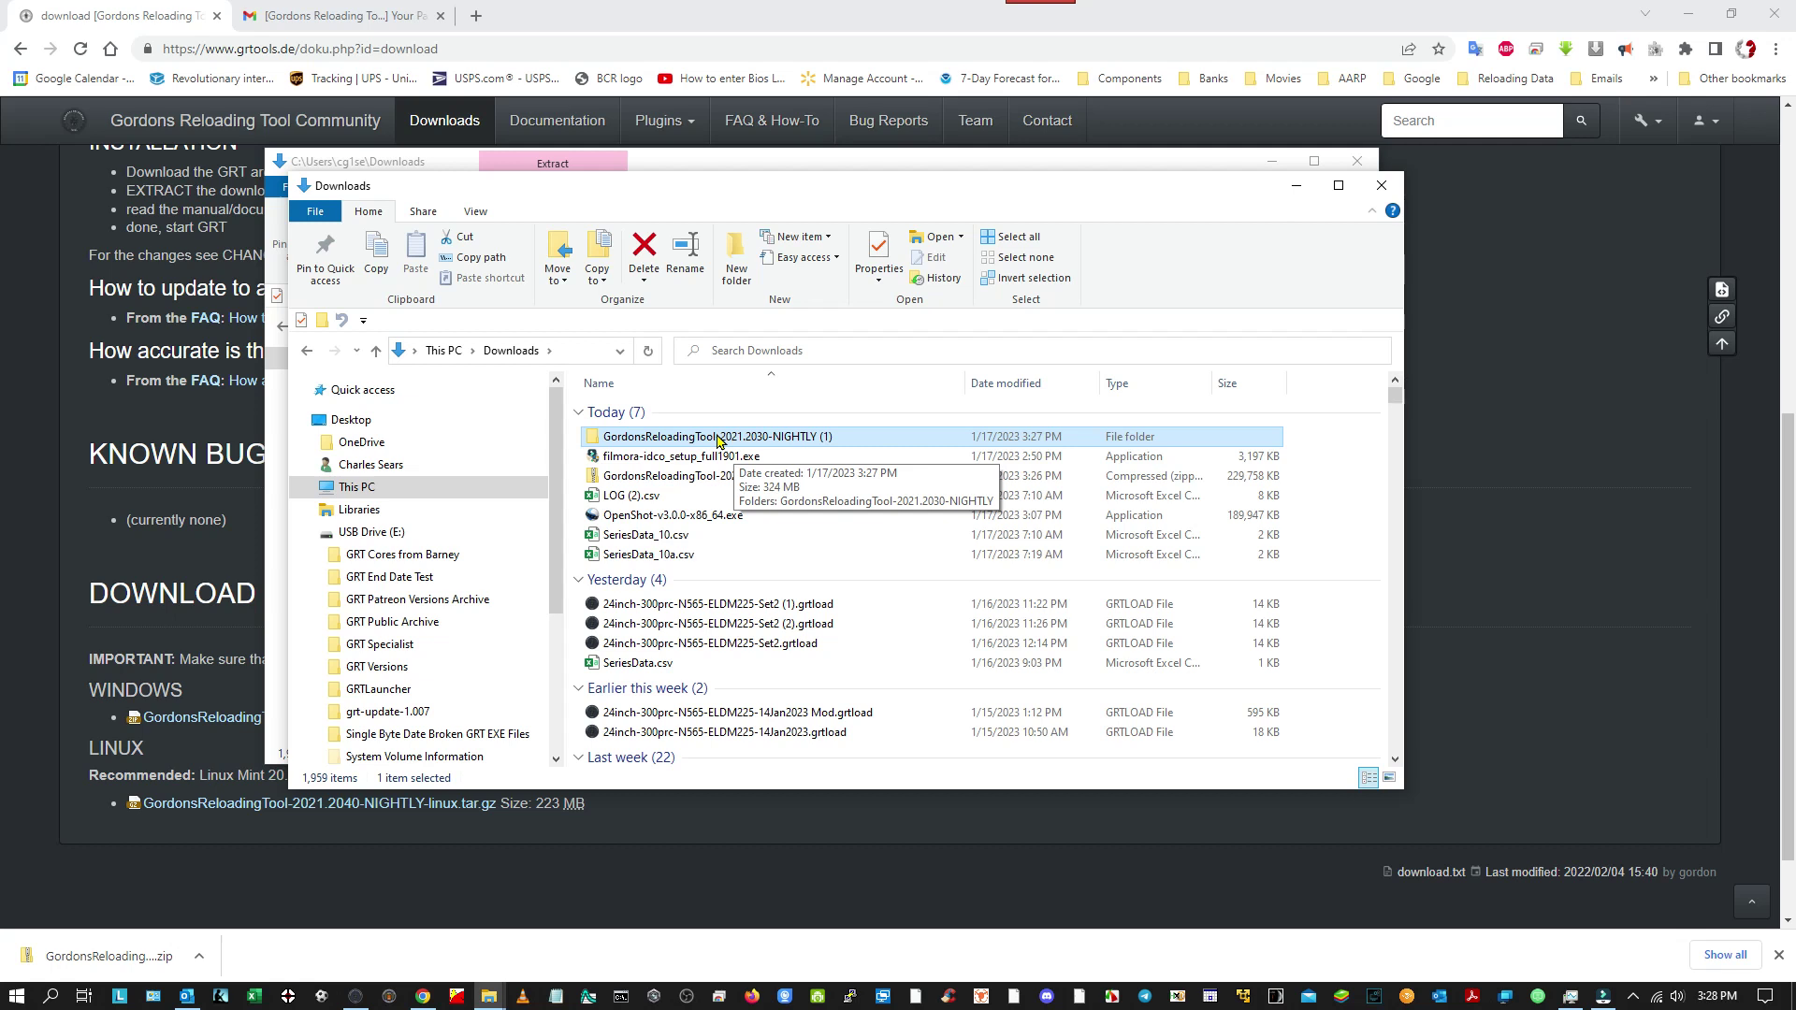
# Open the extracted NIGHTLY (1) folder and rename its inner program folder to GRTTest.
pyautogui.doubleClick(717, 437)
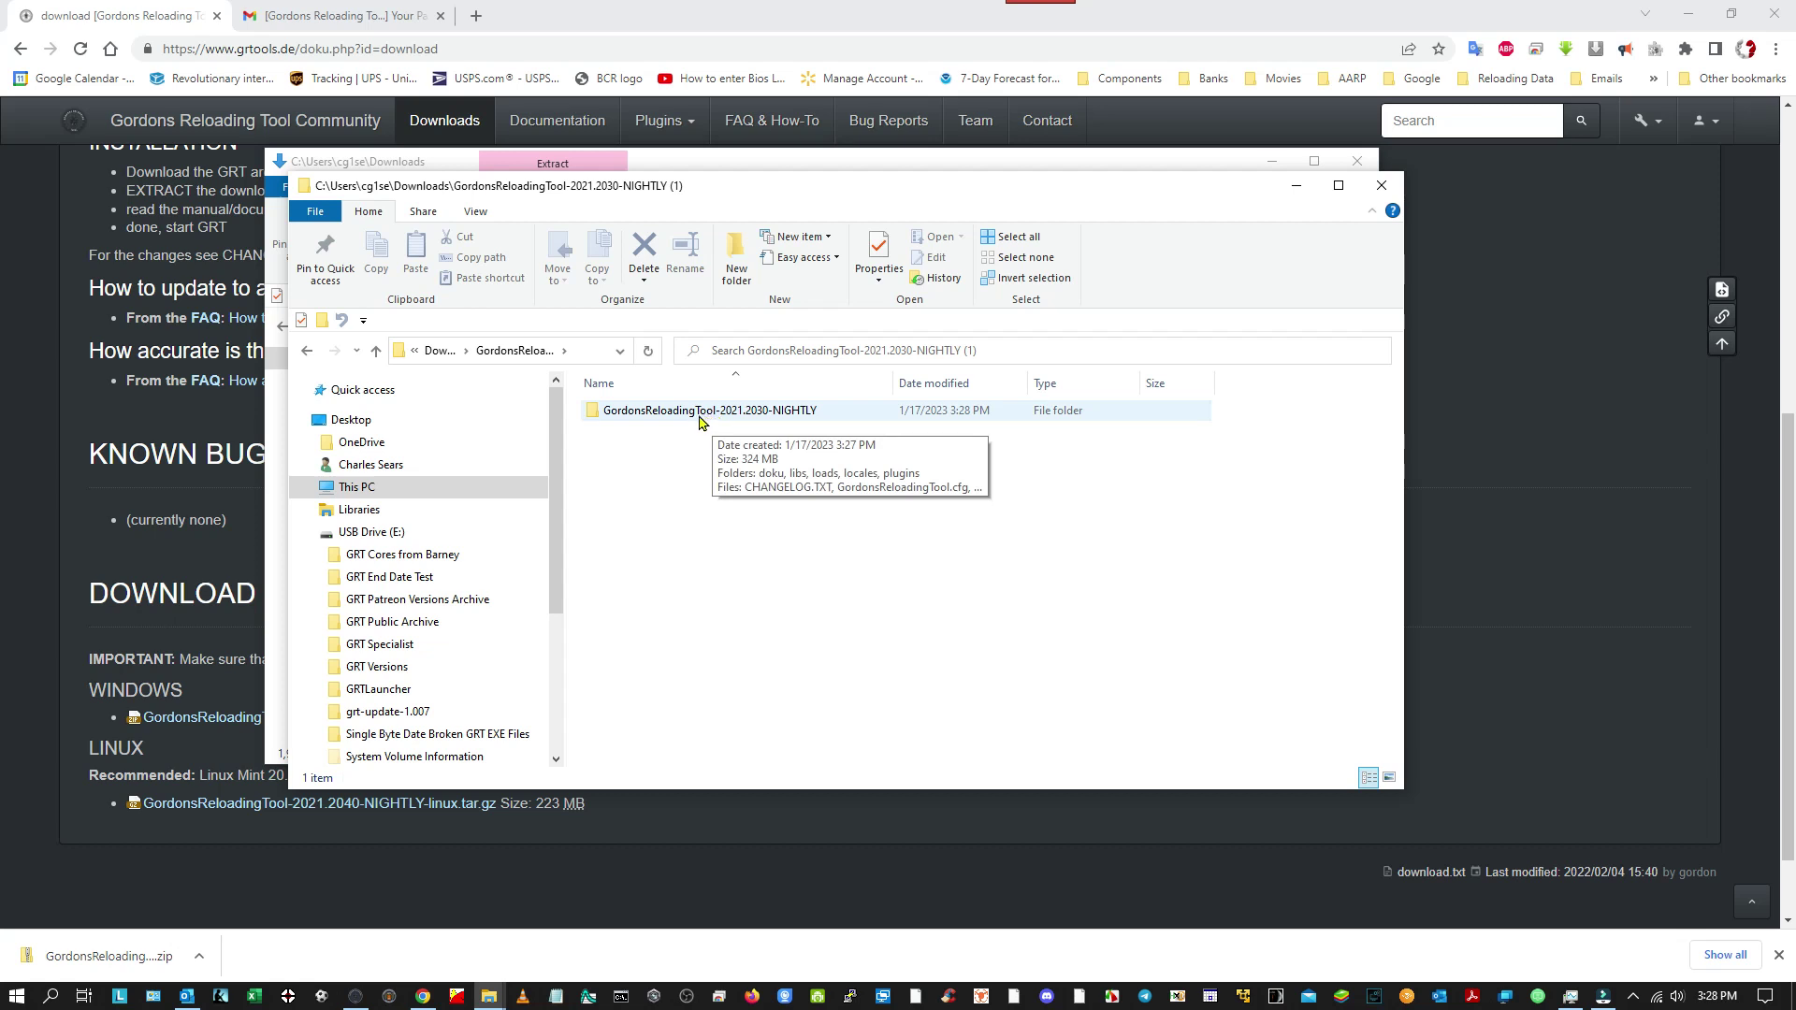
pyautogui.rightClick(700, 415)
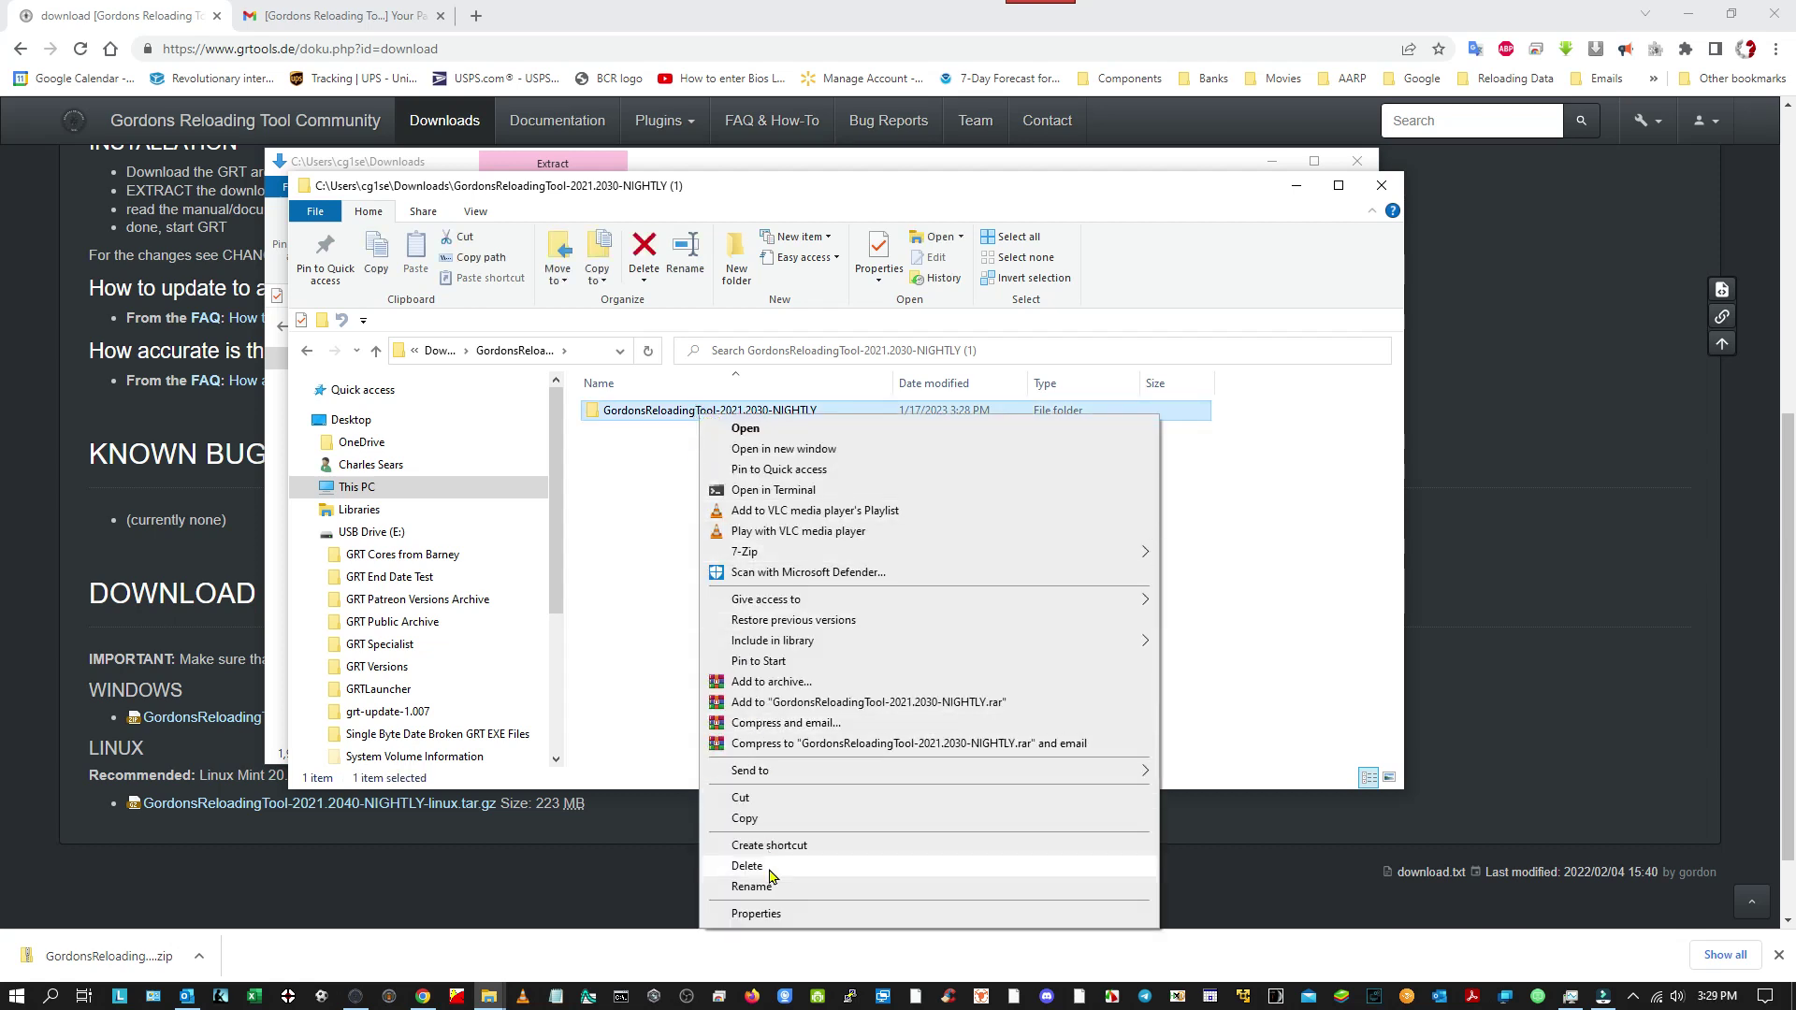
pyautogui.click(772, 889)
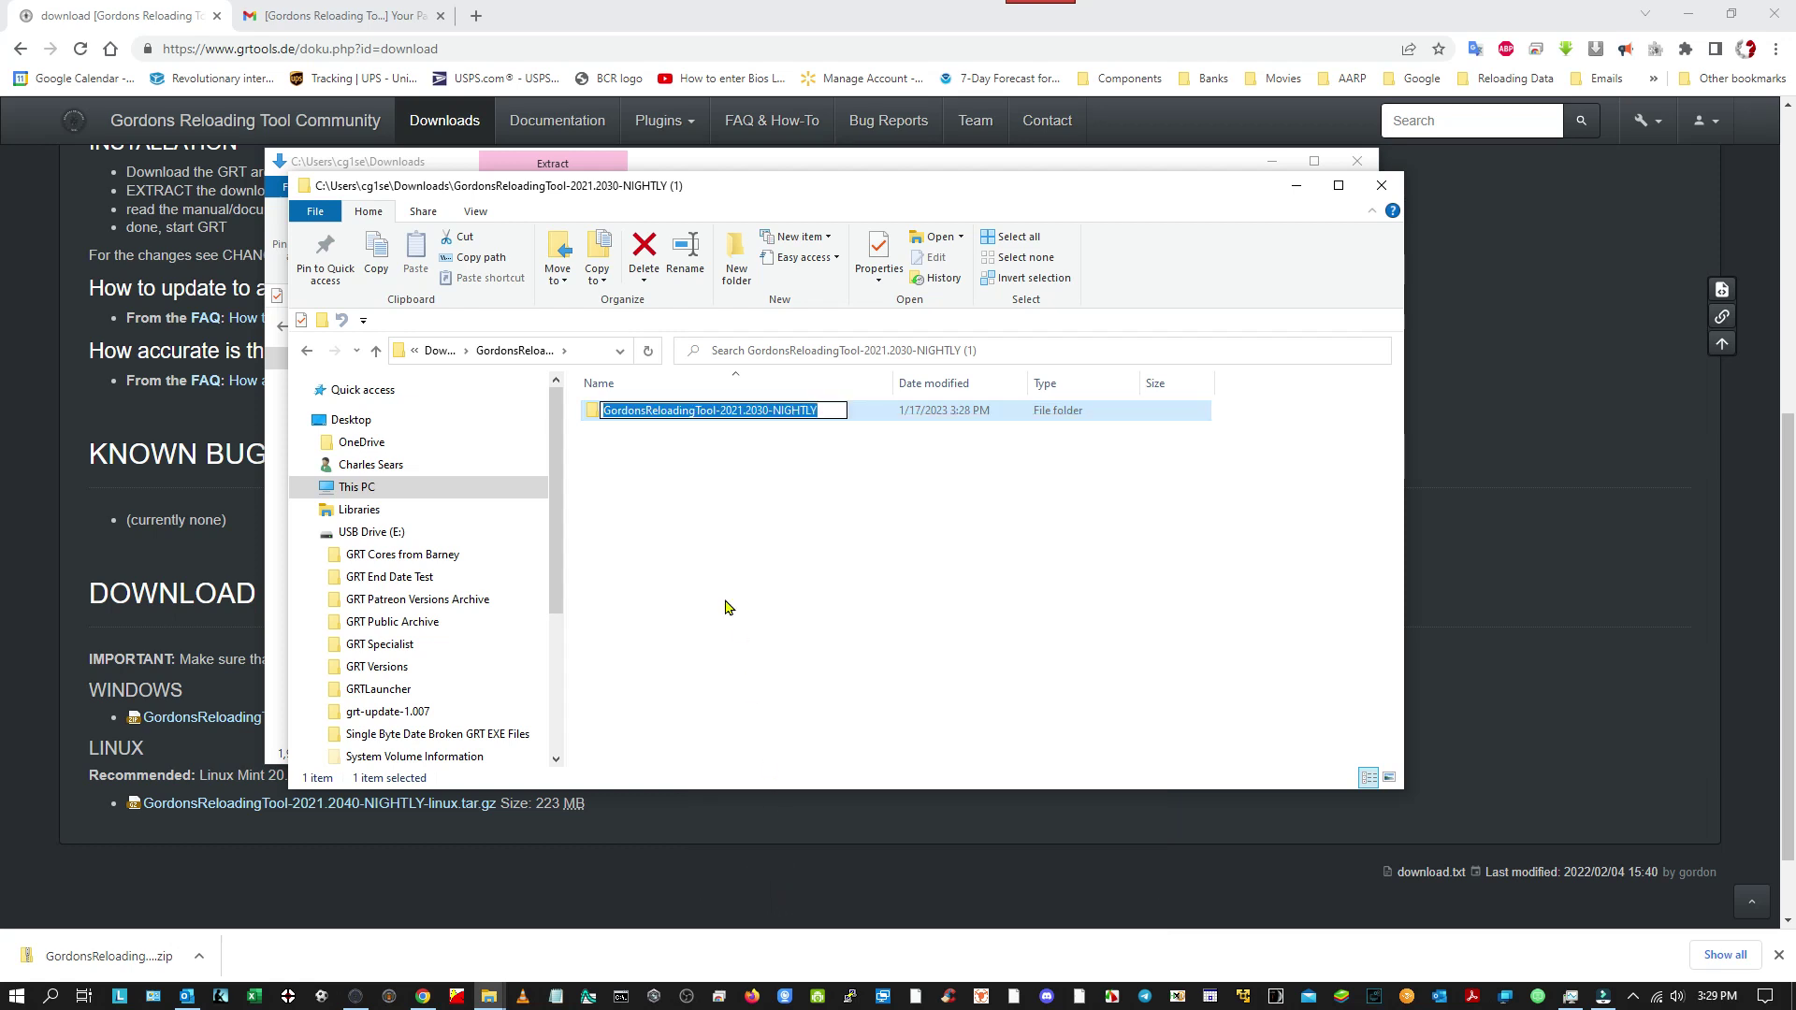
pyautogui.write('GRT')
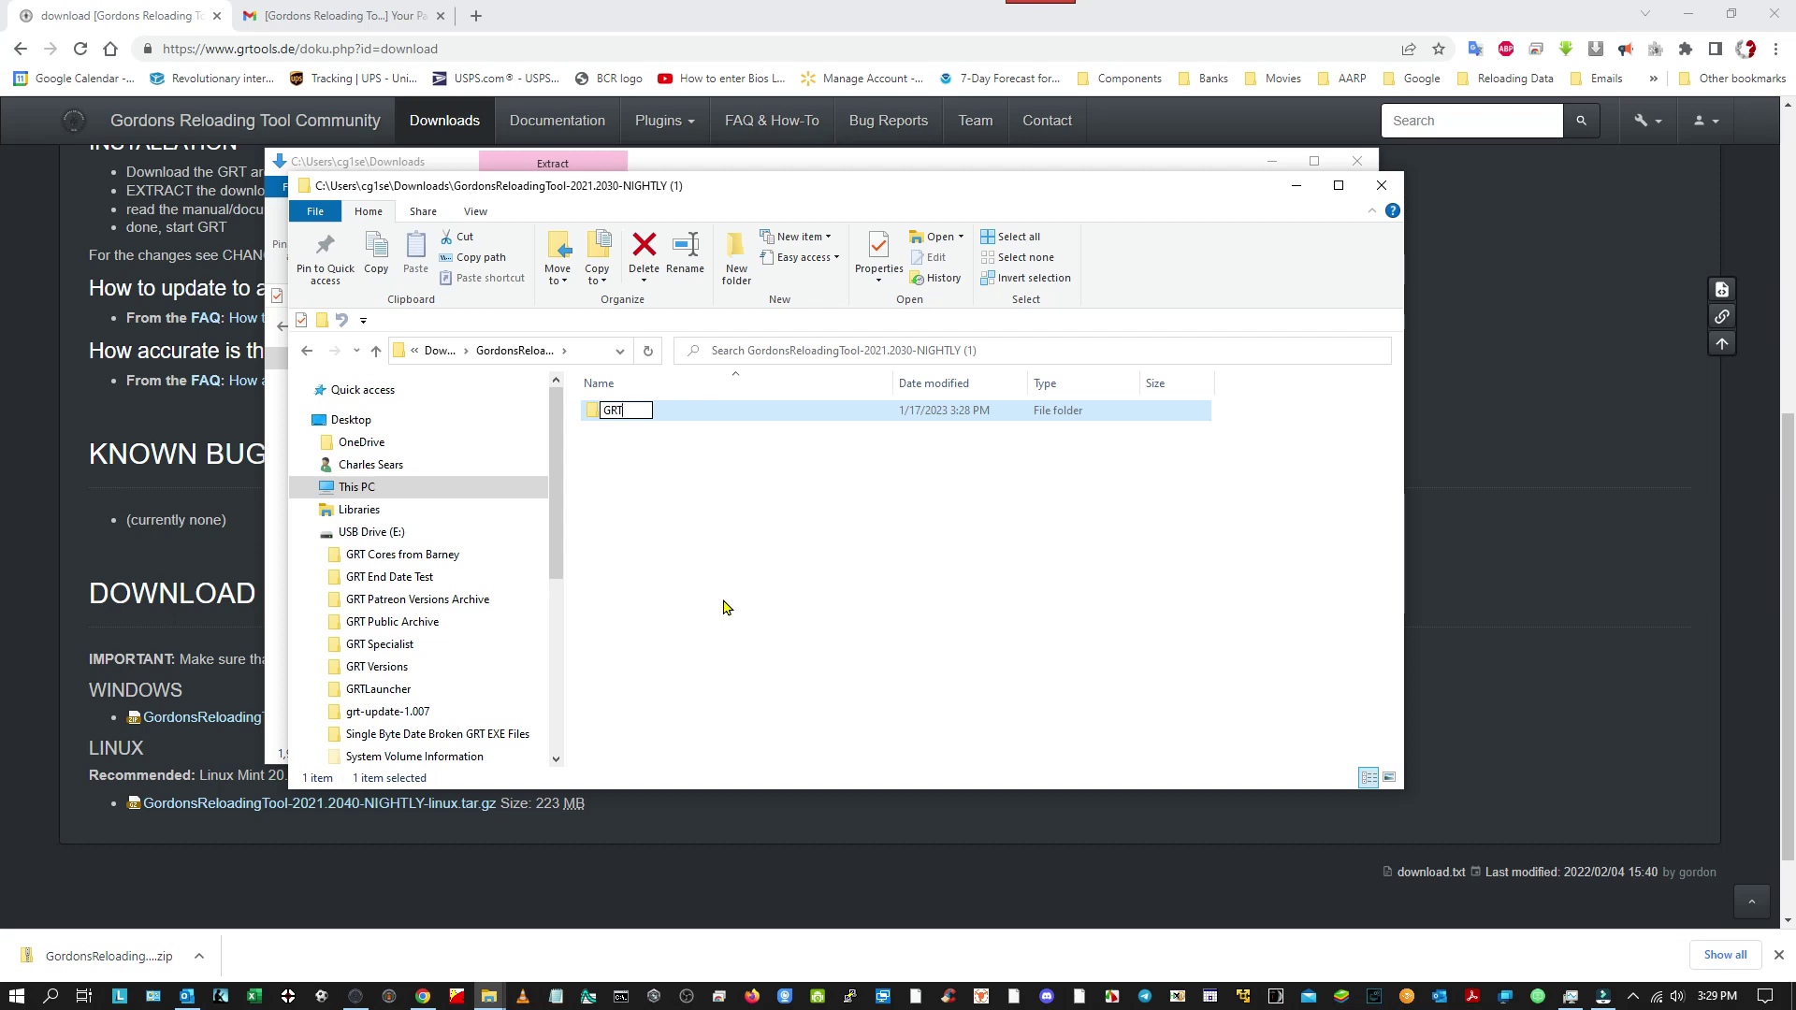
pyautogui.write('Test')
pyautogui.press('Return')
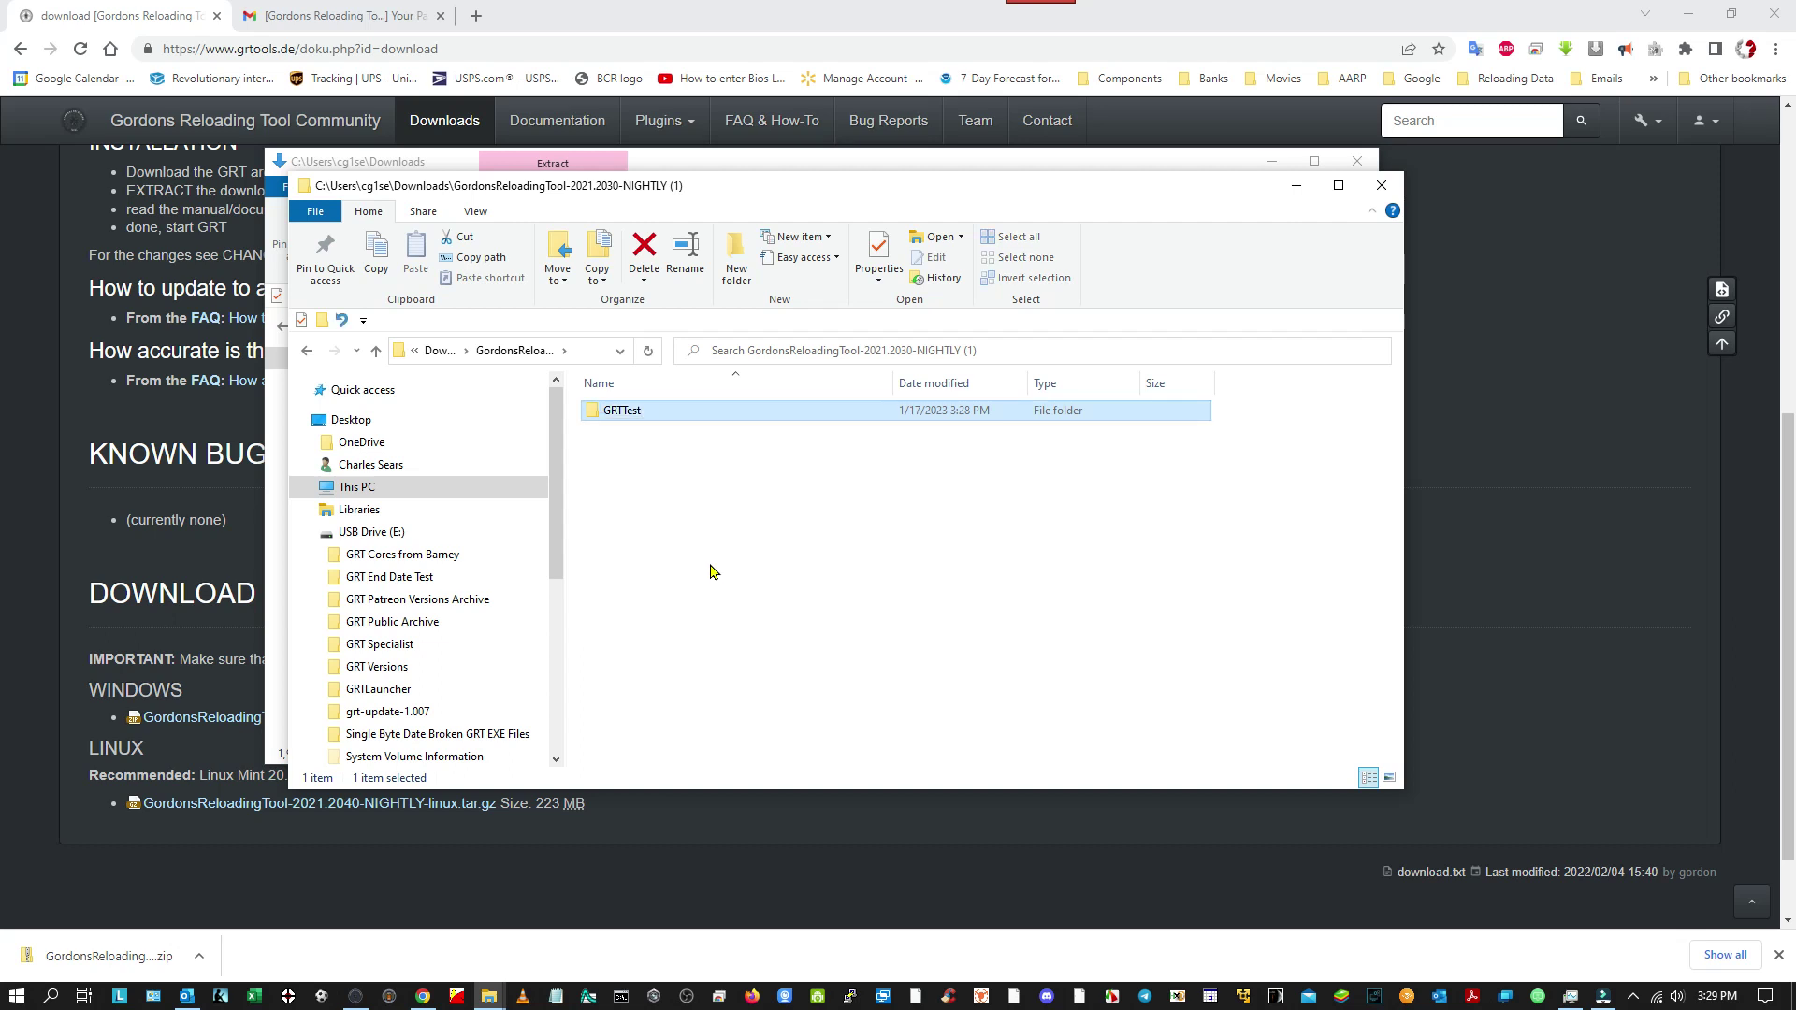
pyautogui.rightClick(635, 415)
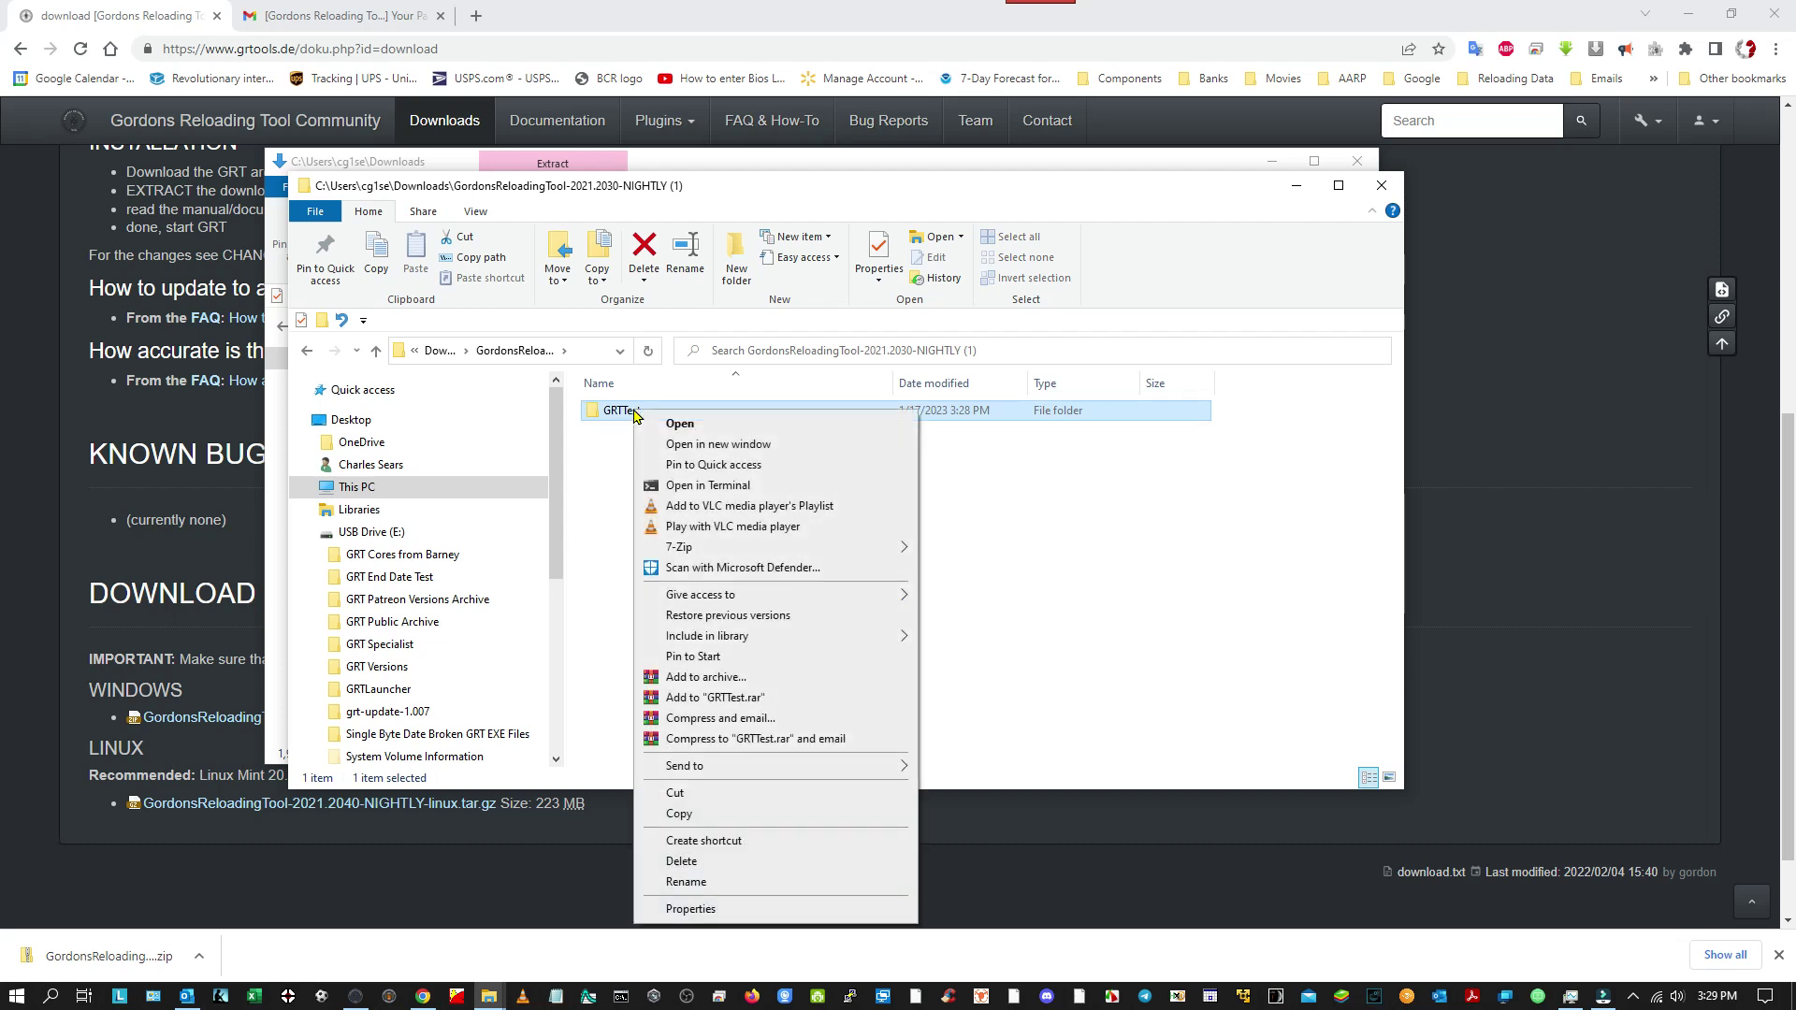
# Copy the GRTTest folder and open the Windows (C:) drive via This PC.
pyautogui.click(679, 812)
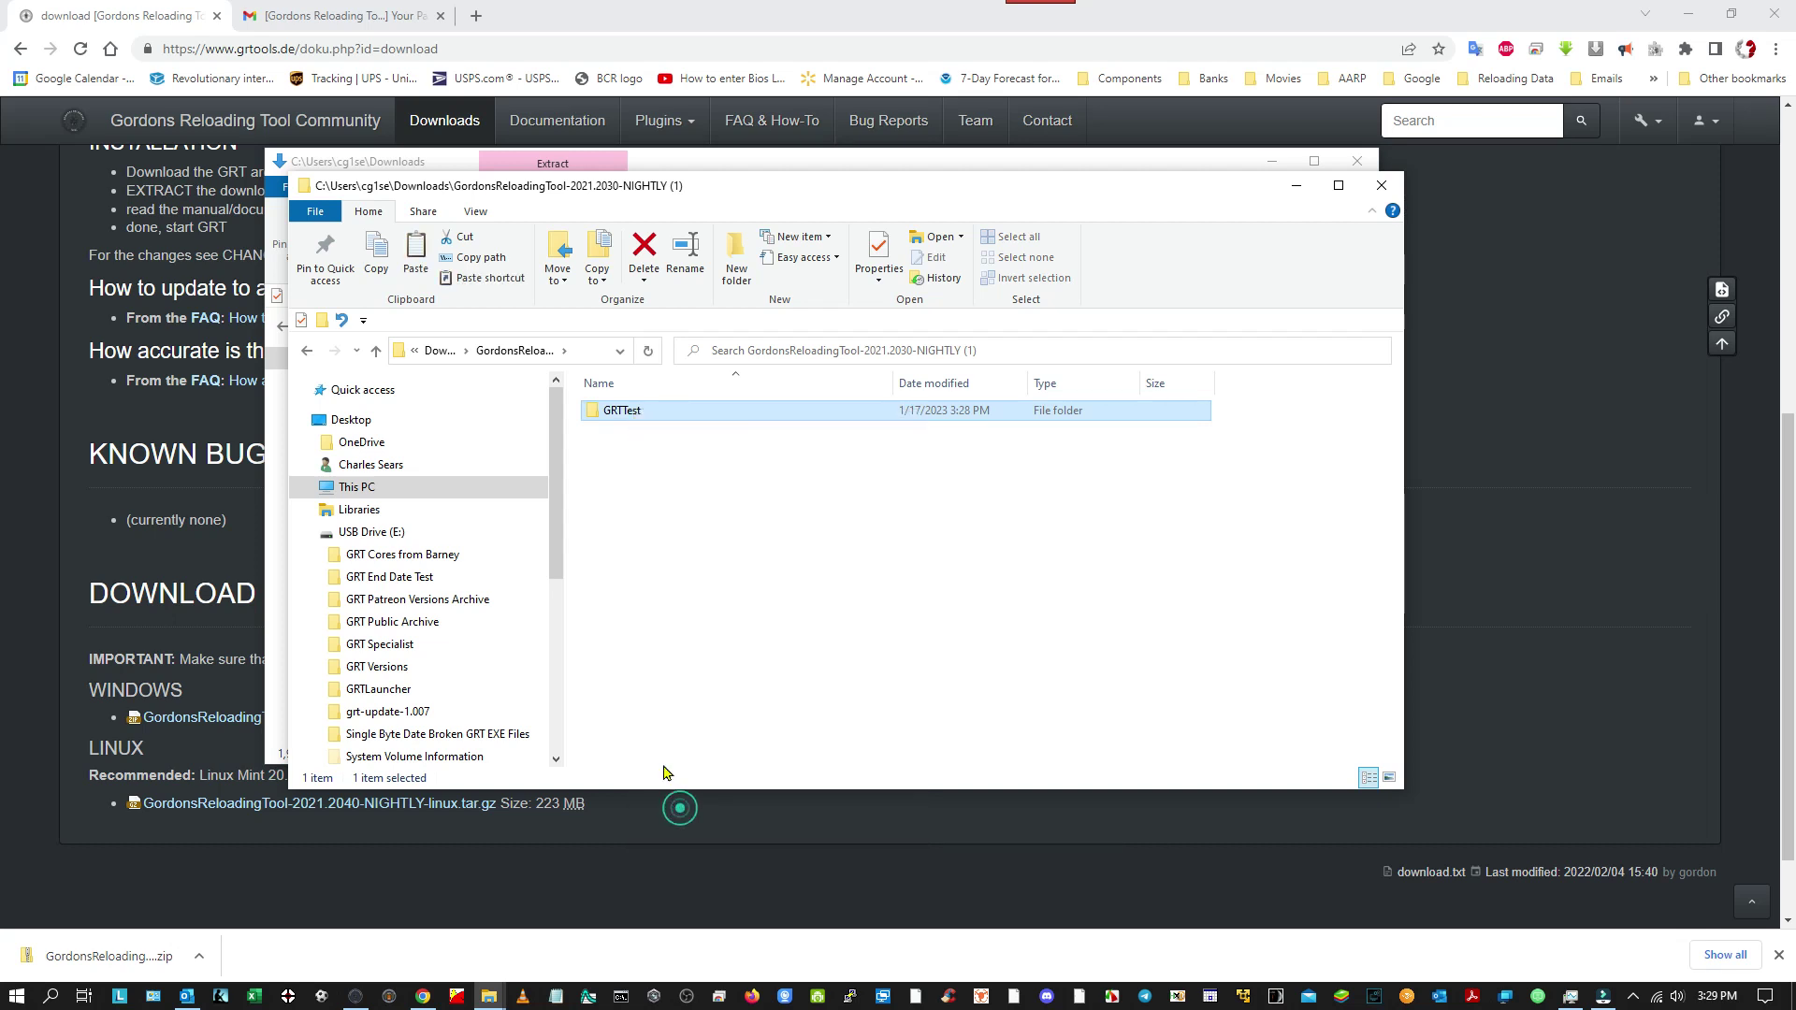
pyautogui.click(379, 495)
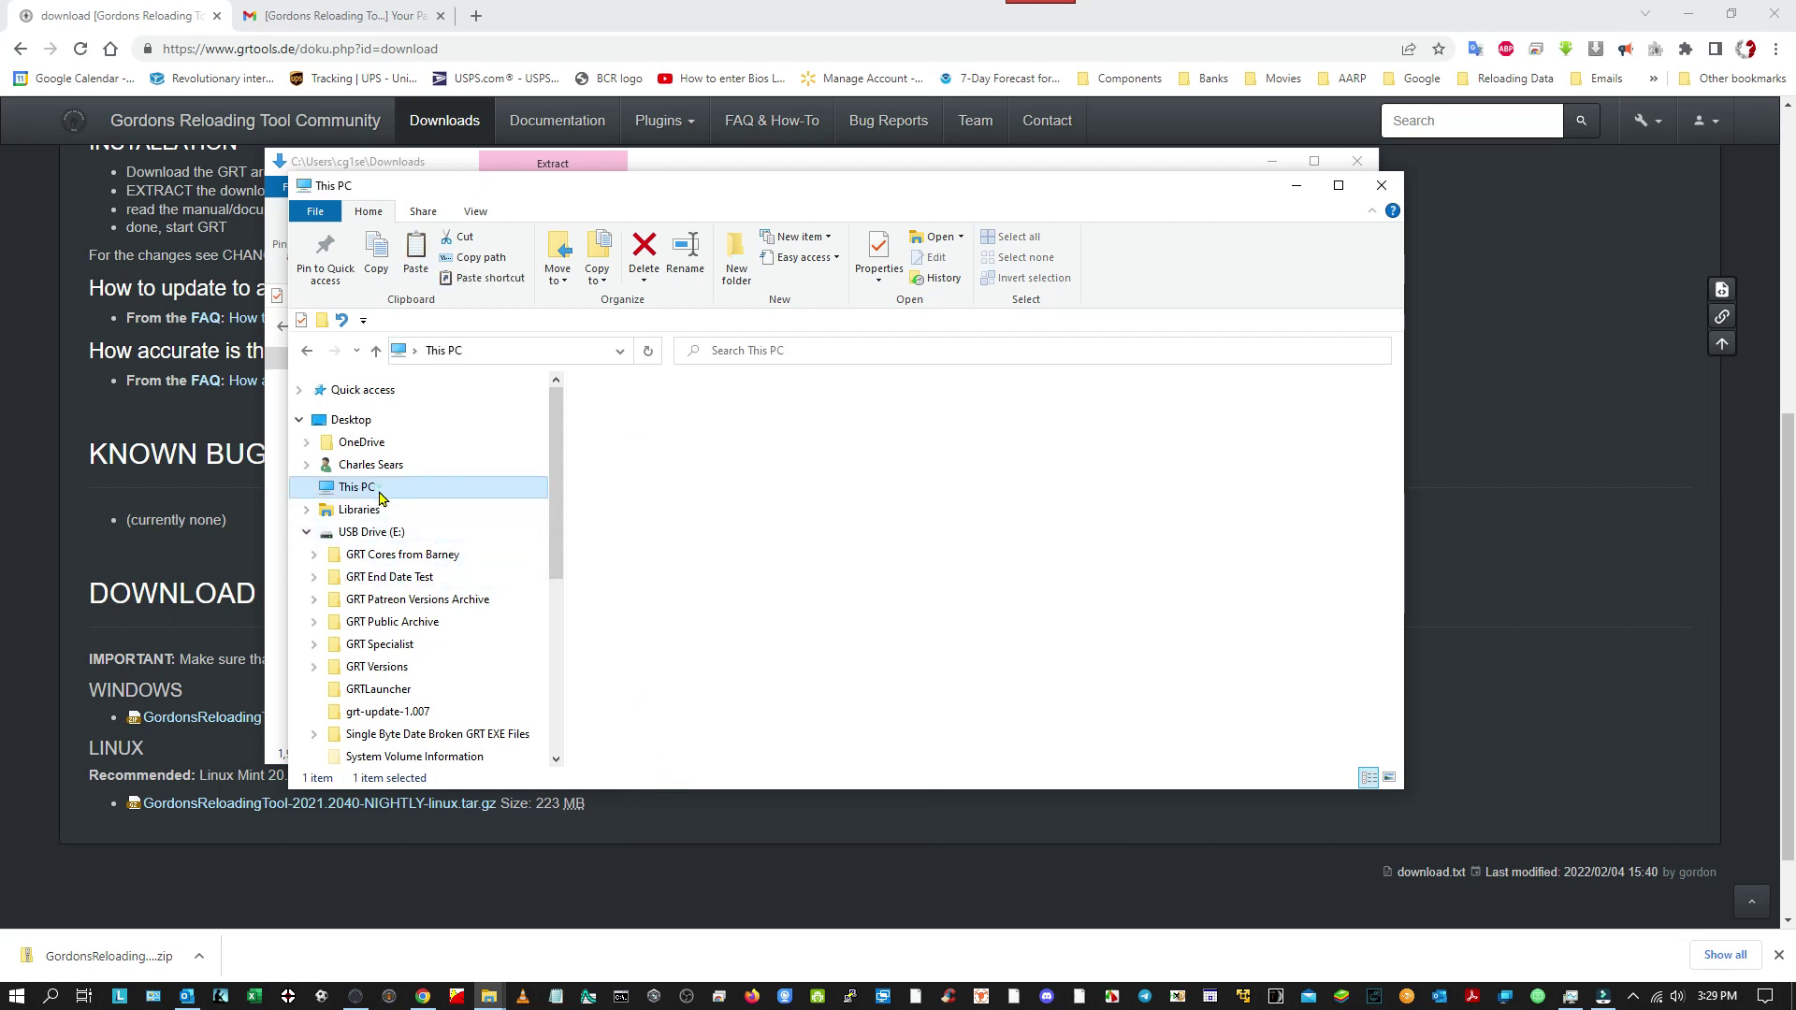
pyautogui.scroll(-2, 893, 619)
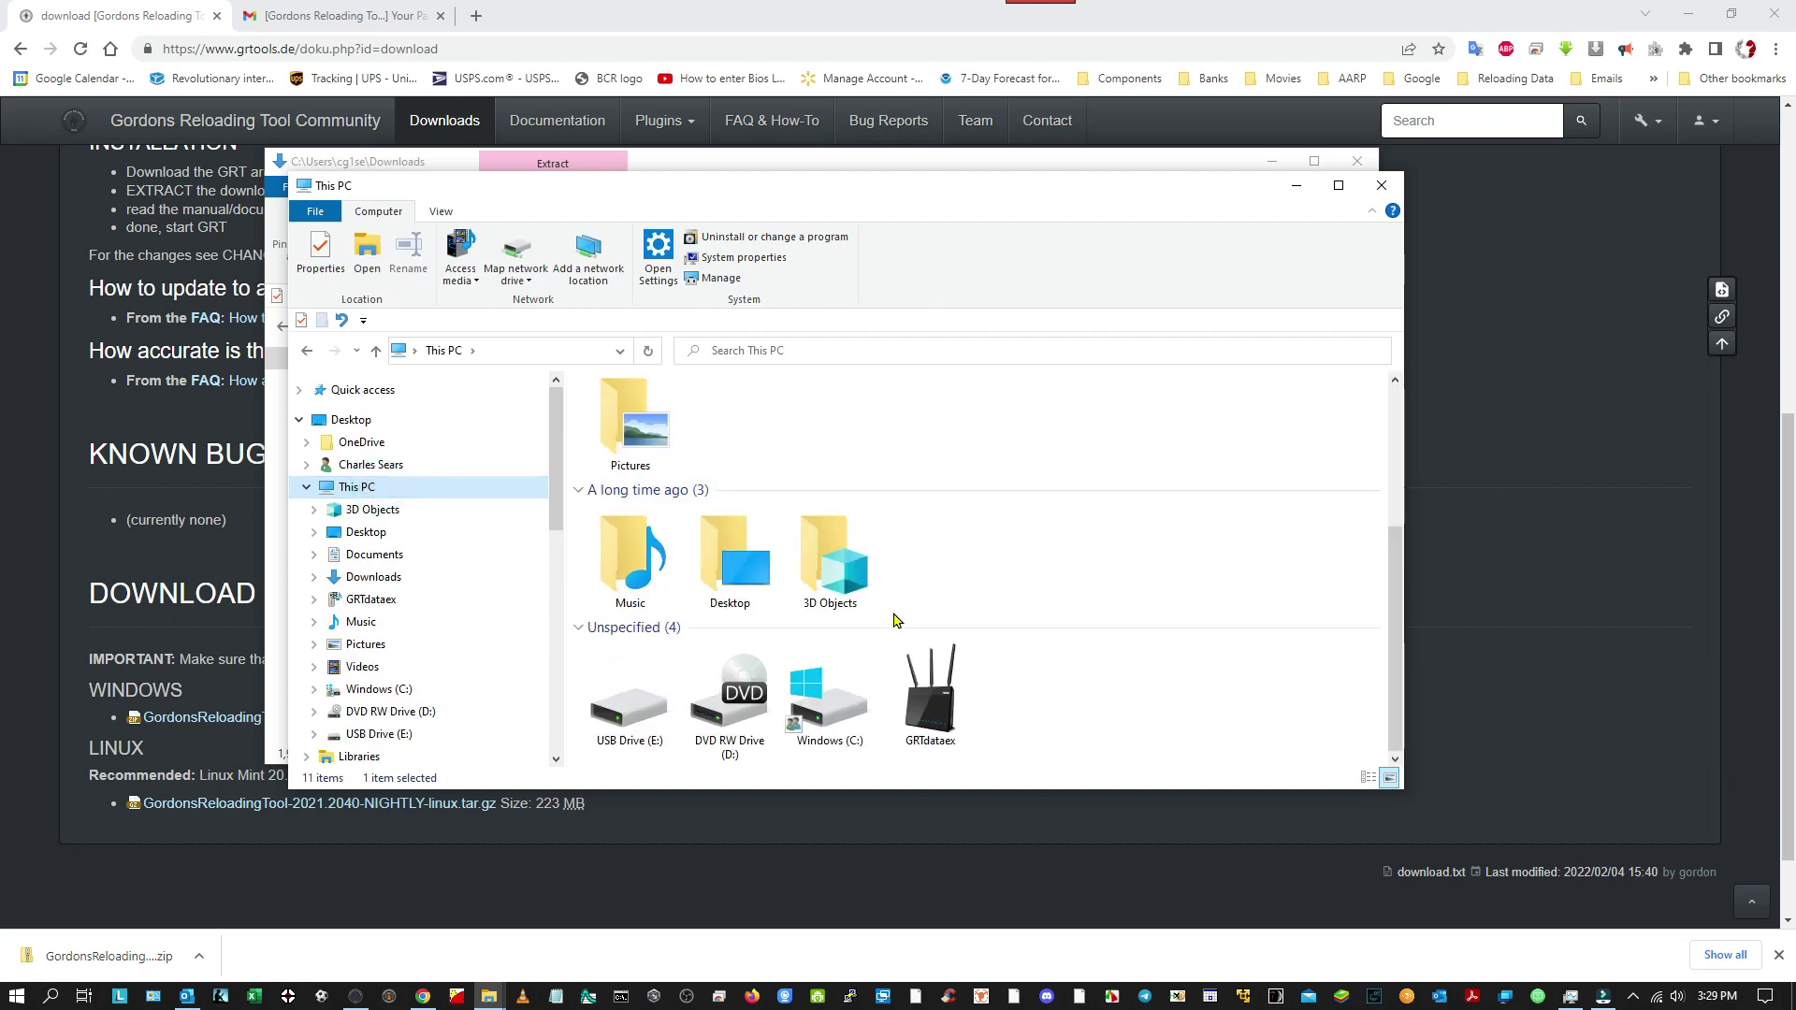
pyautogui.scroll(1, 896, 622)
pyautogui.scroll(-1, 896, 621)
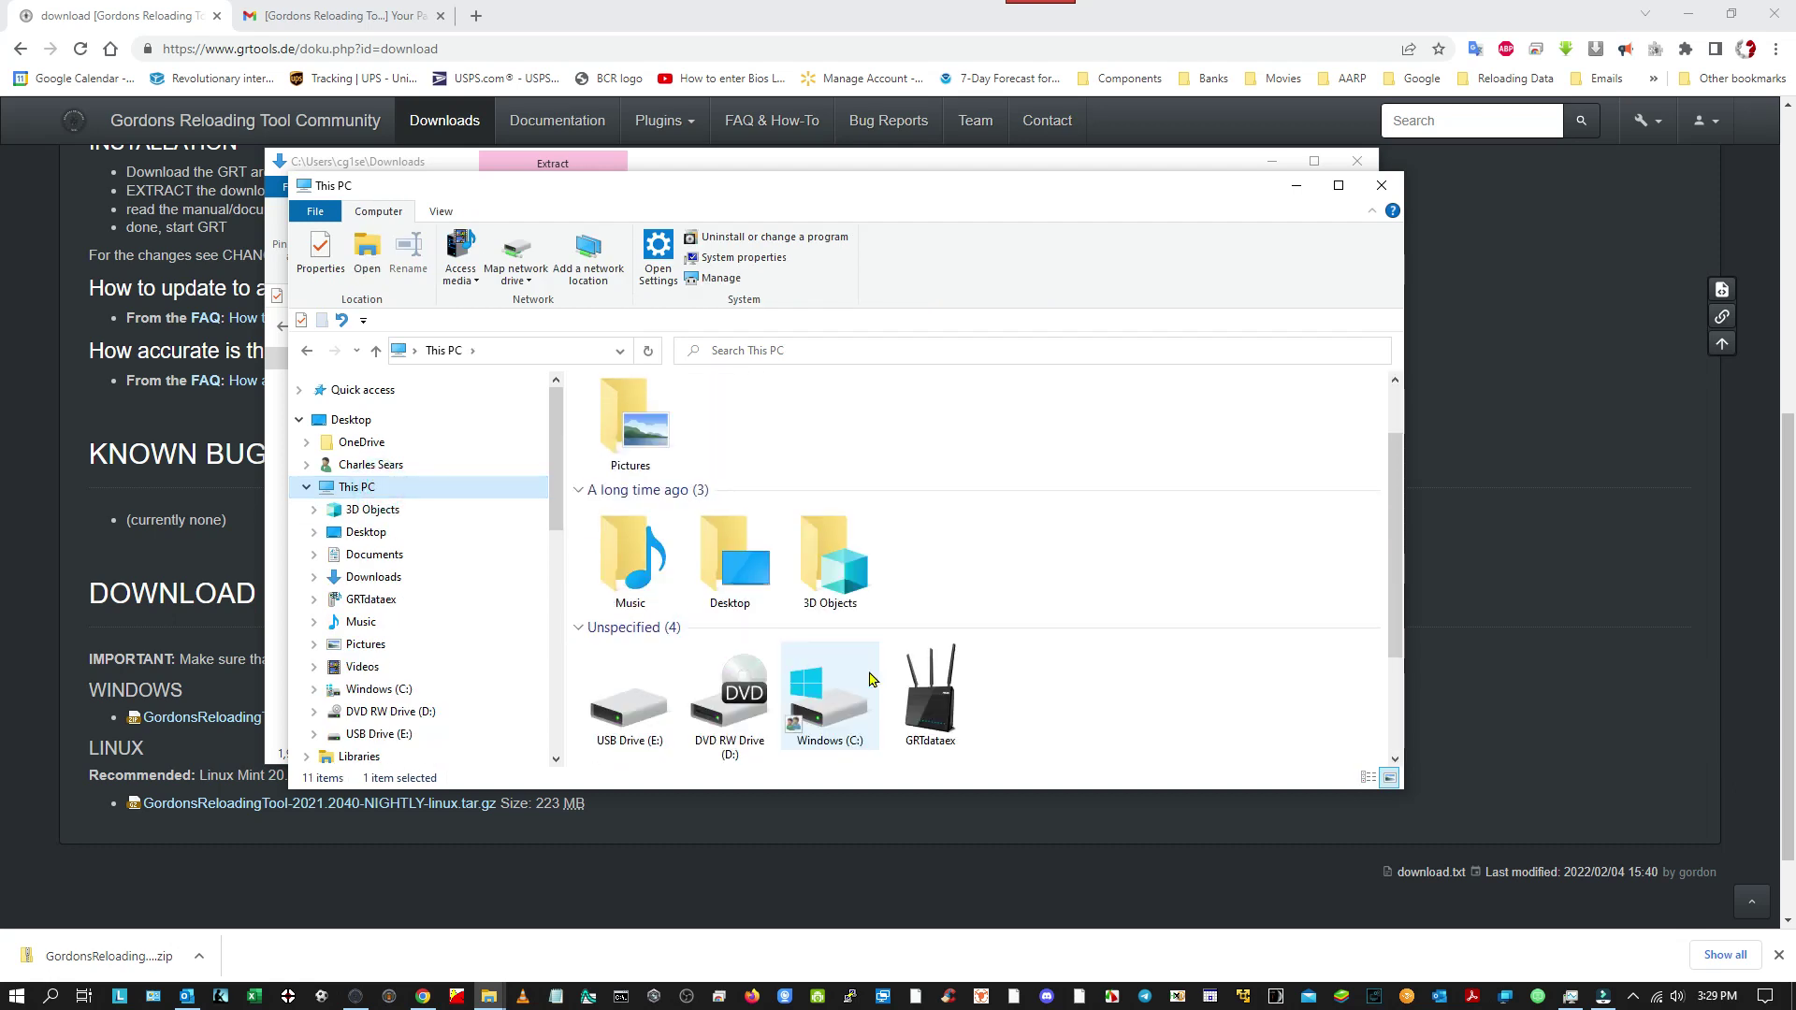
pyautogui.doubleClick(834, 716)
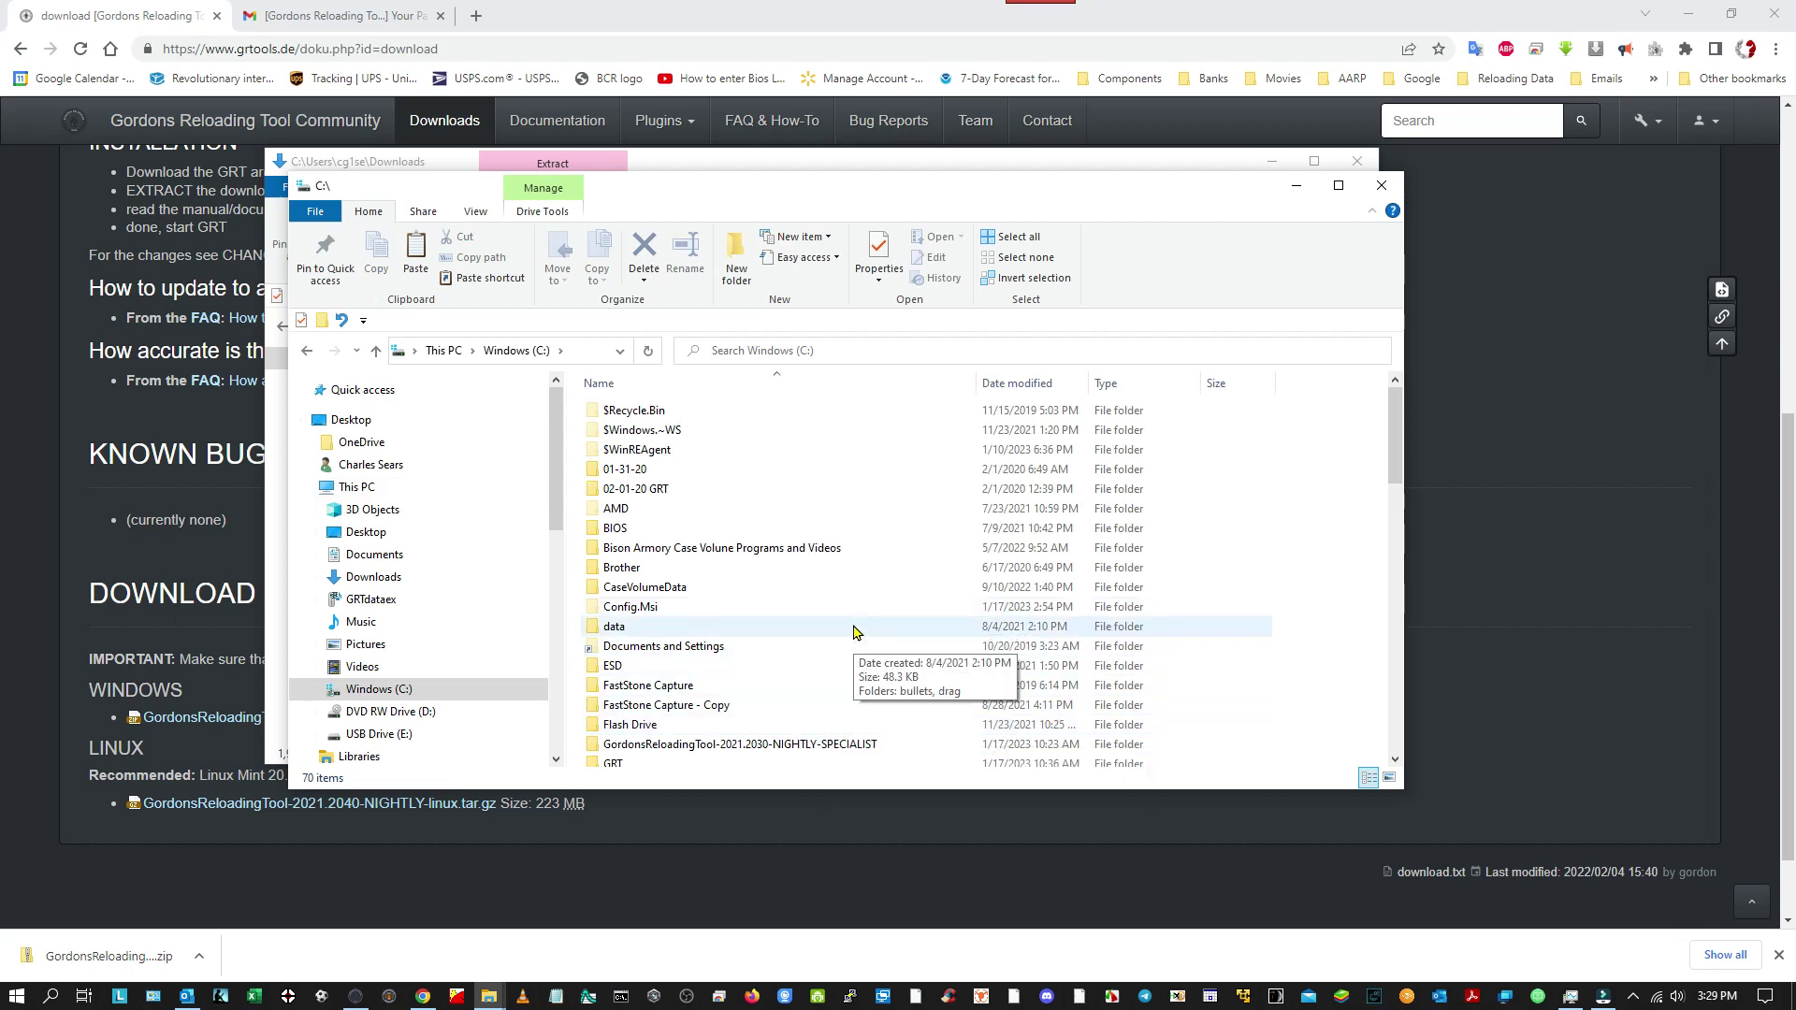
# Paste GRTTest into the root of C: and open the pasted folder.
pyautogui.scroll(-2, 854, 631)
pyautogui.scroll(-15, 853, 632)
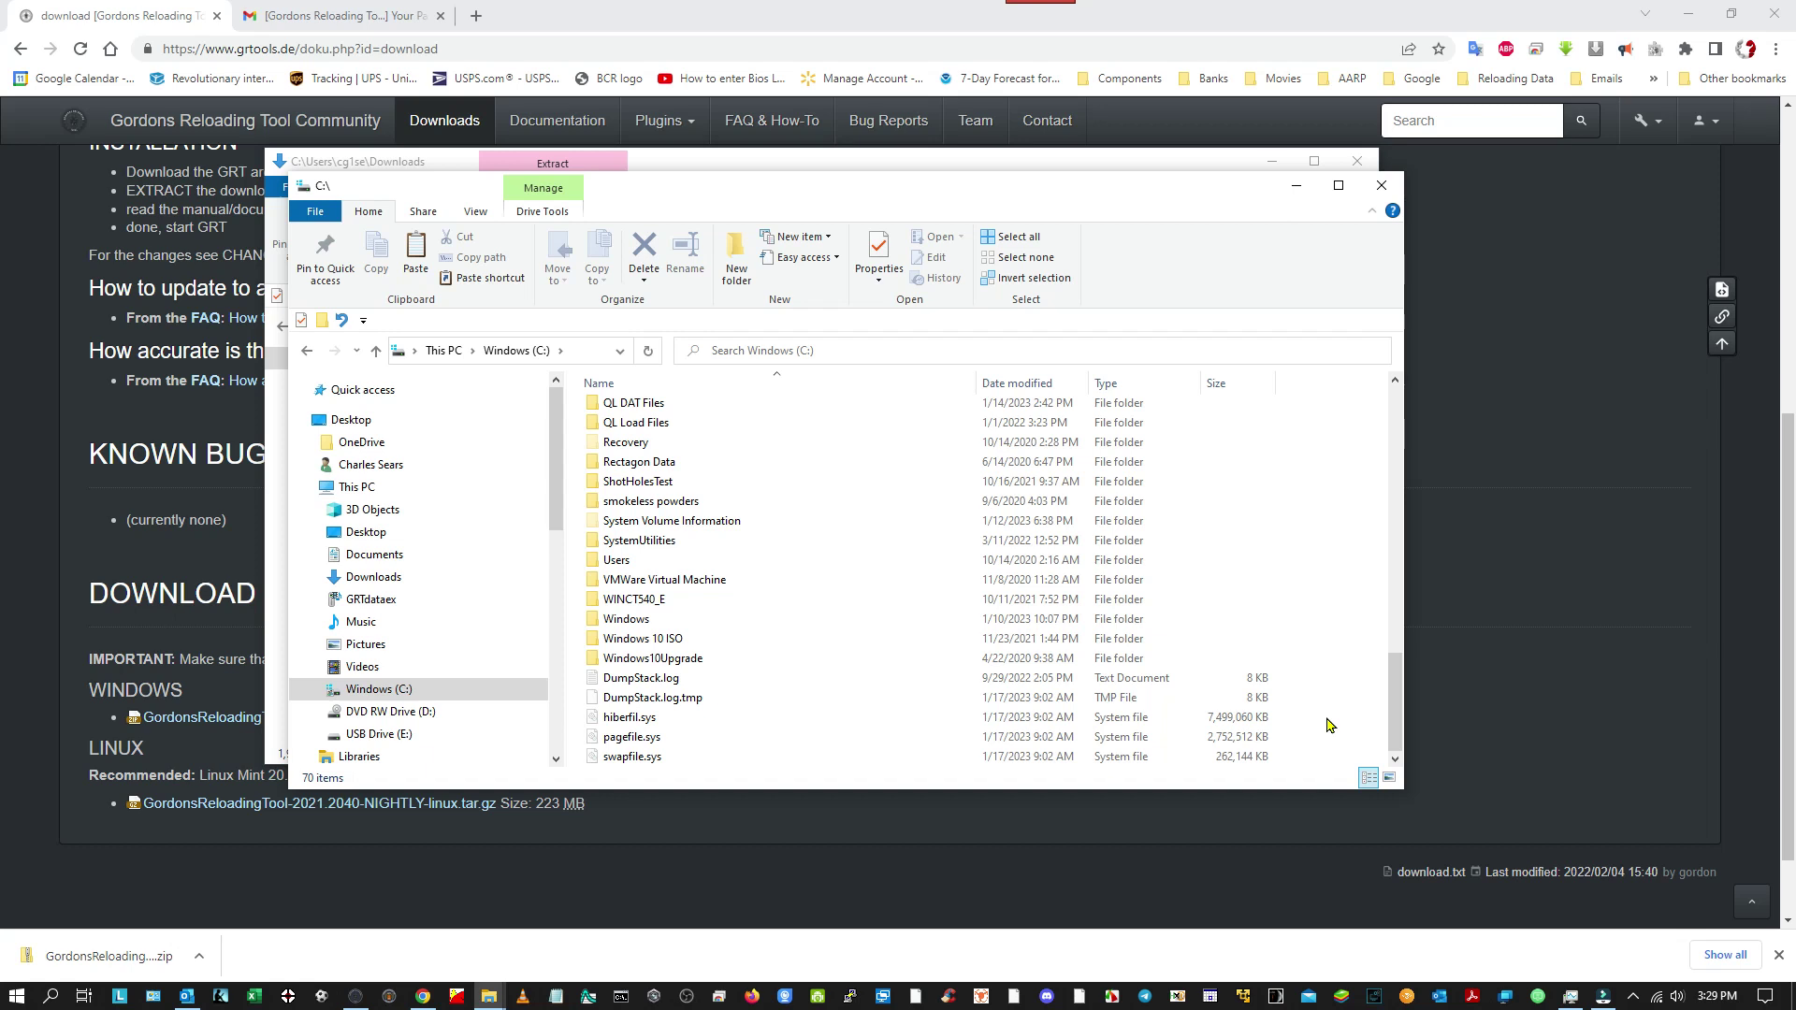
pyautogui.rightClick(1330, 725)
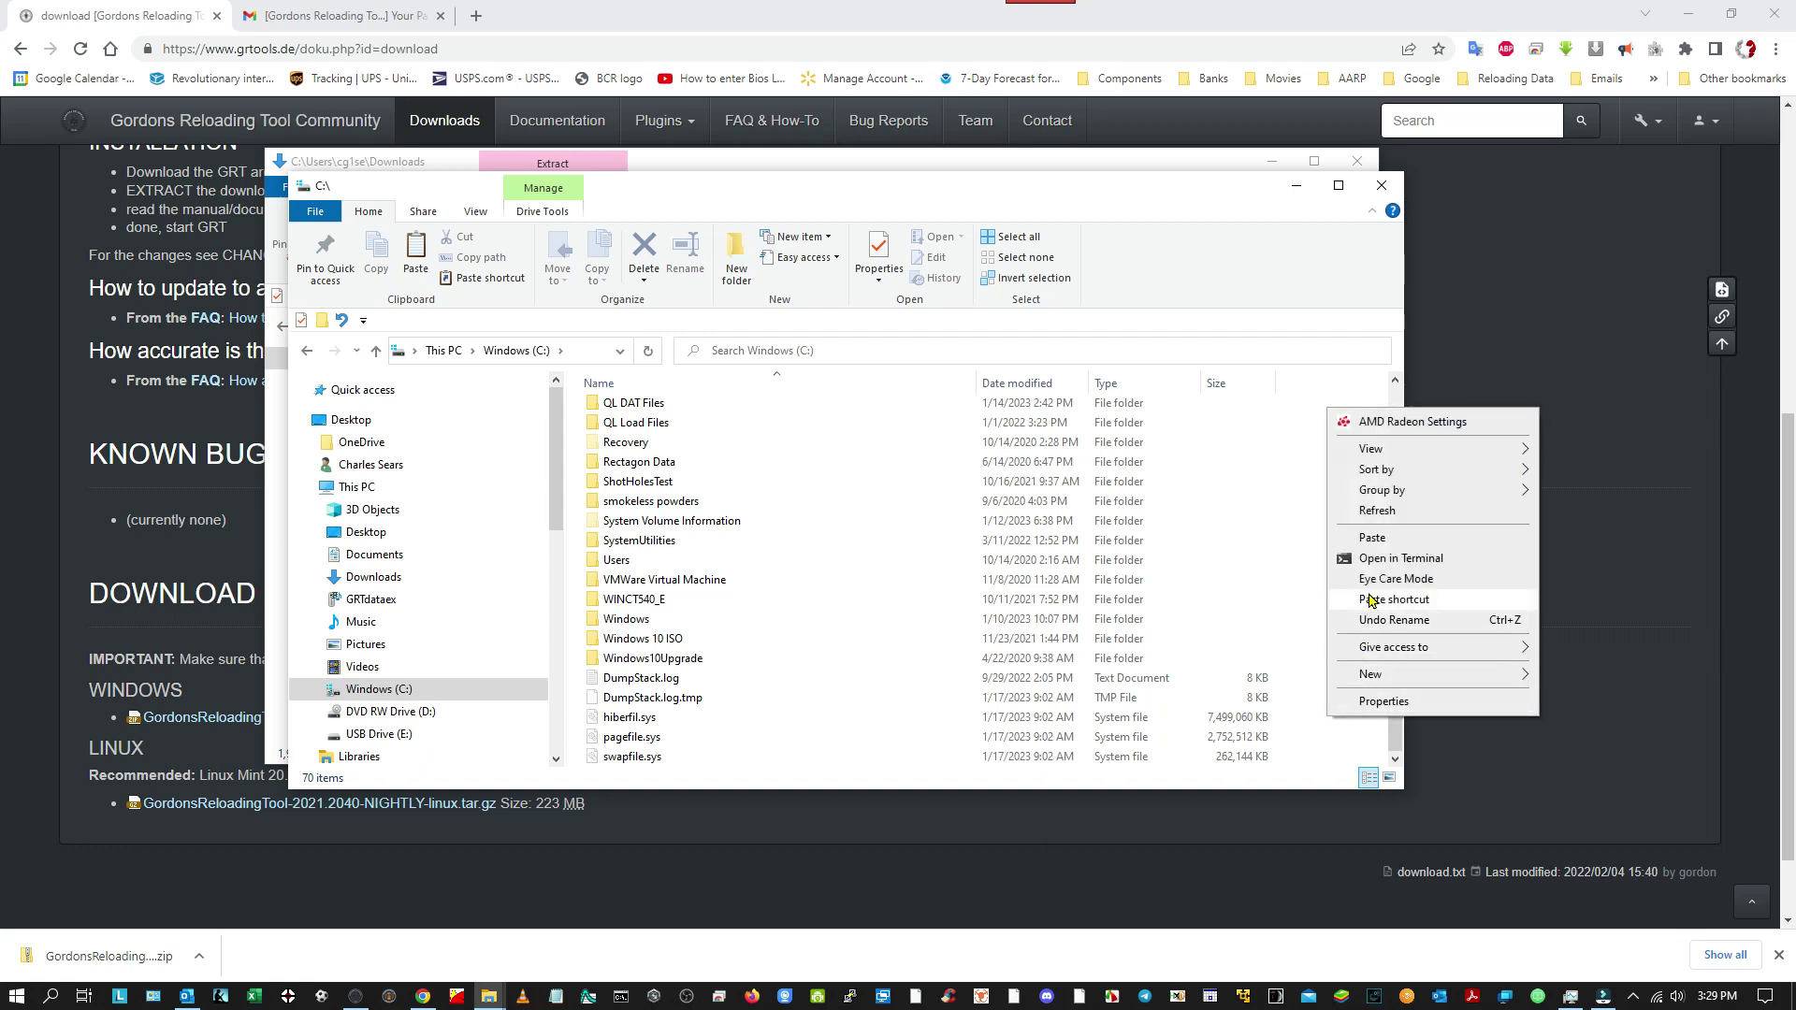
pyautogui.click(1383, 540)
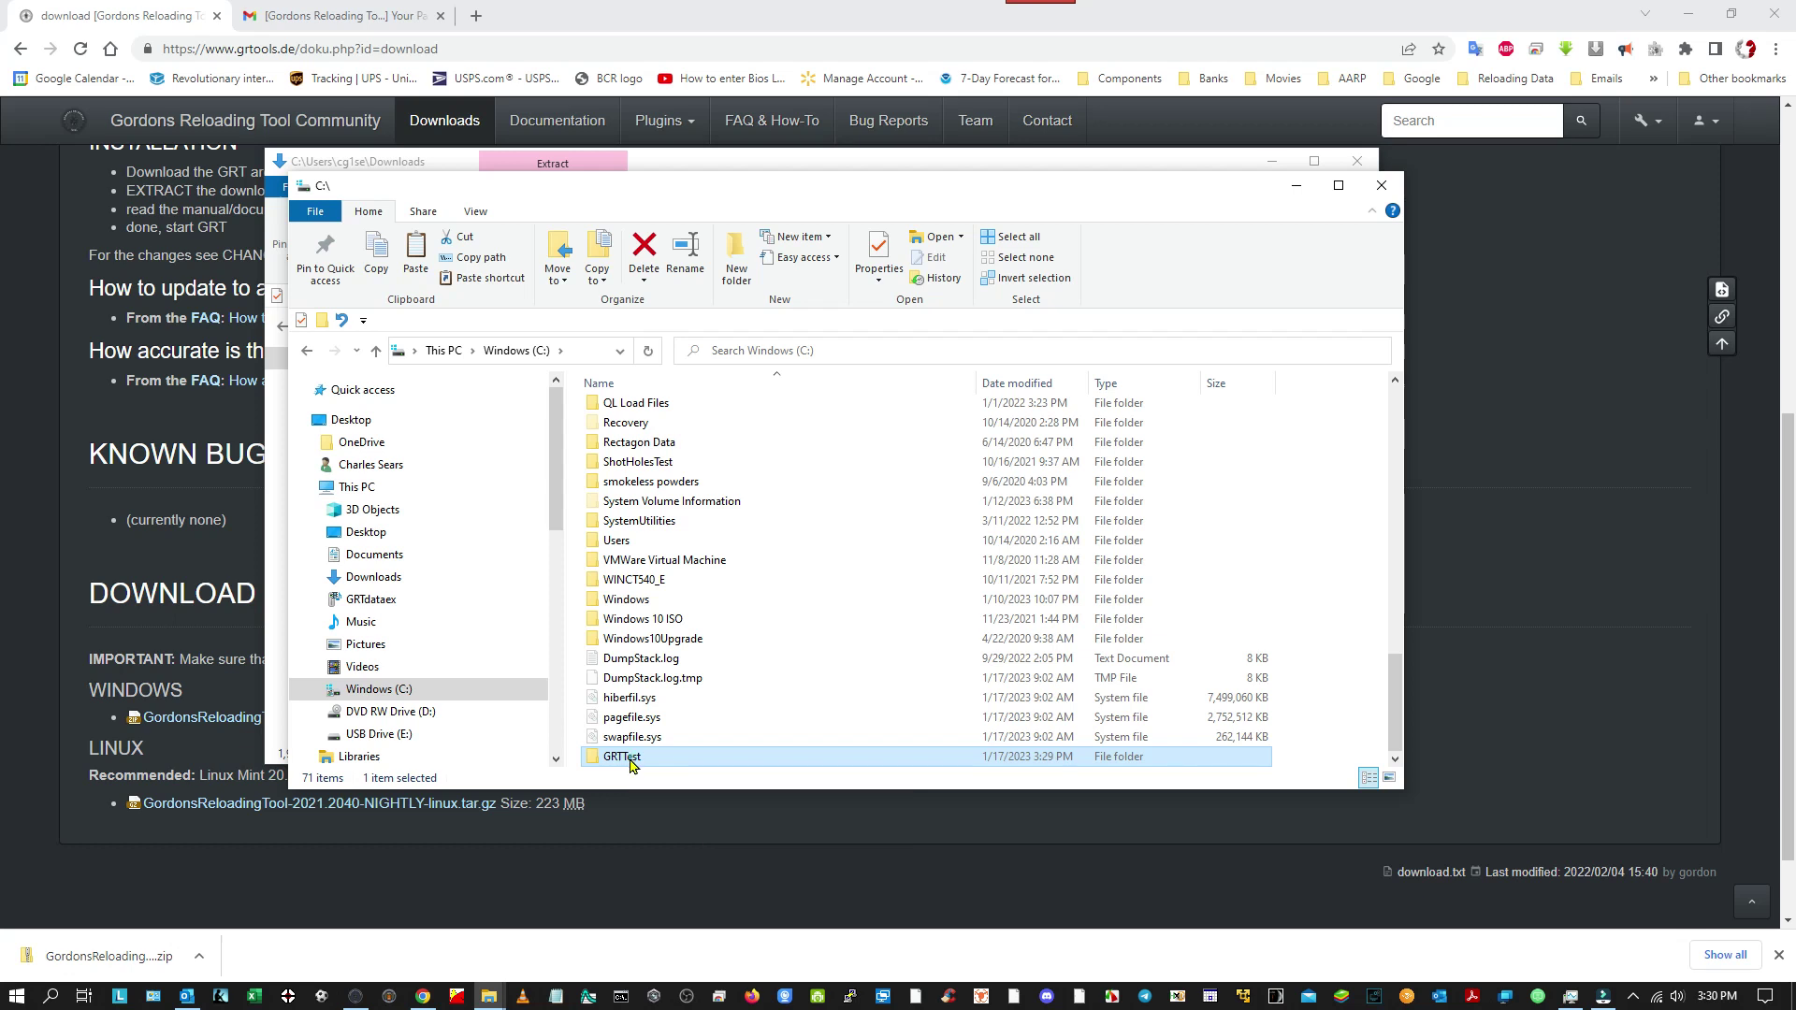
pyautogui.doubleClick(631, 765)
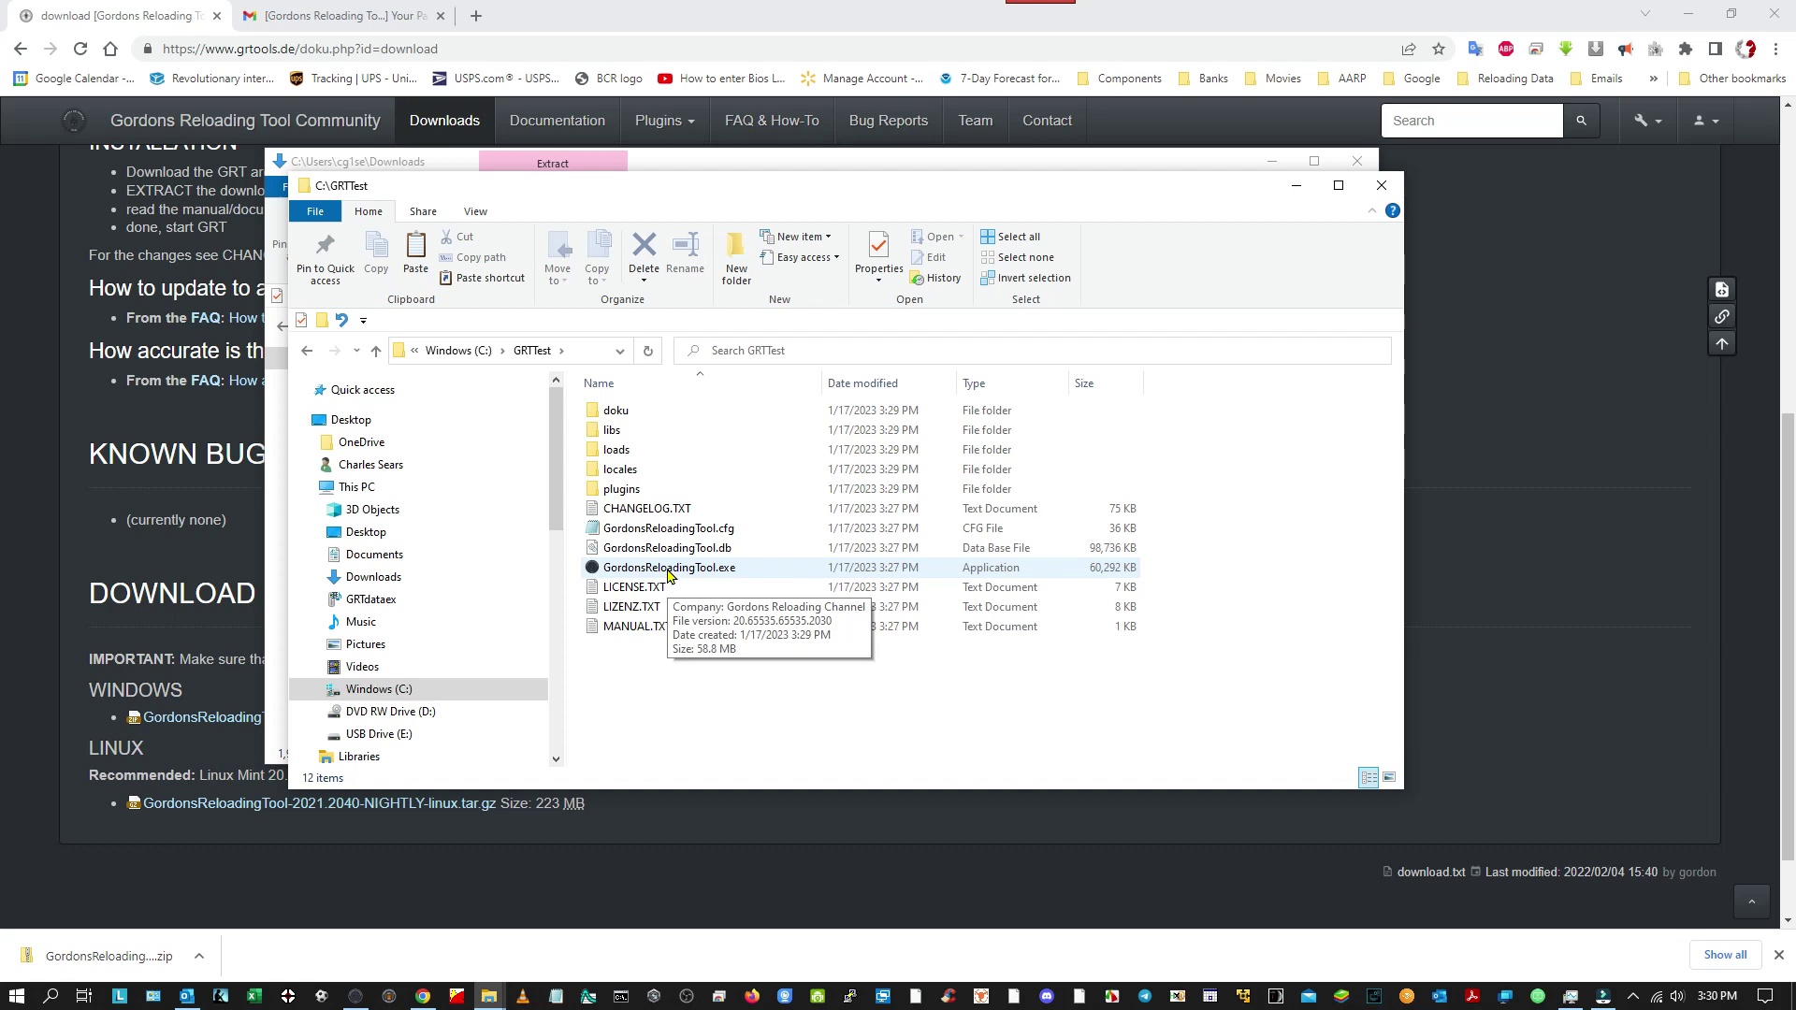
# Launch GordonsReloadingTool.exe from C:\GRTTest, triggering the SmartScreen warning.
pyautogui.rightClick(667, 572)
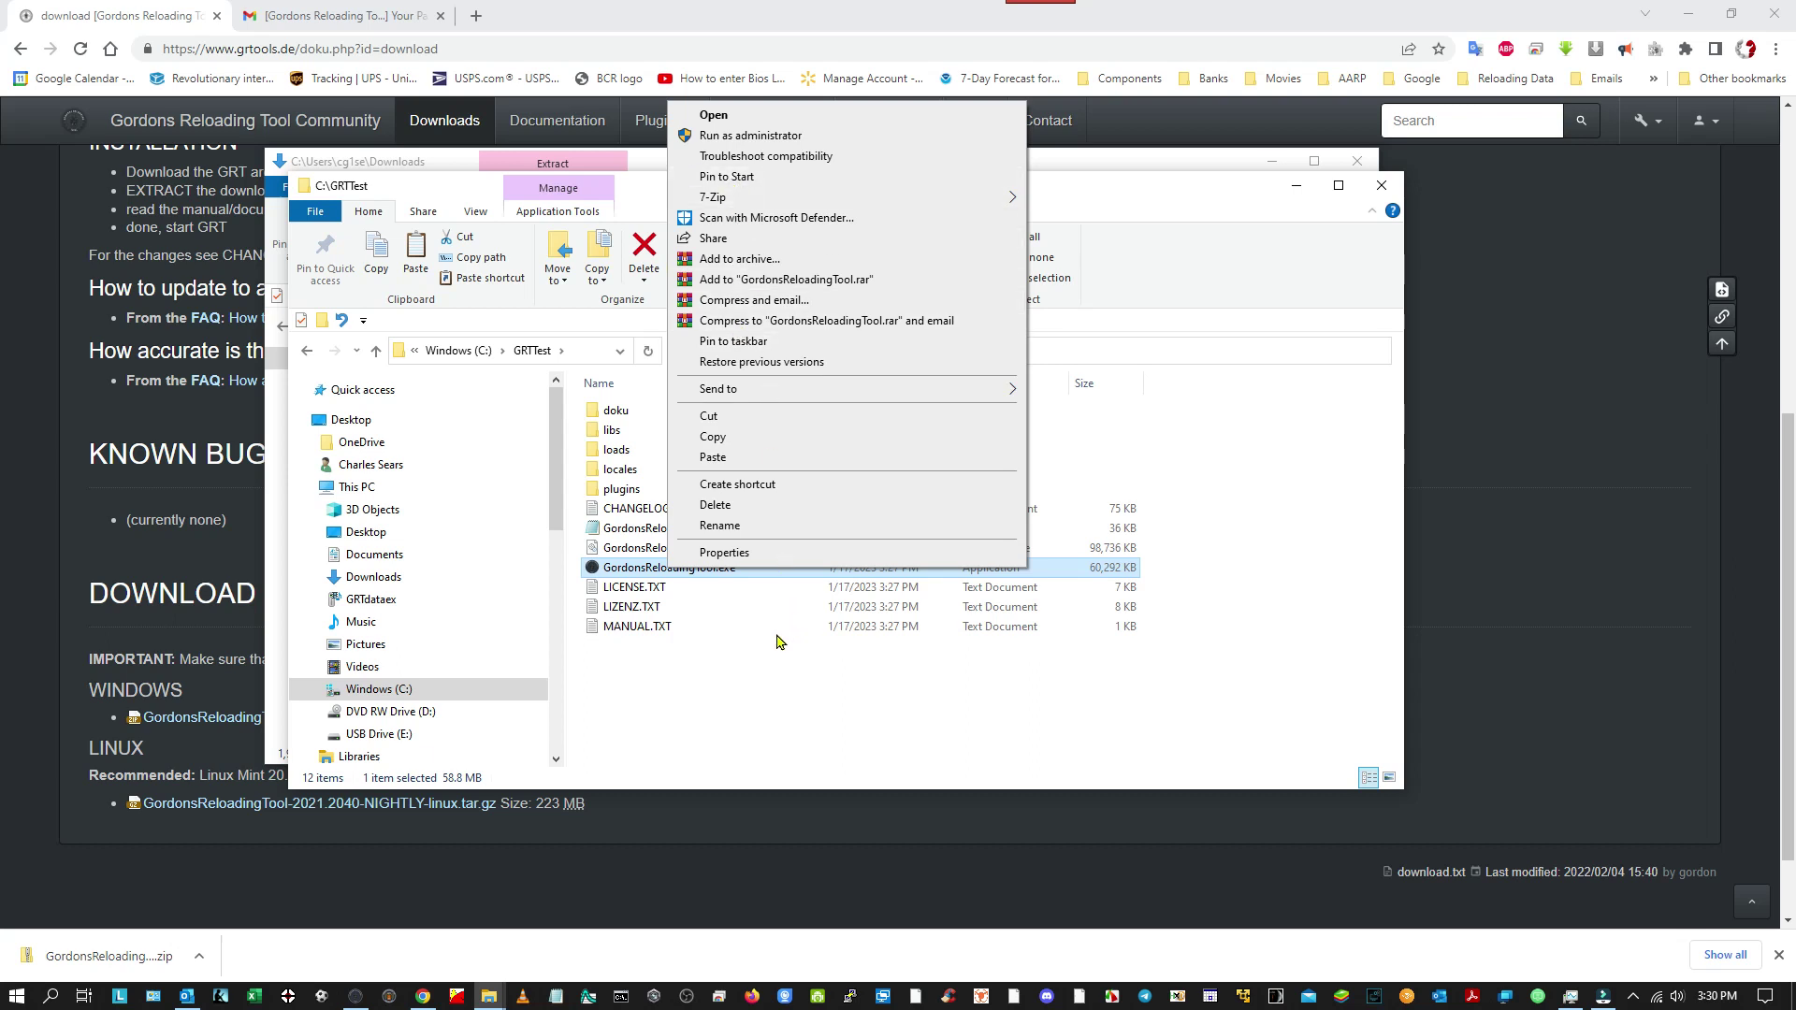
pyautogui.click(748, 681)
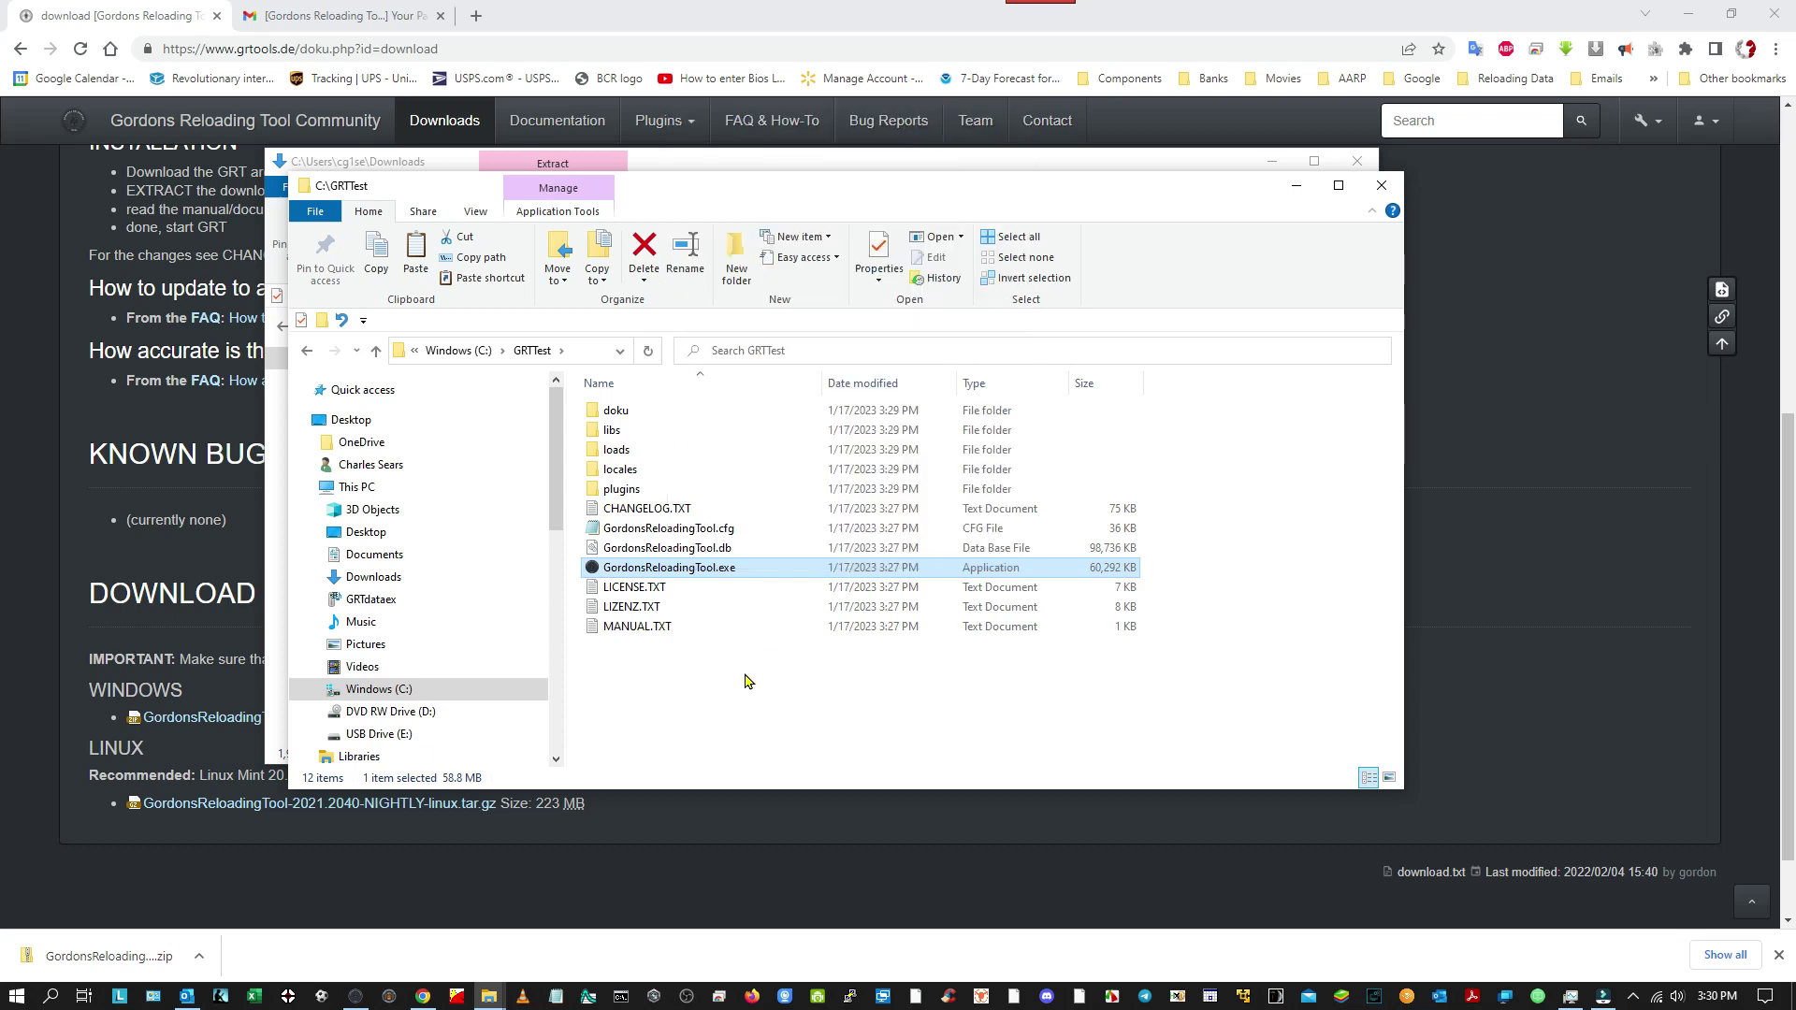
pyautogui.doubleClick(683, 572)
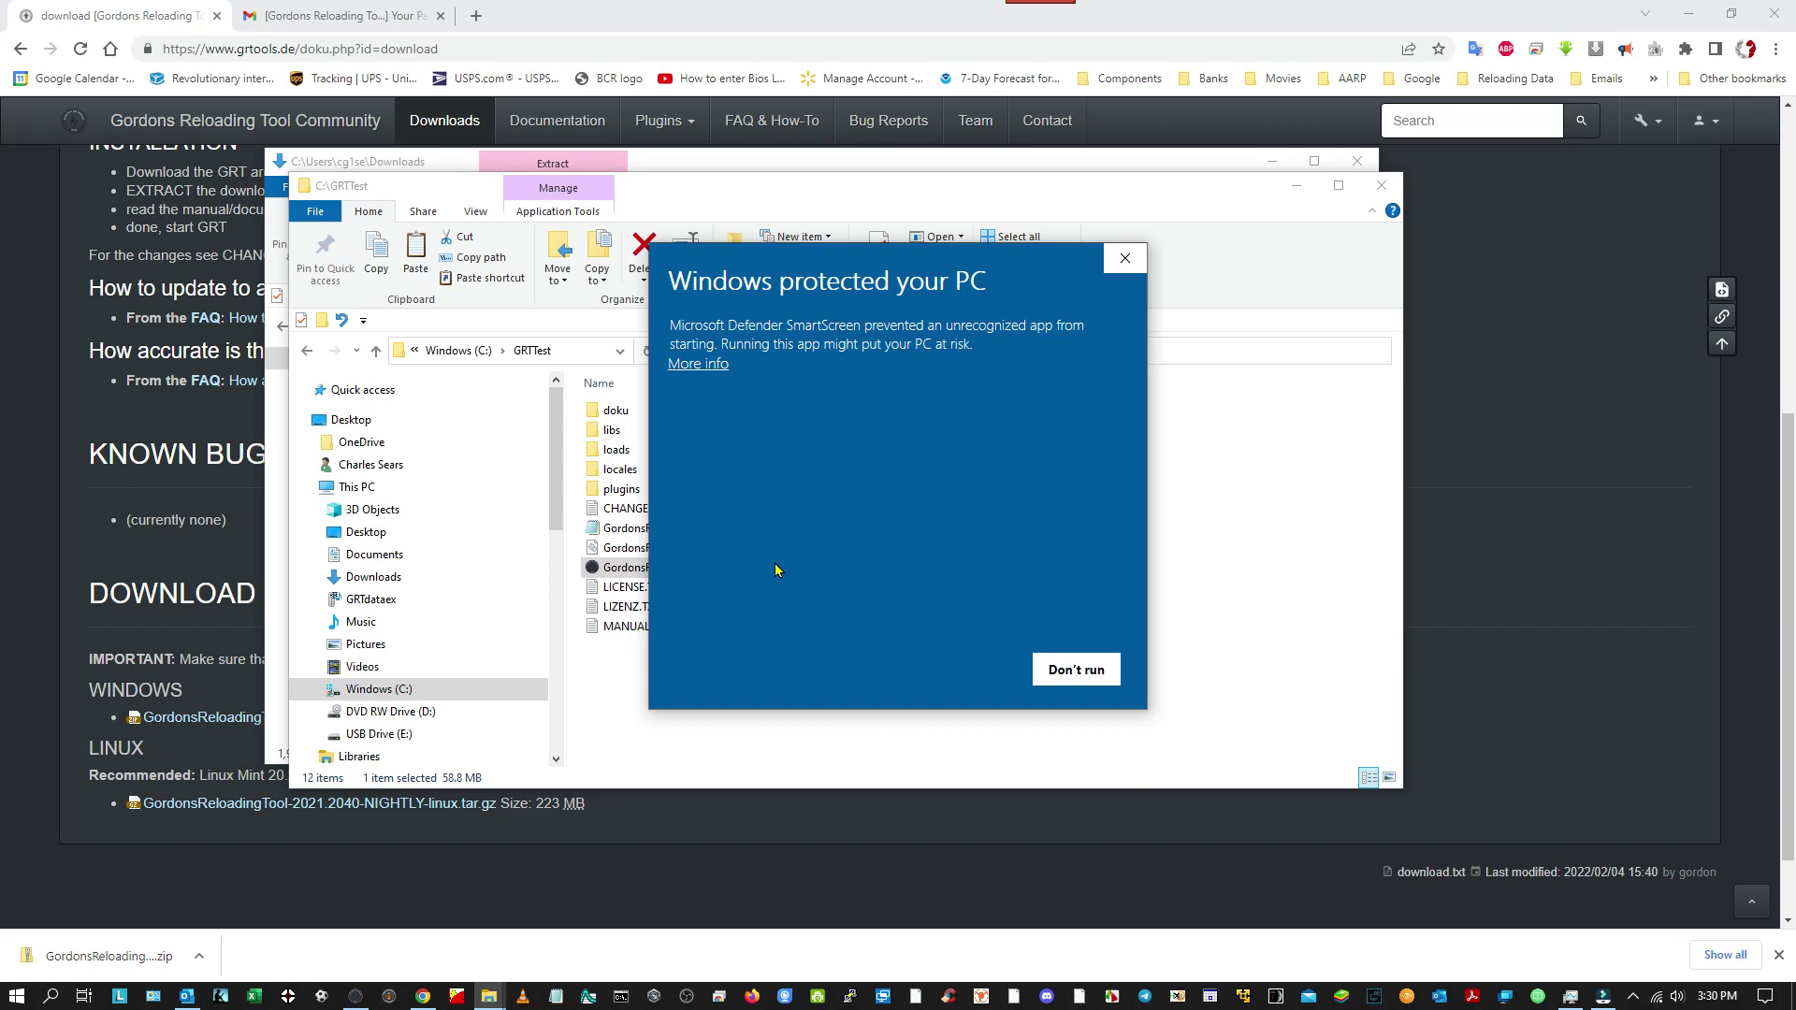
# Choose More info, then Run anyway to let GordonsReloadingTool.exe start.
pyautogui.click(713, 366)
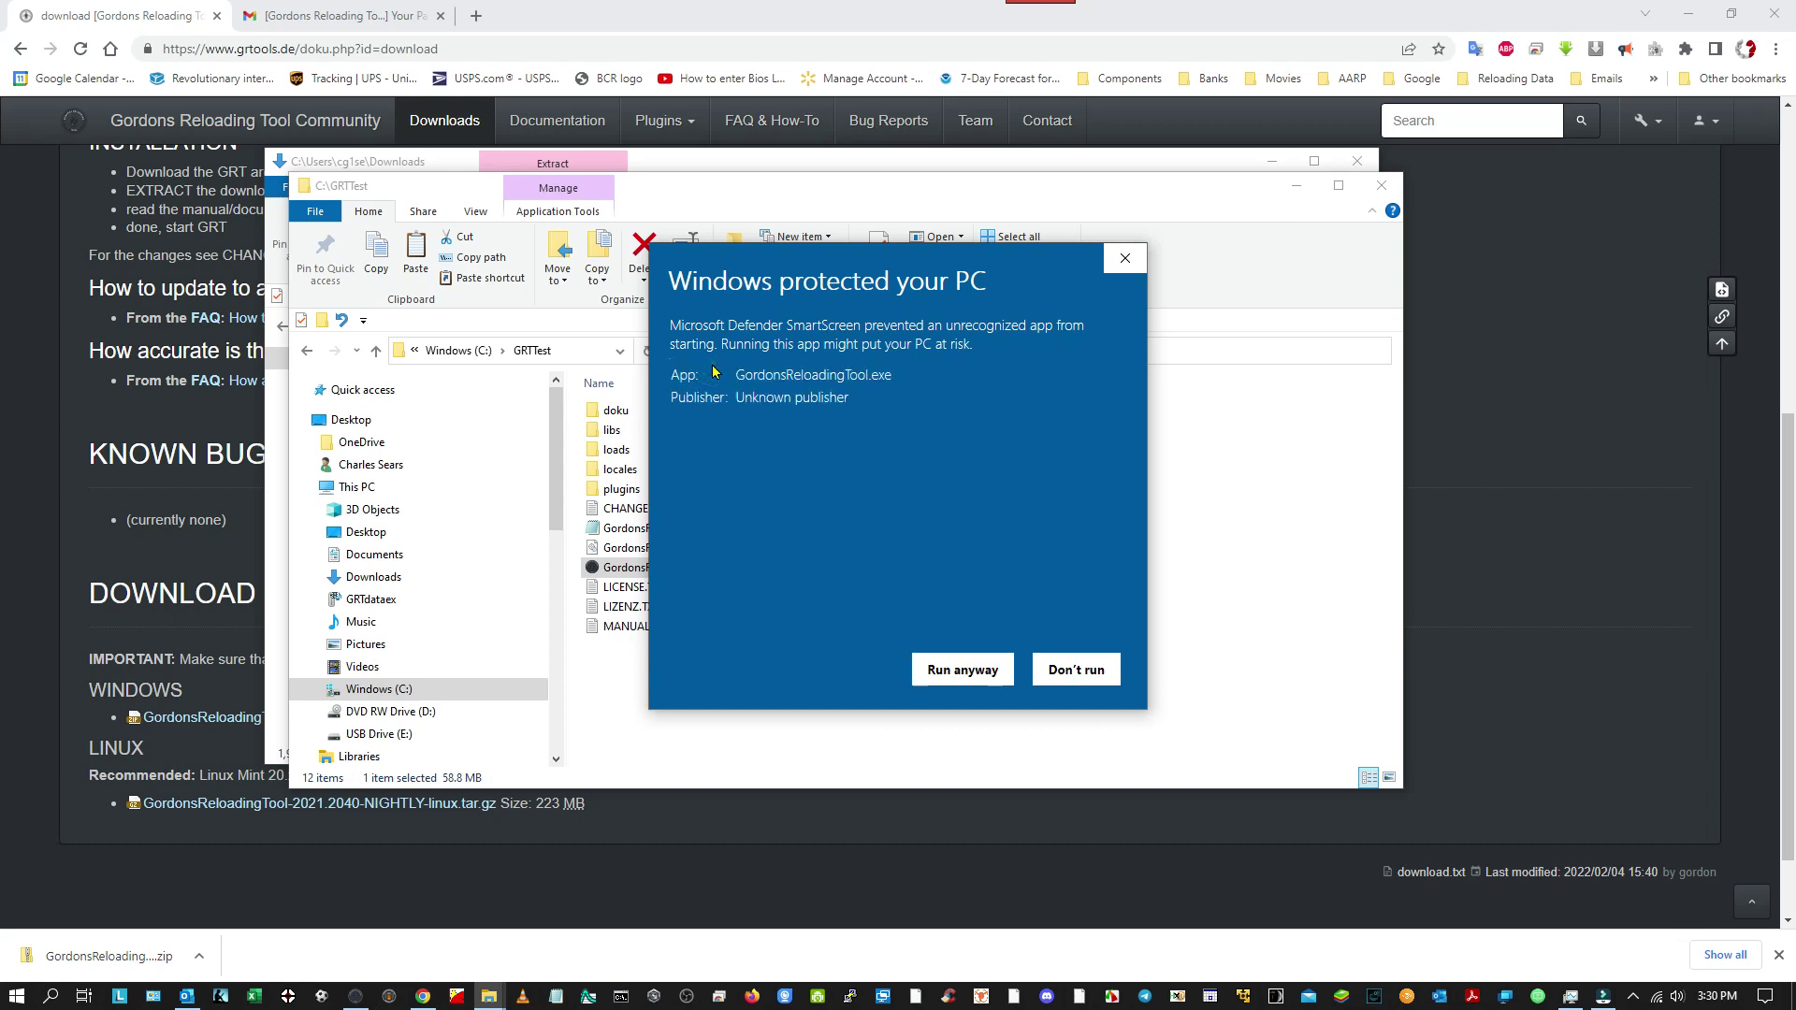
pyautogui.click(956, 671)
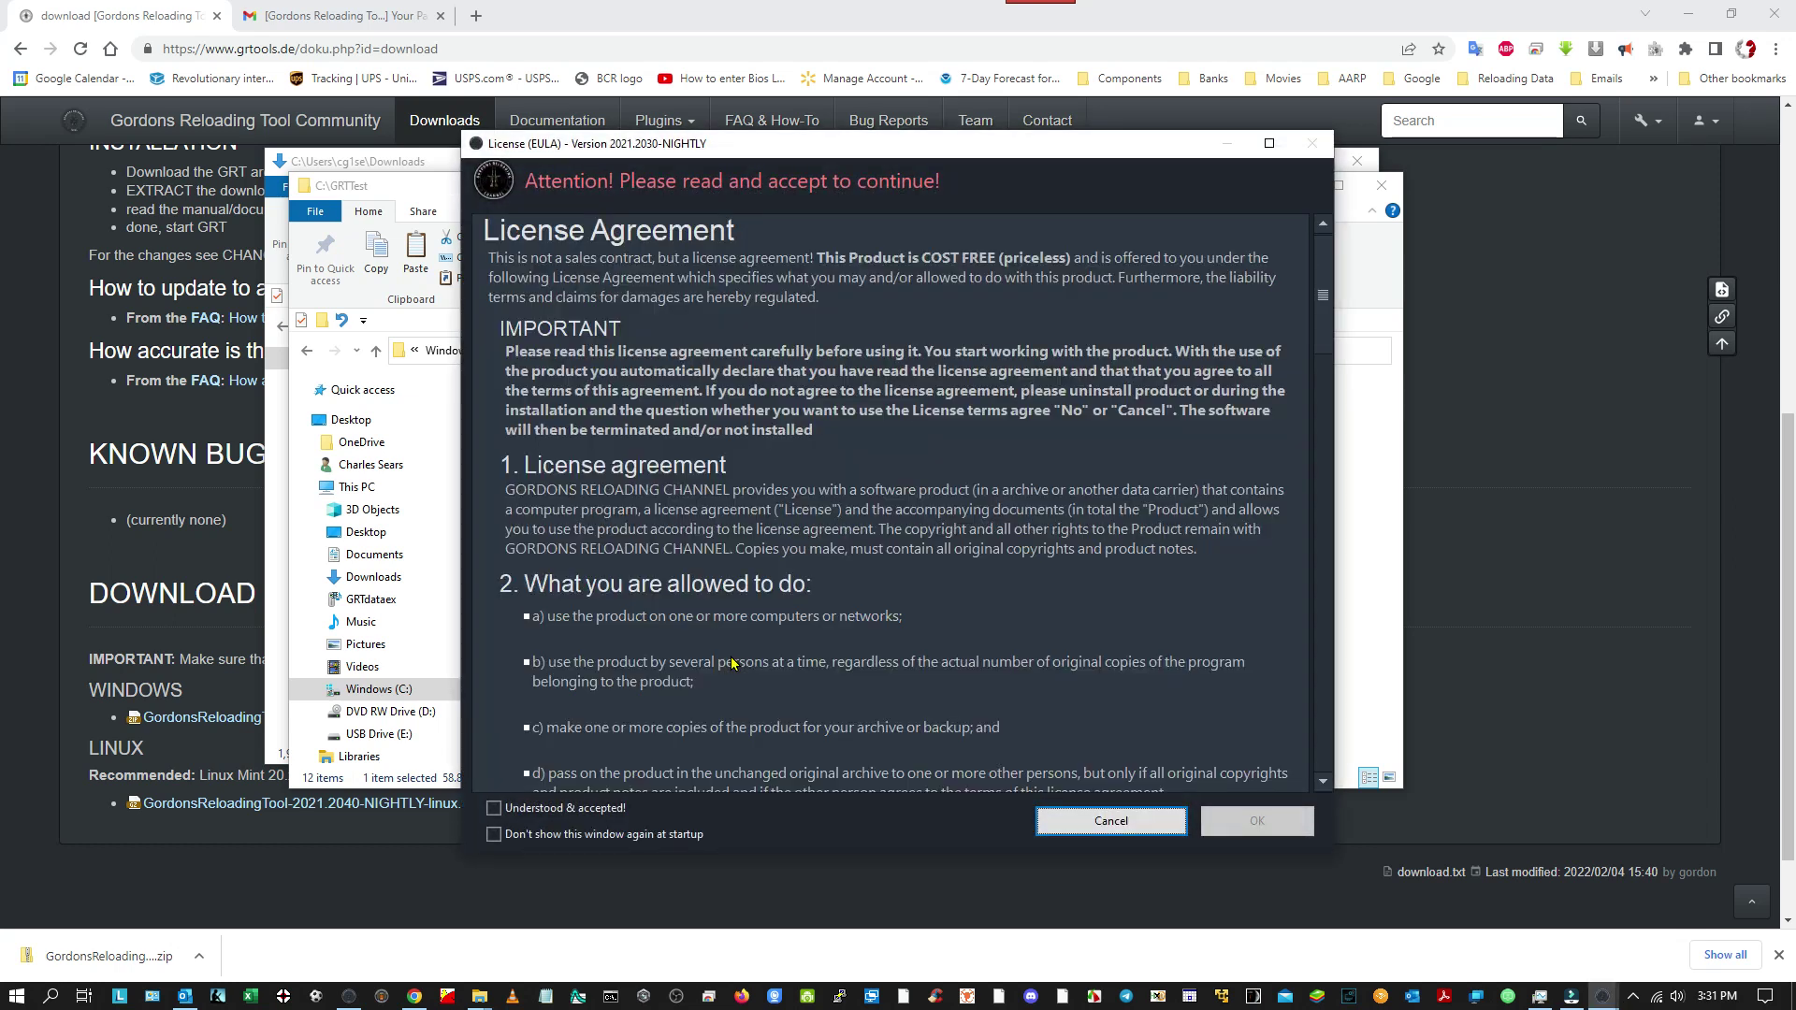
# Tick 'Understood & accepted!' and 'Don't show this window again at startup', then confirm with OK.
pyautogui.scroll(-2, 773, 508)
pyautogui.scroll(-18, 773, 508)
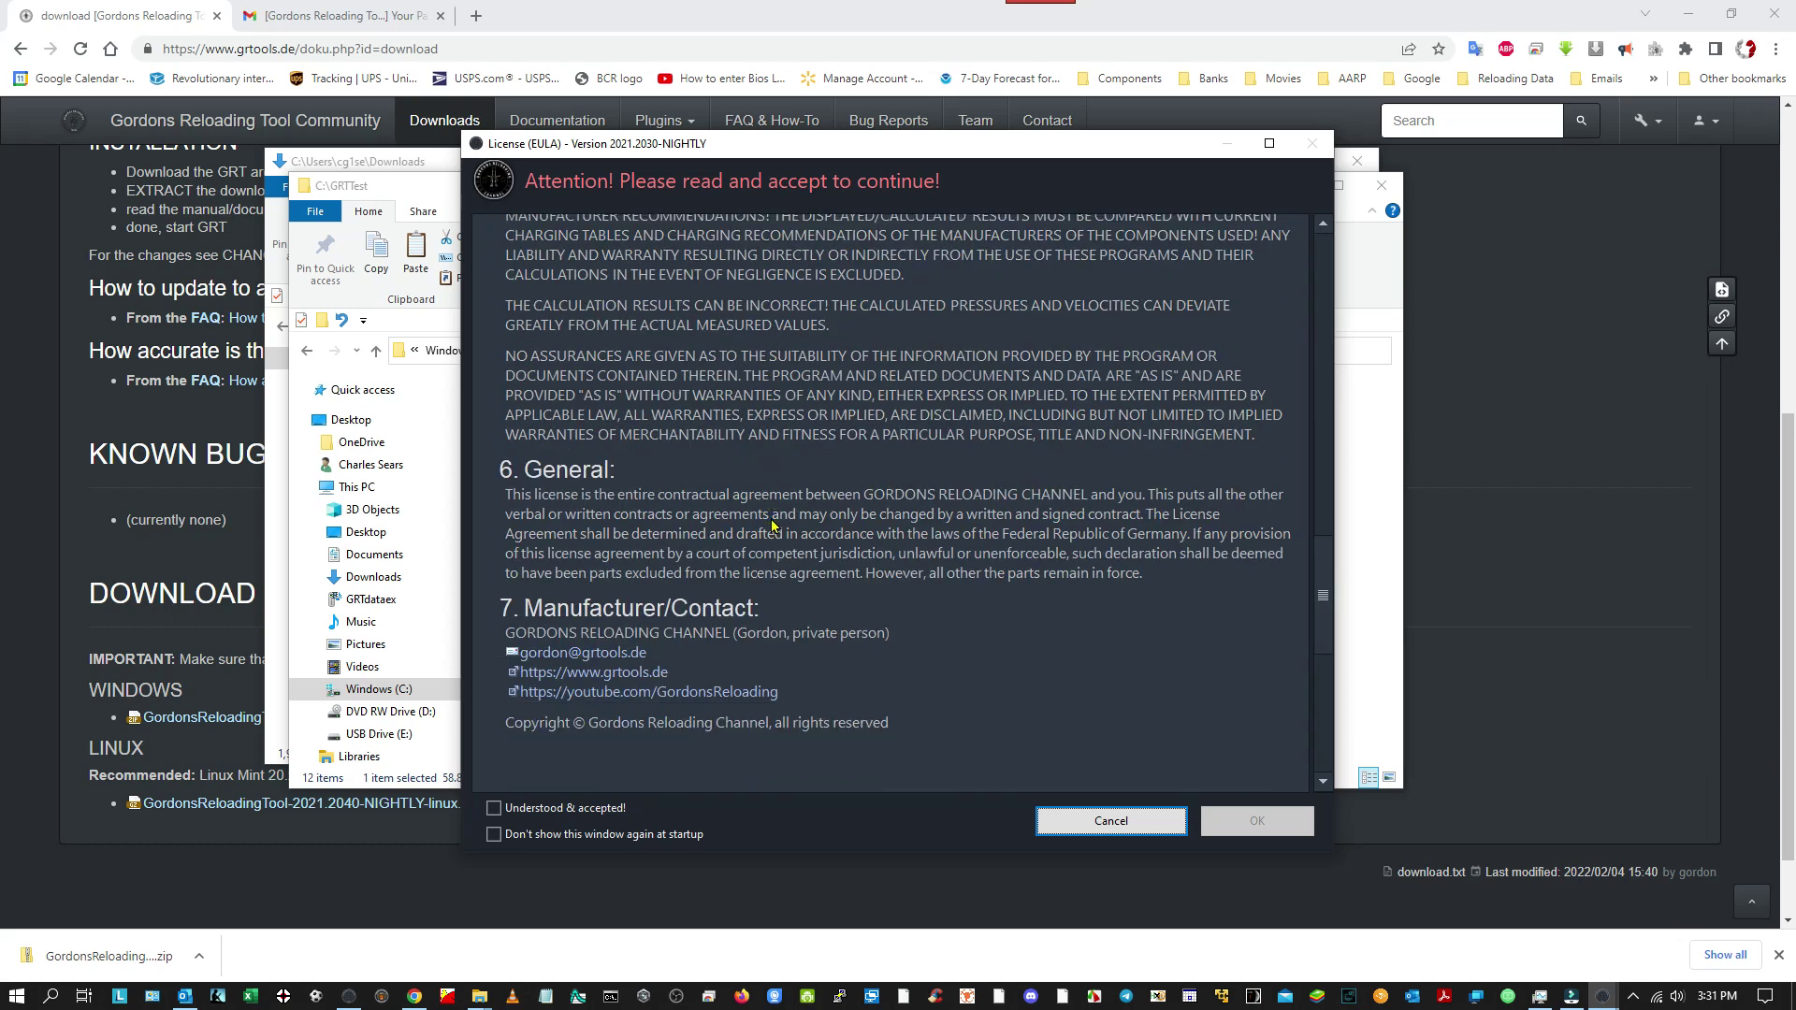
pyautogui.scroll(-5, 772, 515)
pyautogui.scroll(13, 773, 519)
pyautogui.scroll(20, 773, 526)
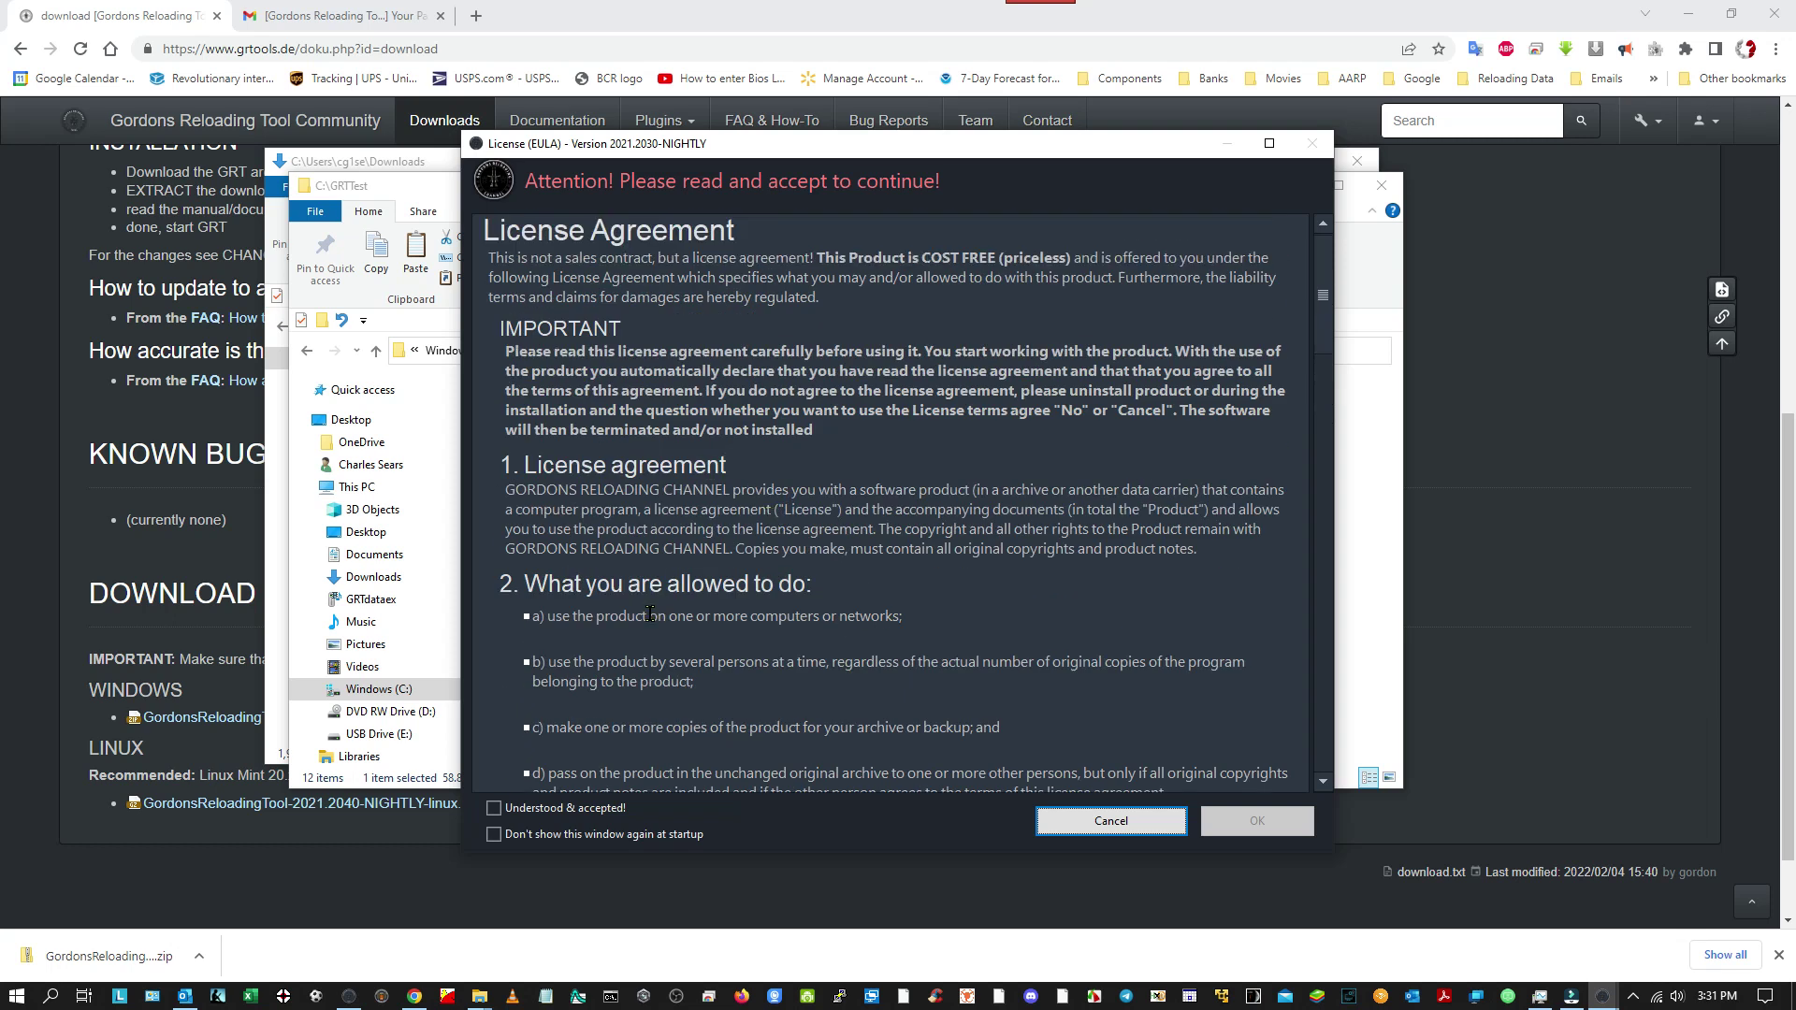
pyautogui.click(494, 807)
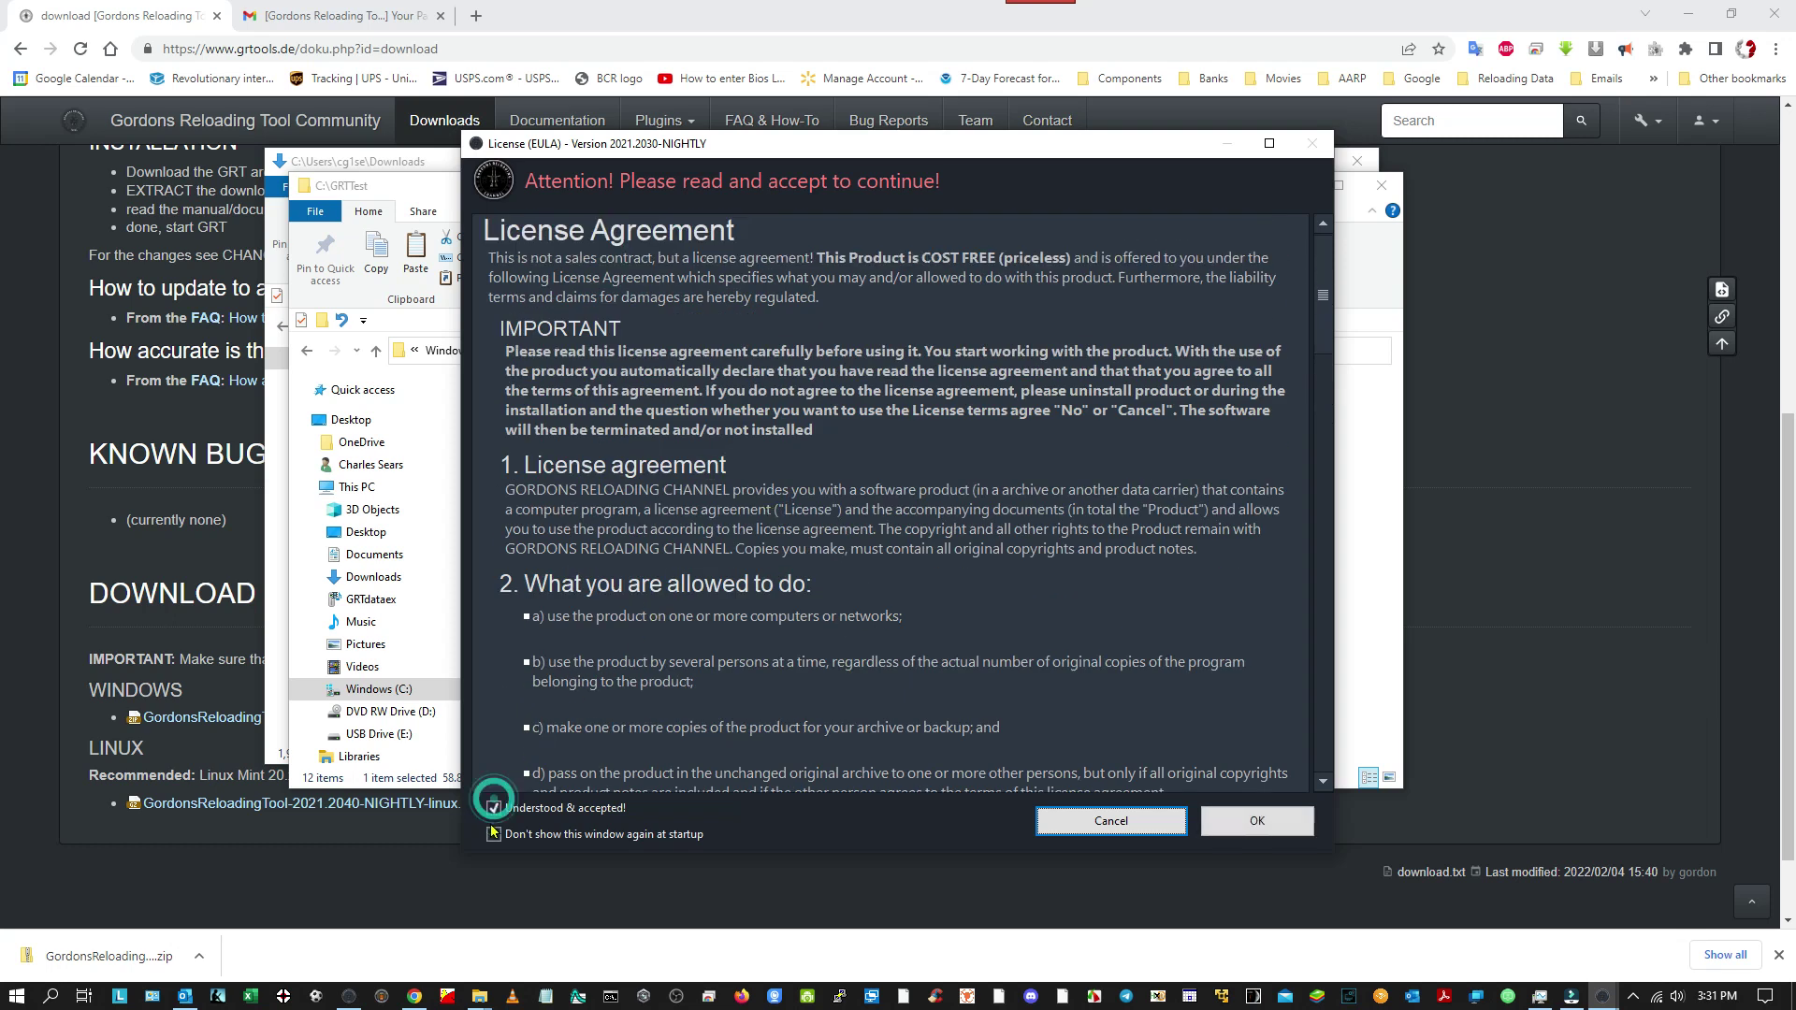
pyautogui.click(493, 833)
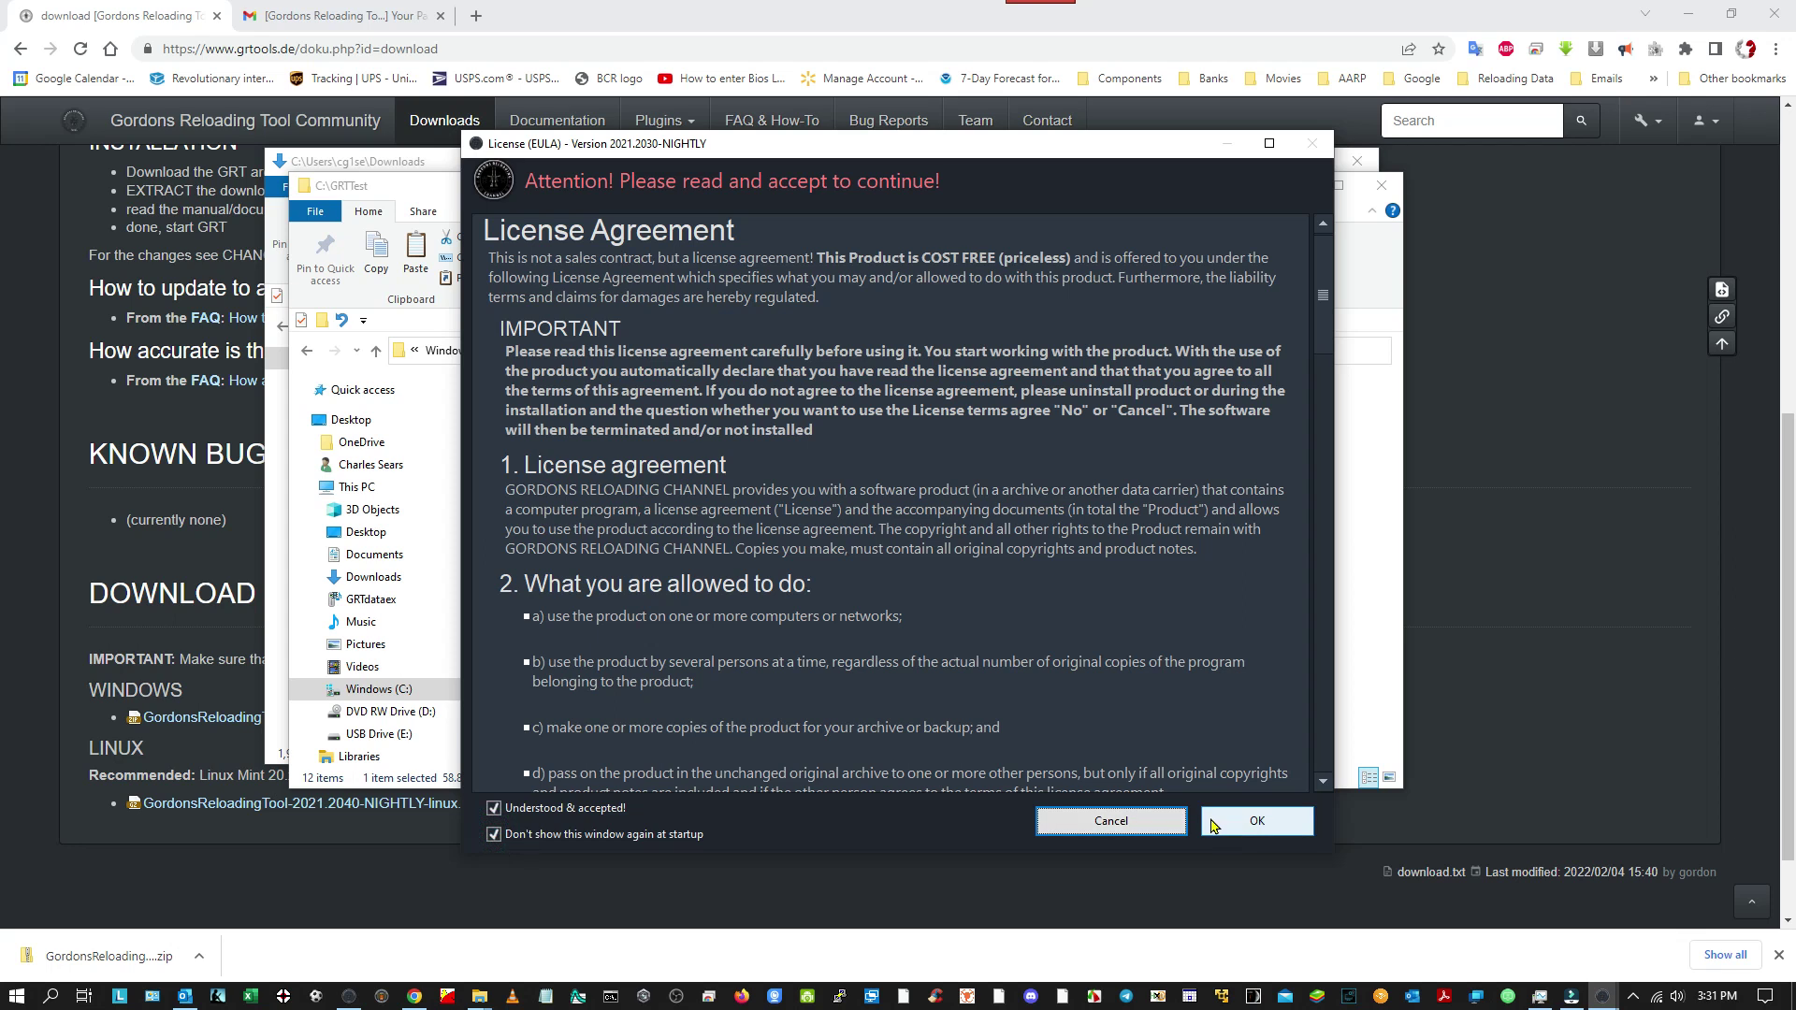
pyautogui.click(1213, 823)
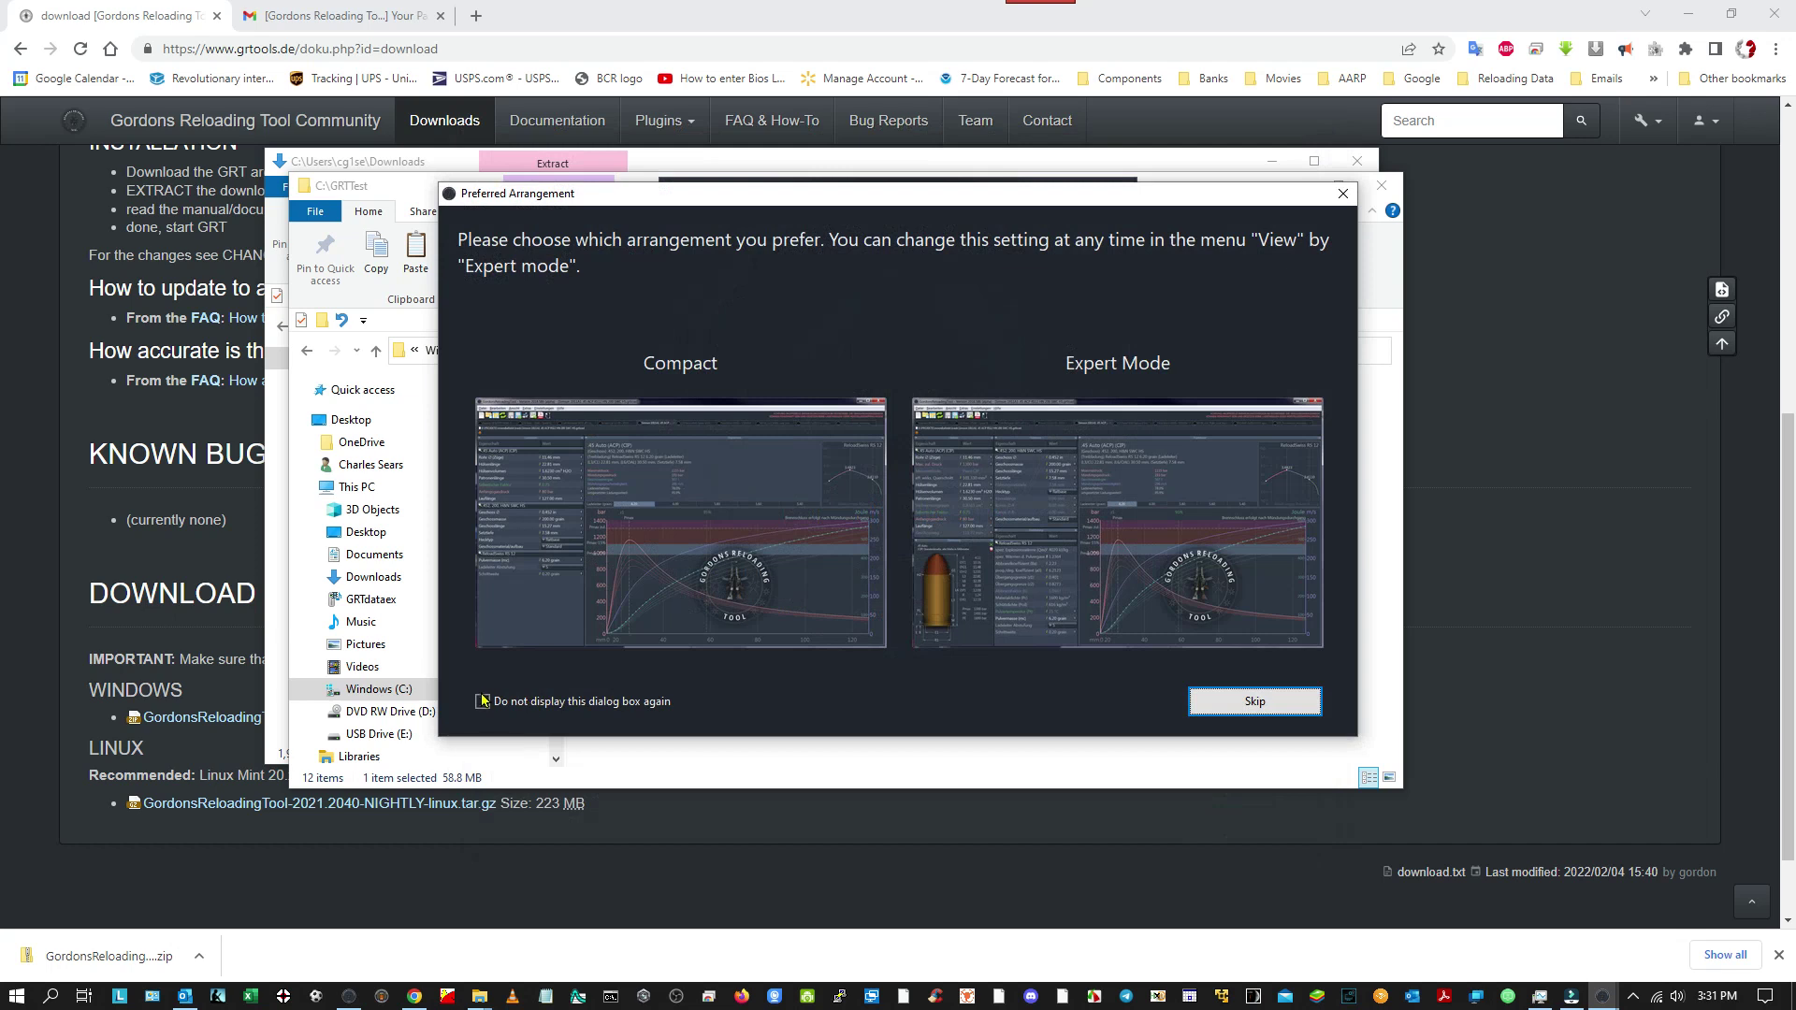
# Tick 'Do not display this dialog box again' and skip the Preferred Arrangement choice.
pyautogui.click(483, 702)
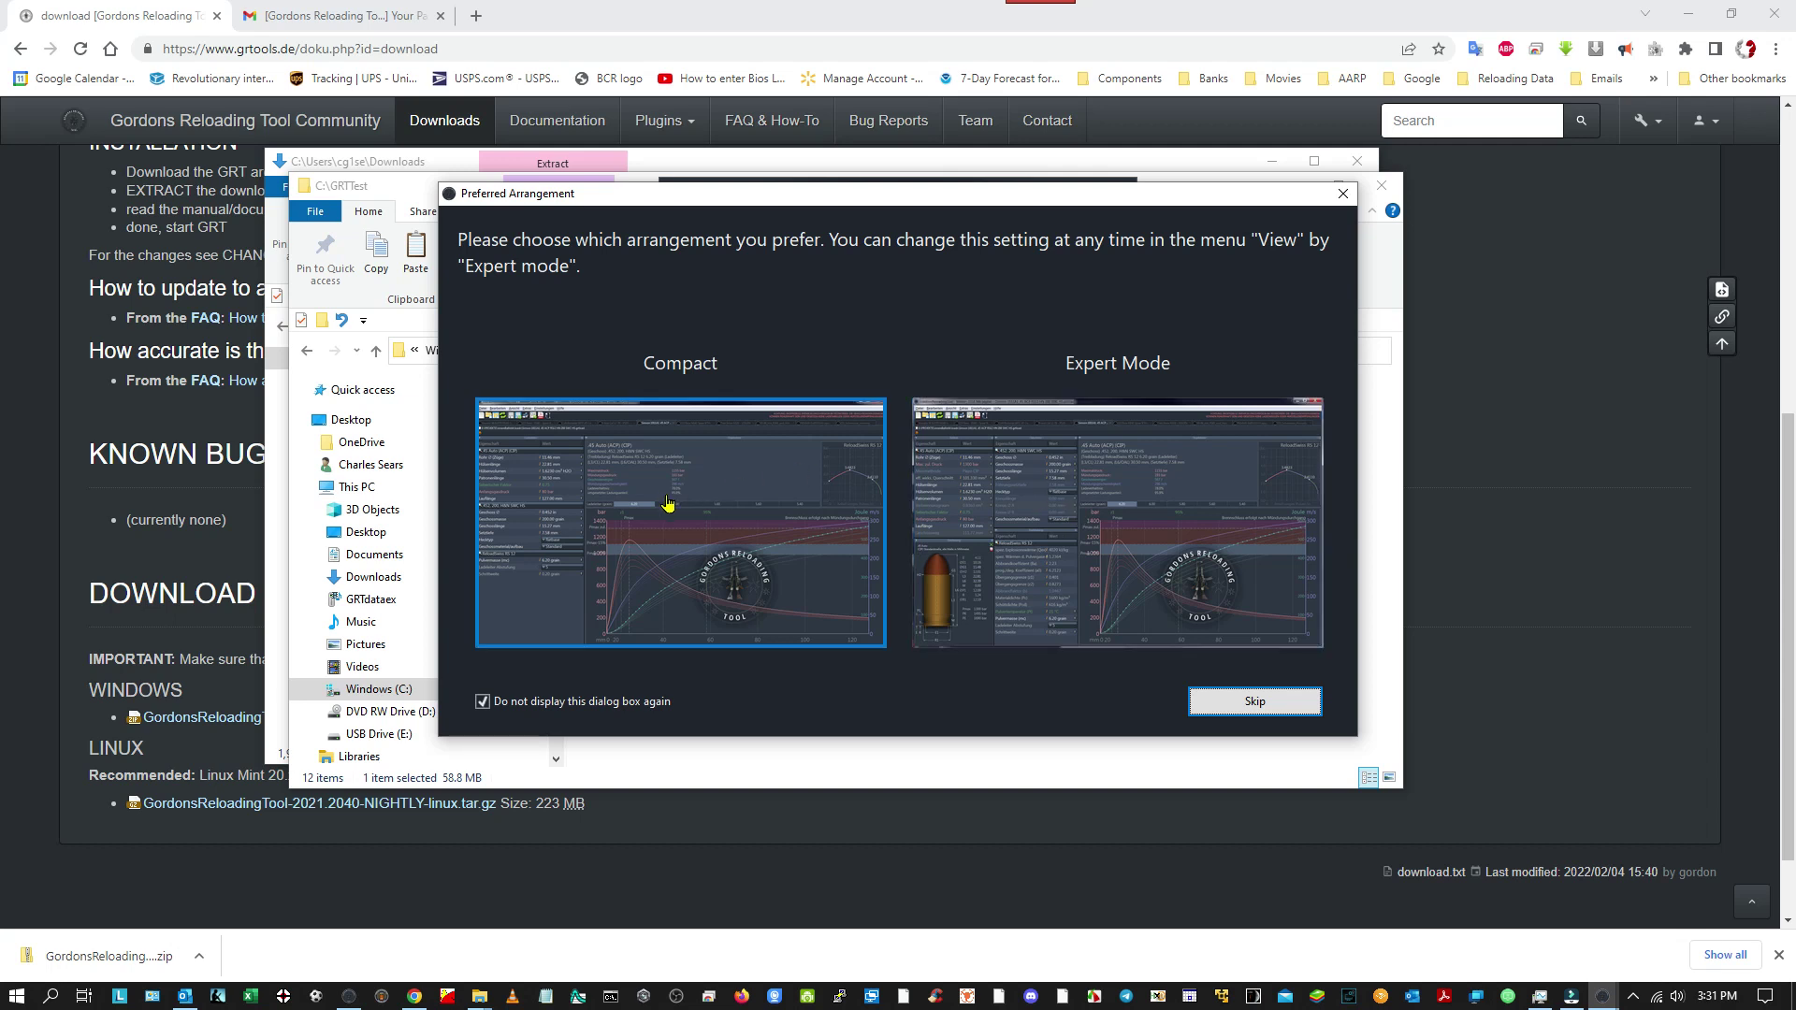
pyautogui.click(1046, 497)
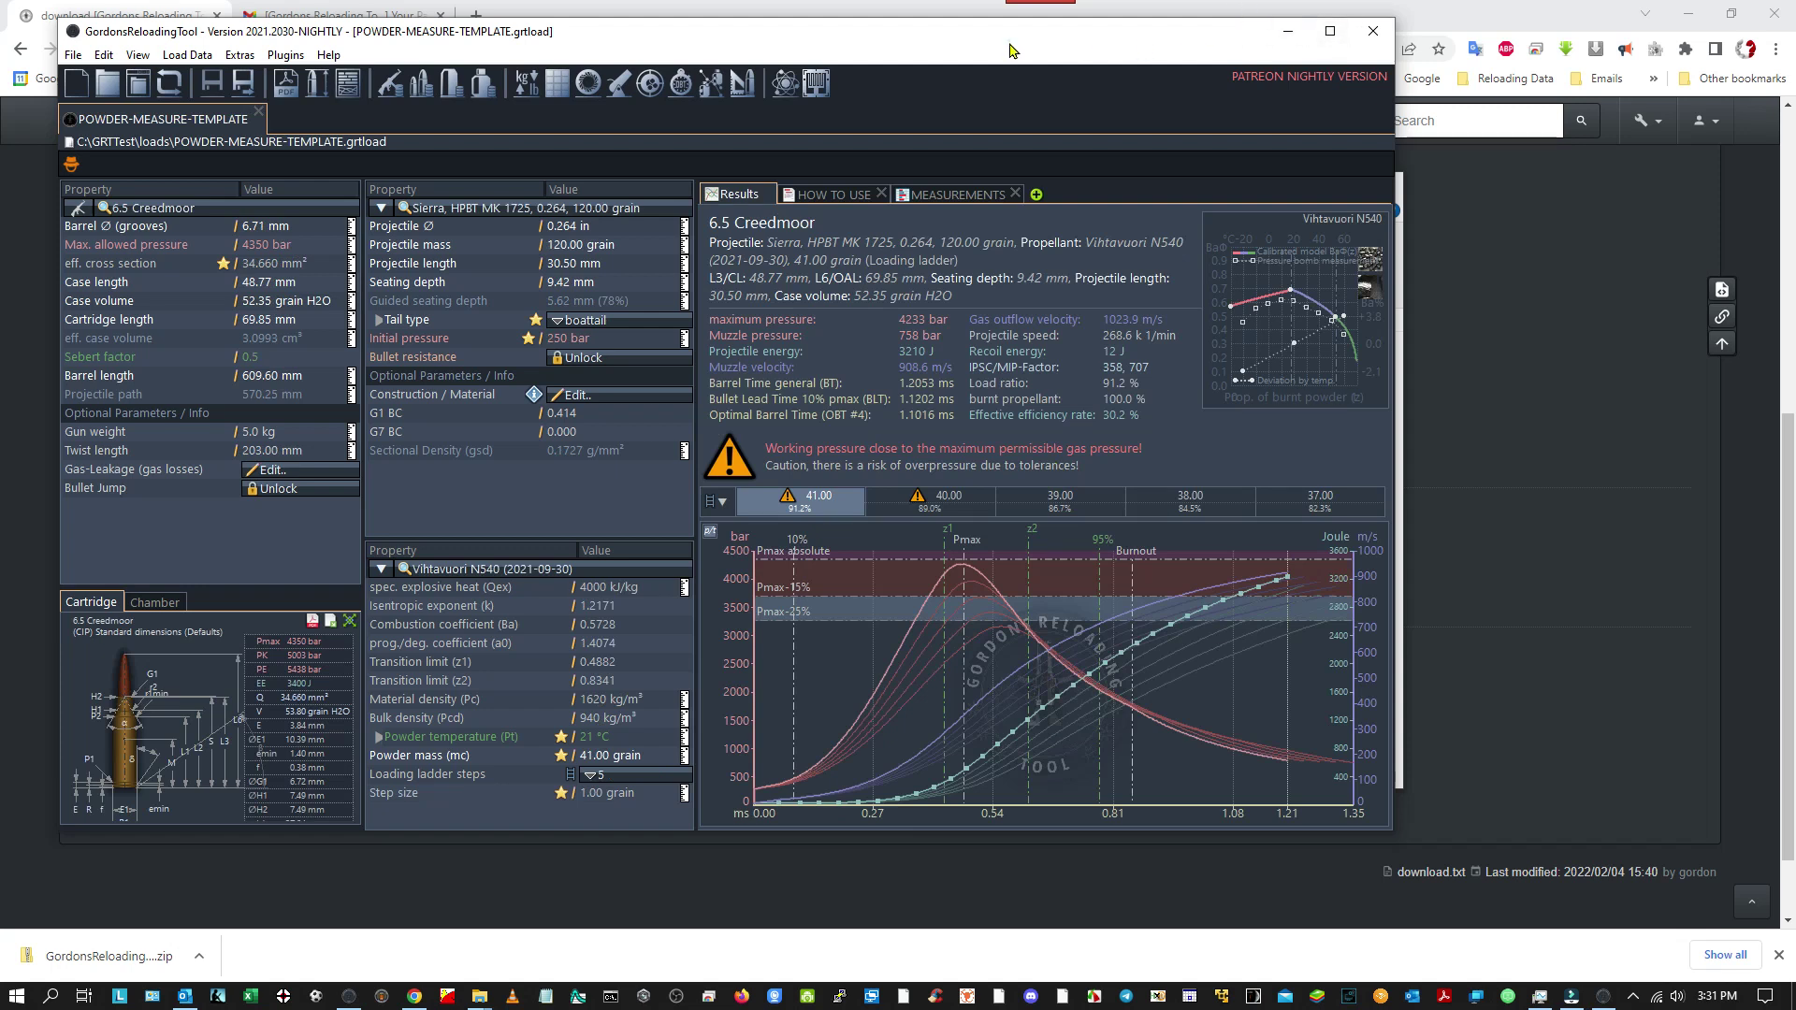
# Move the window slightly right and untick View > 'Modern toolbar mono-icons' for coloured icons.
pyautogui.moveTo(1013, 49); pyautogui.dragTo(1165, 61)
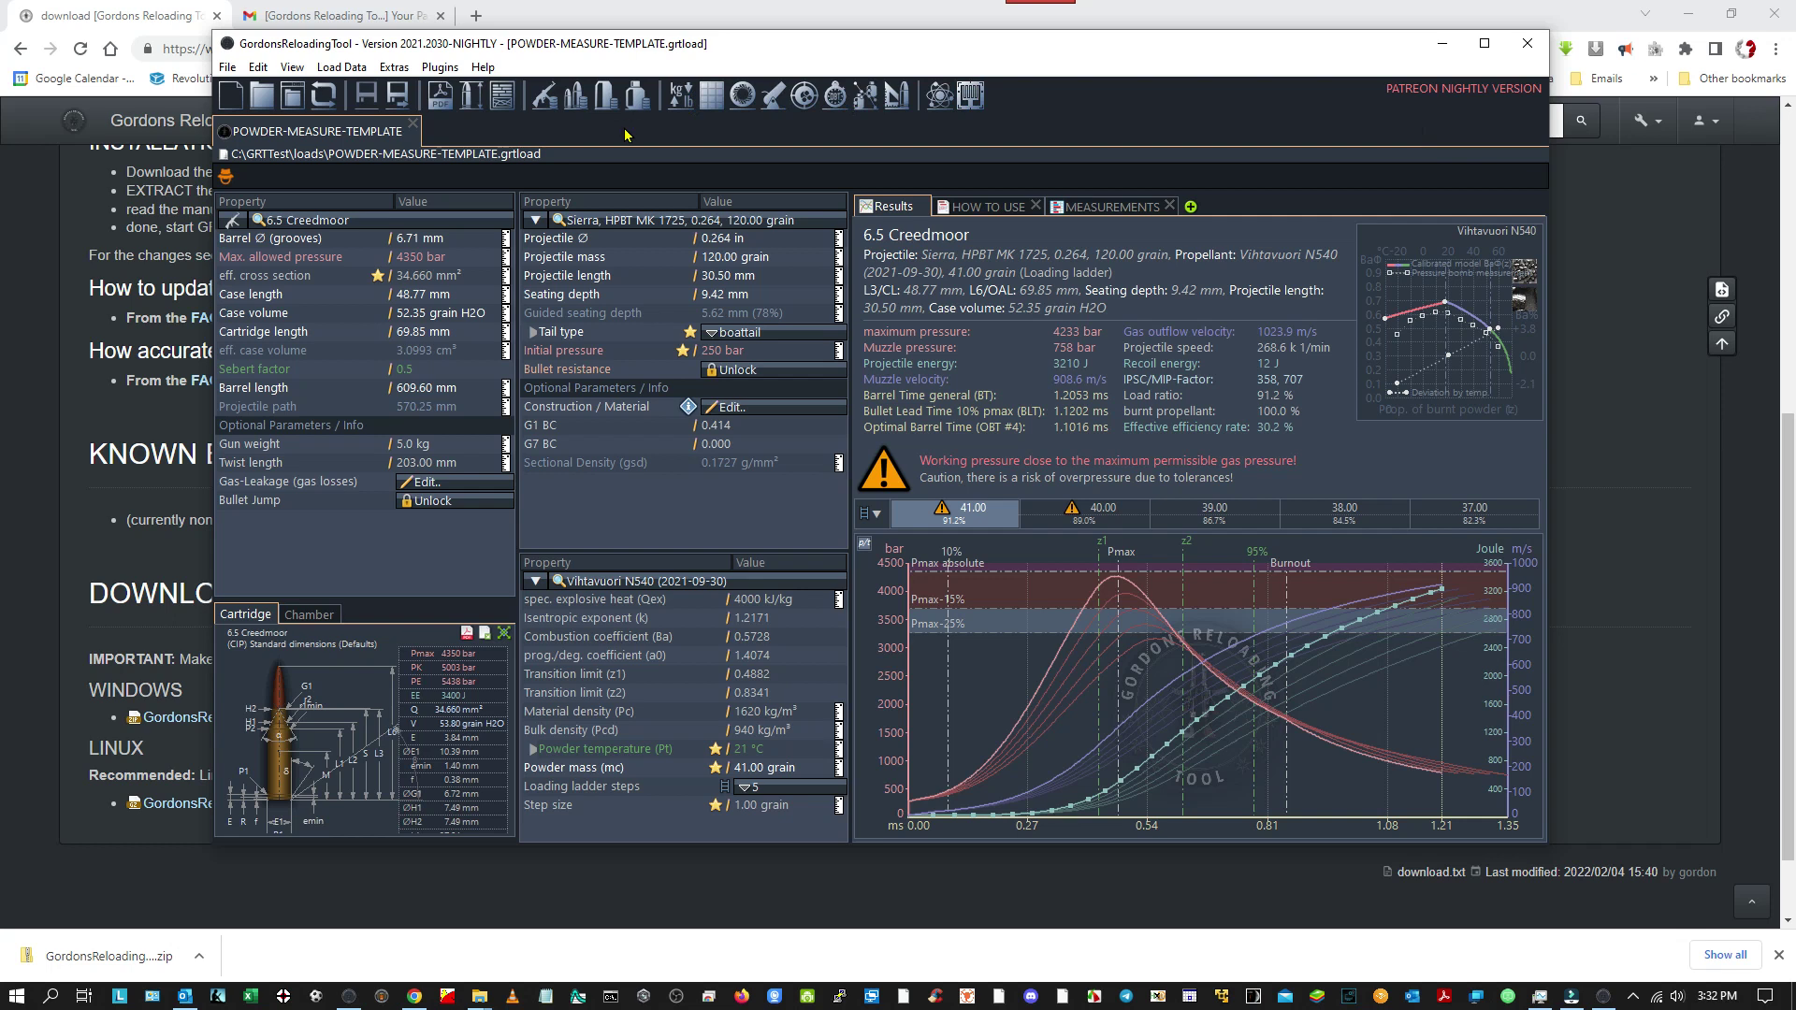
pyautogui.click(295, 70)
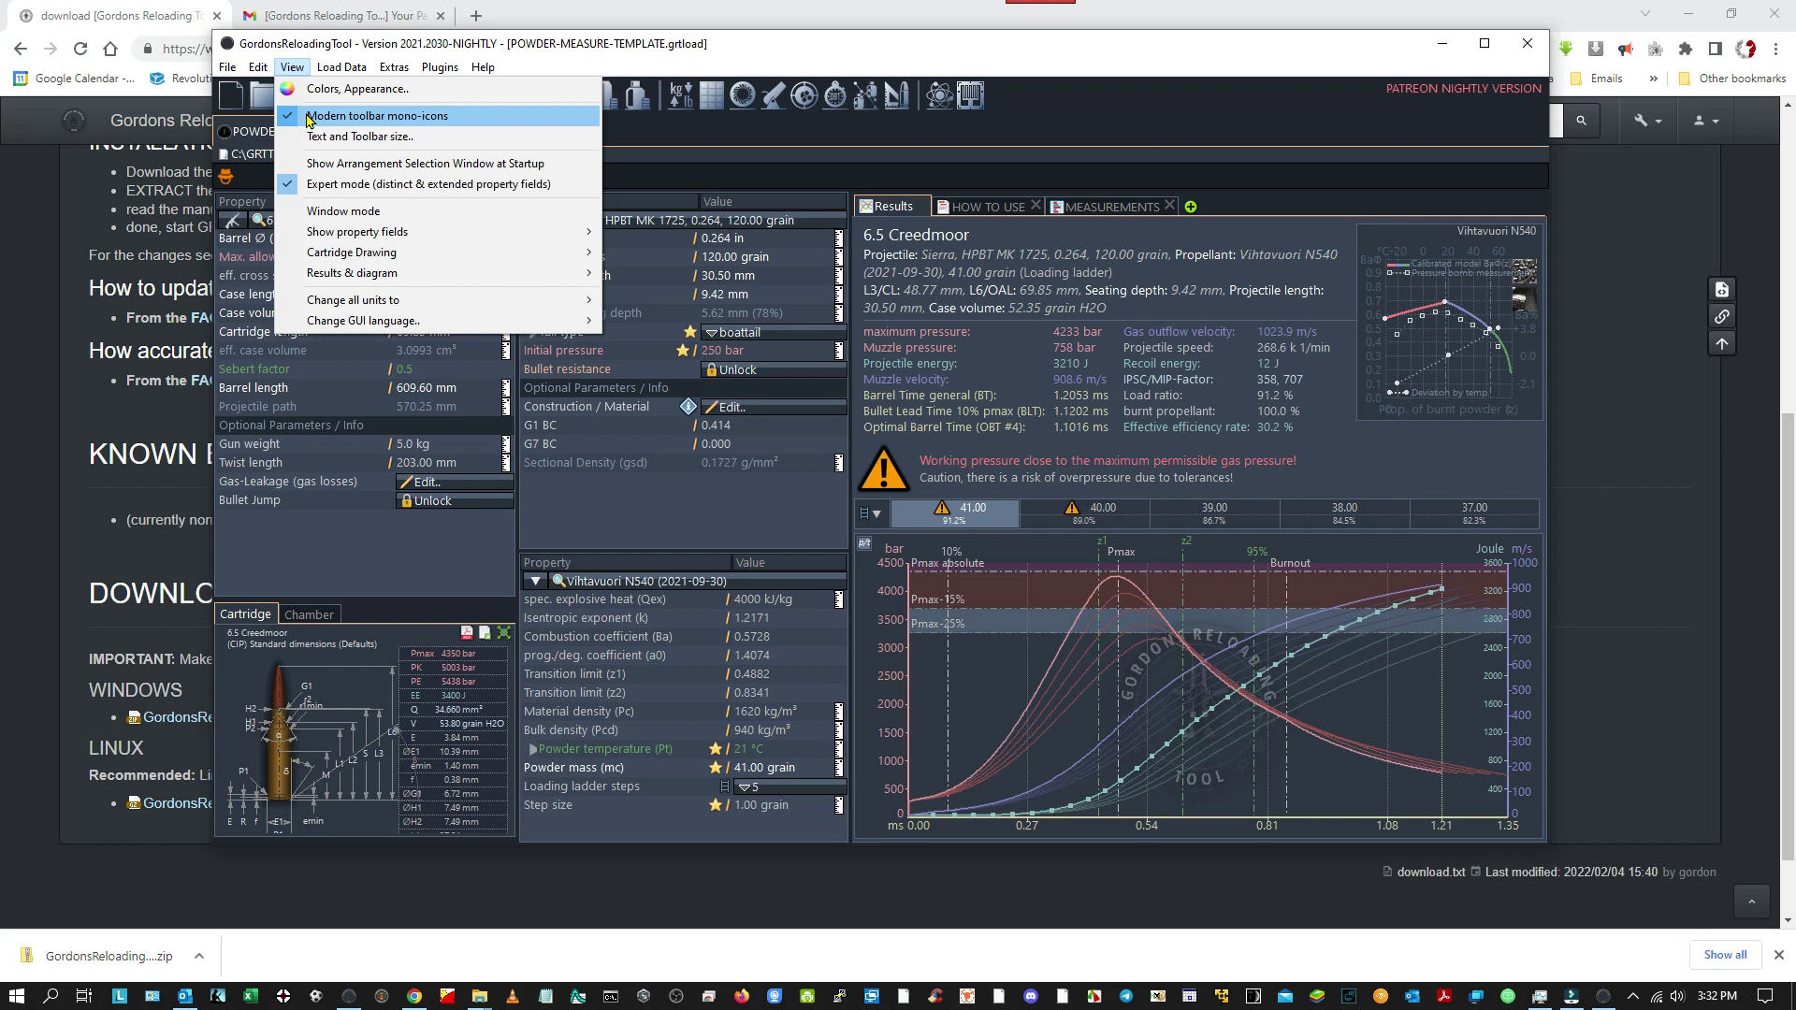
pyautogui.click(310, 116)
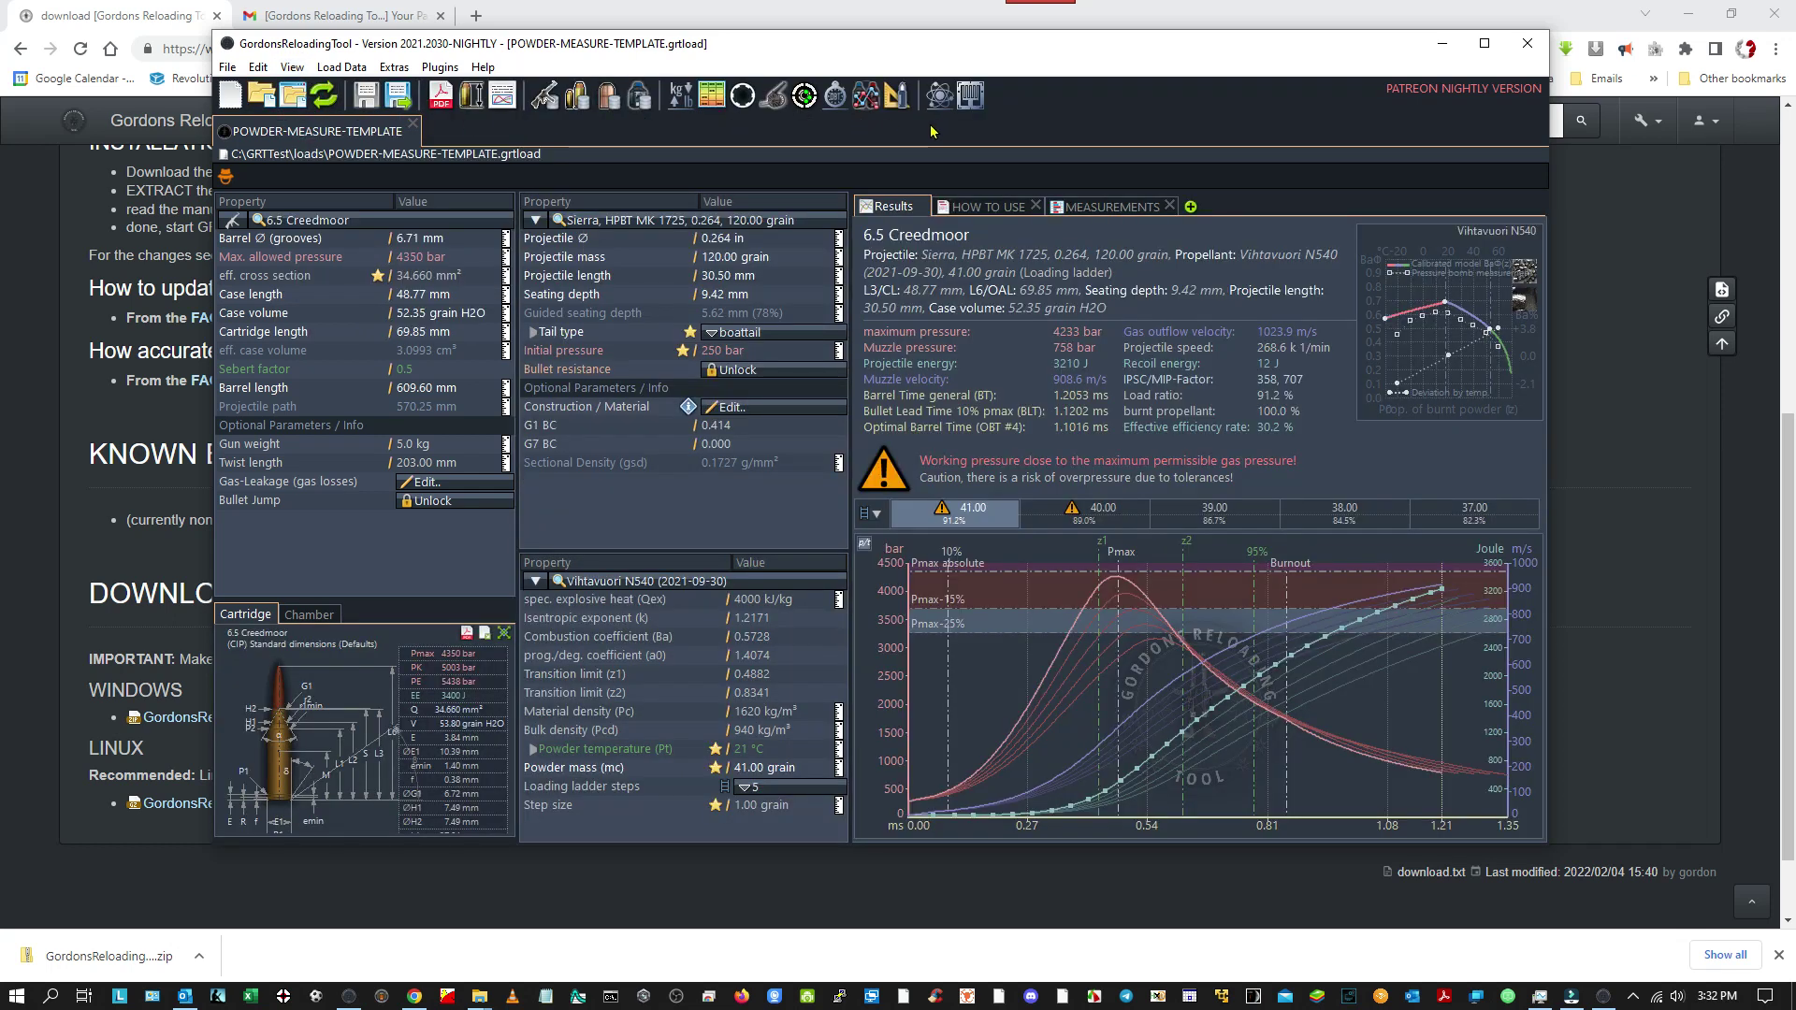
pyautogui.click(292, 69)
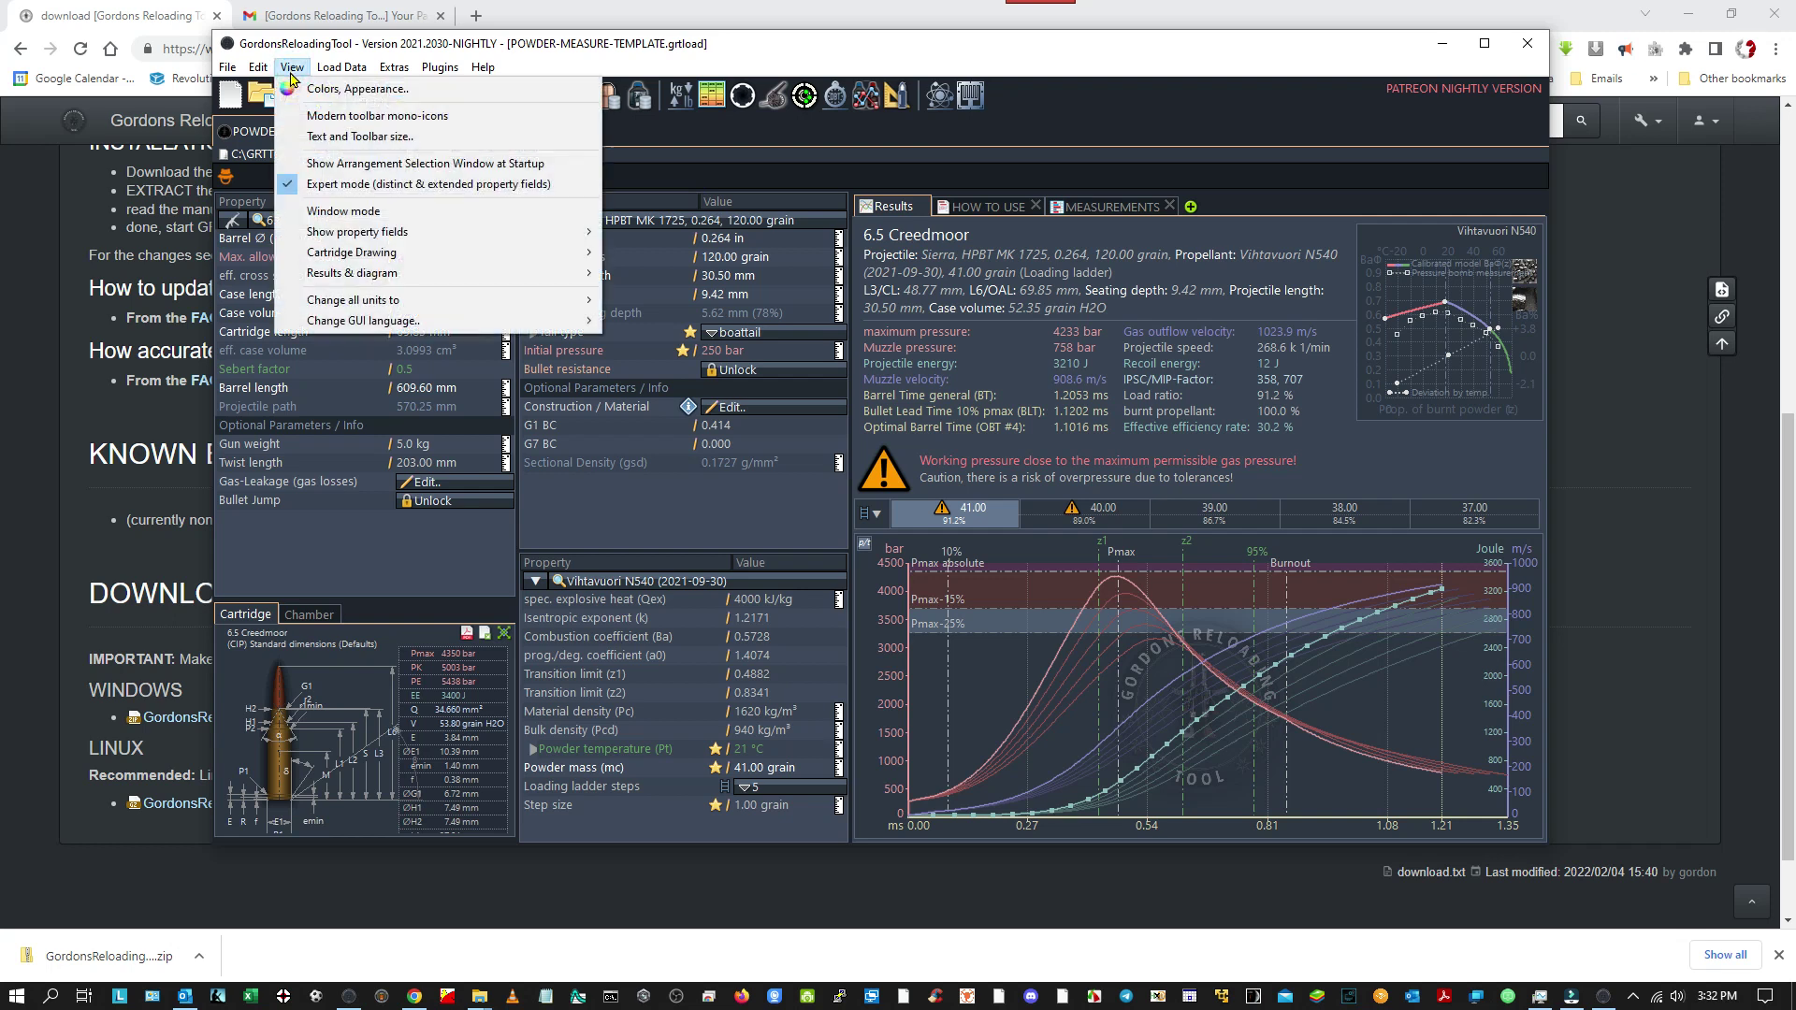
# Choose View > Change all units to > Imperial units (psi, inches, ft/s).
pyautogui.moveTo(341, 306)
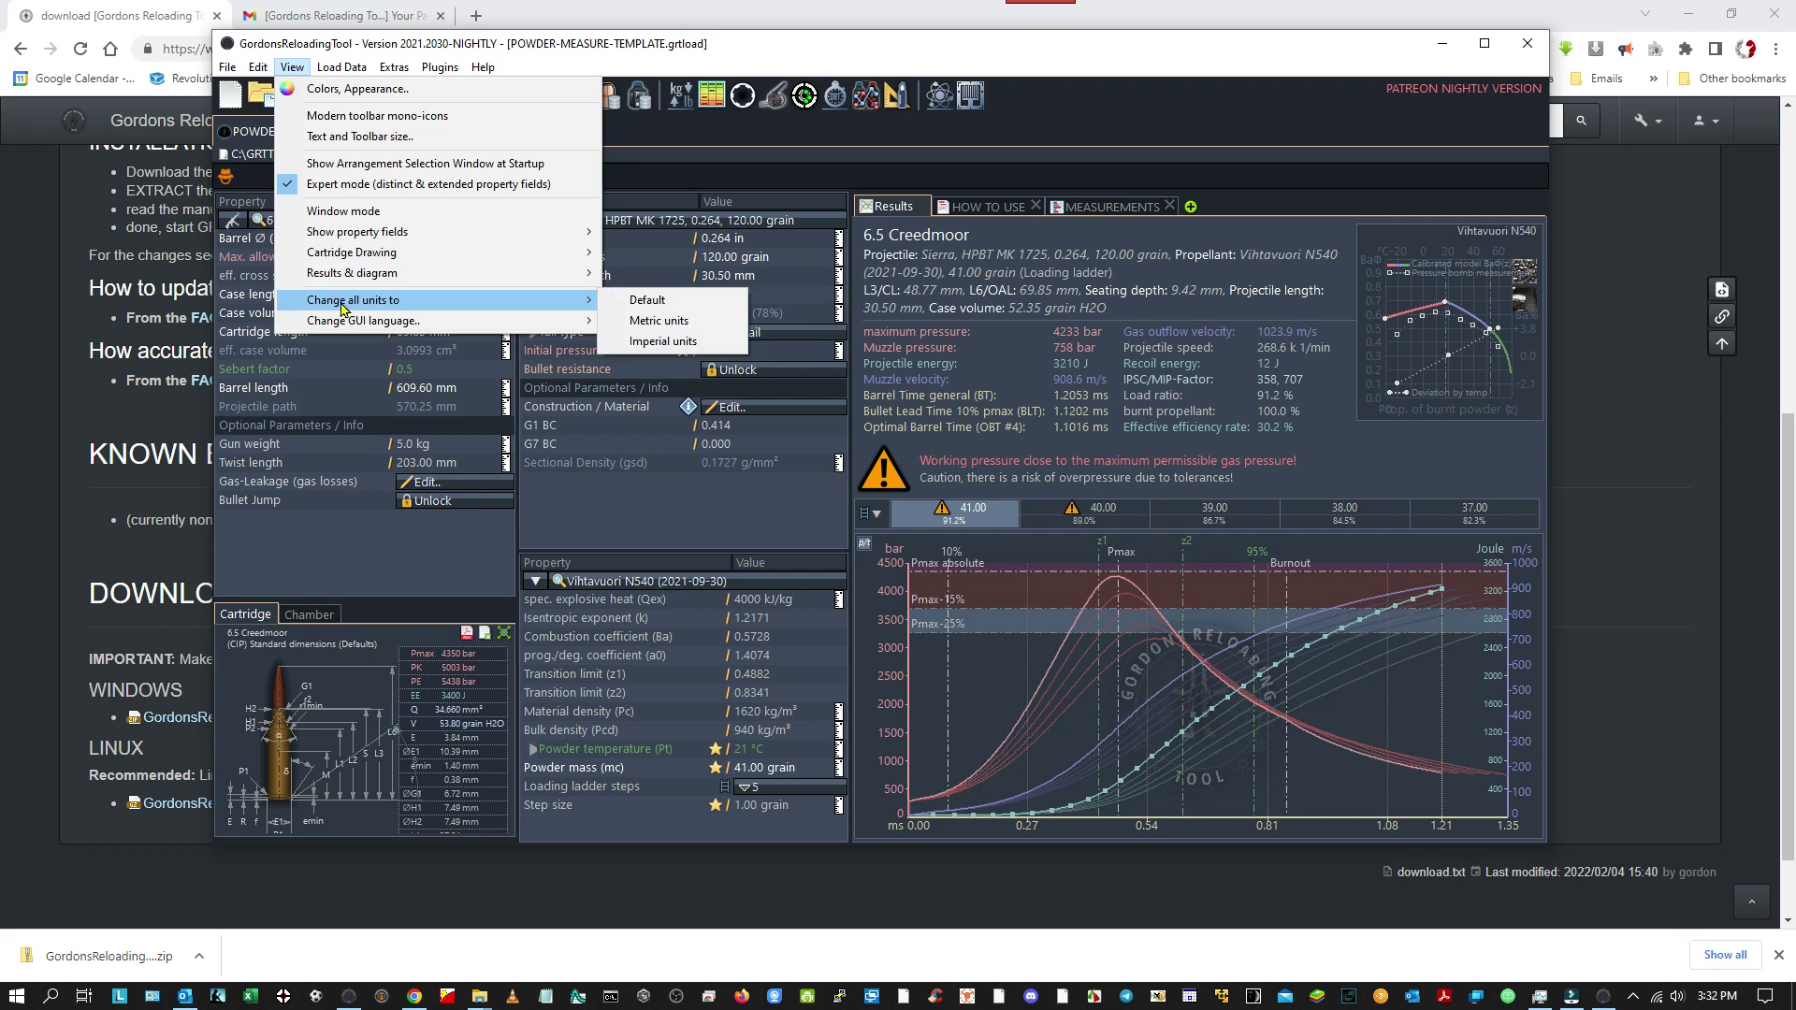
pyautogui.moveTo(566, 319)
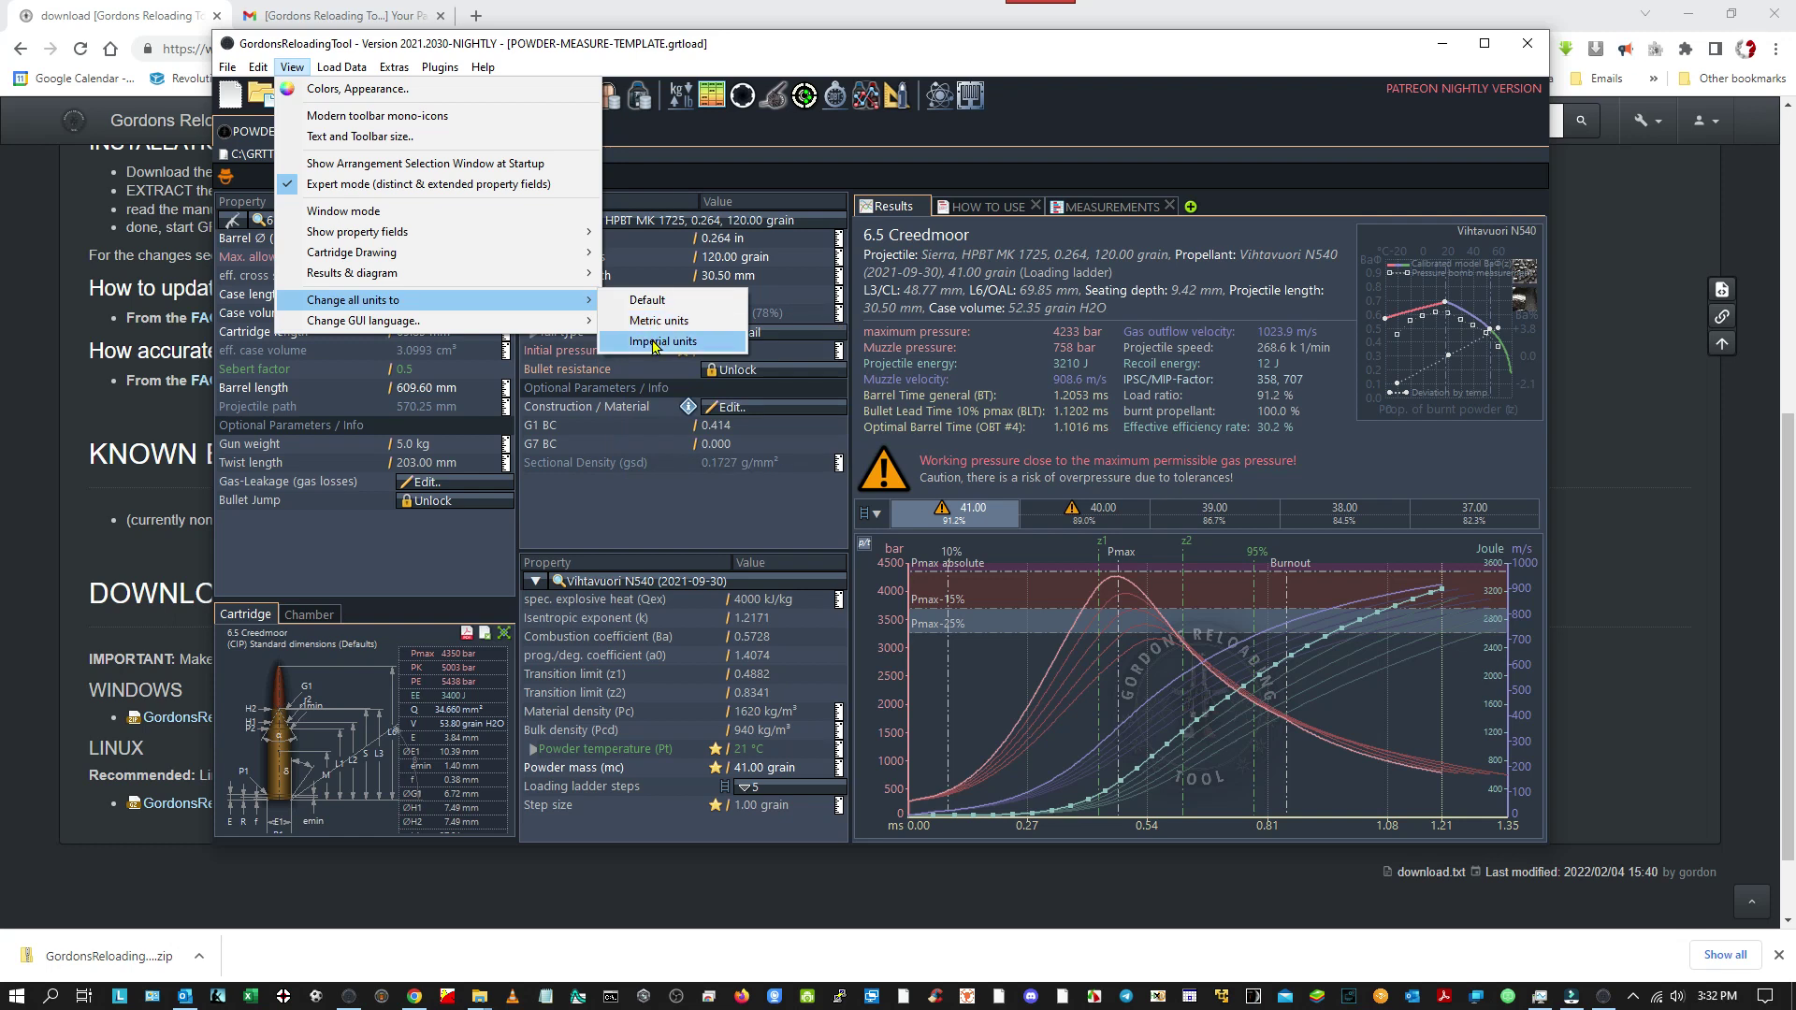
pyautogui.click(654, 348)
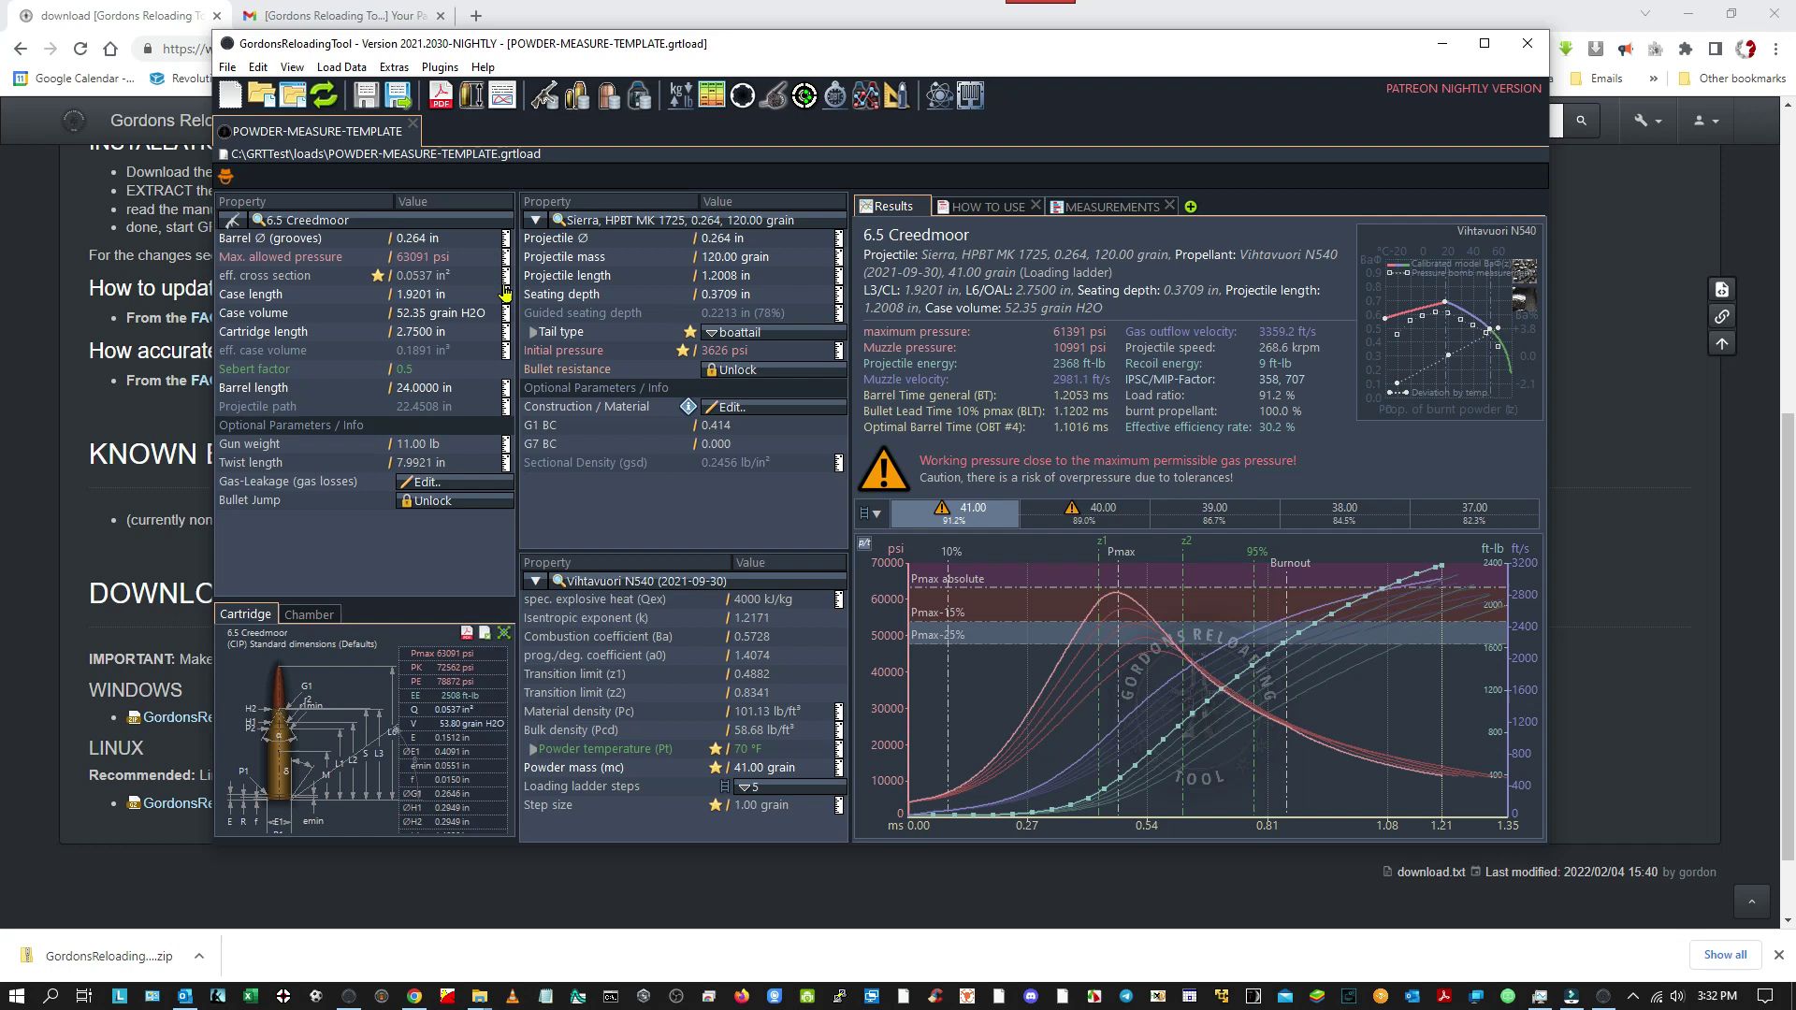
pyautogui.click(506, 391)
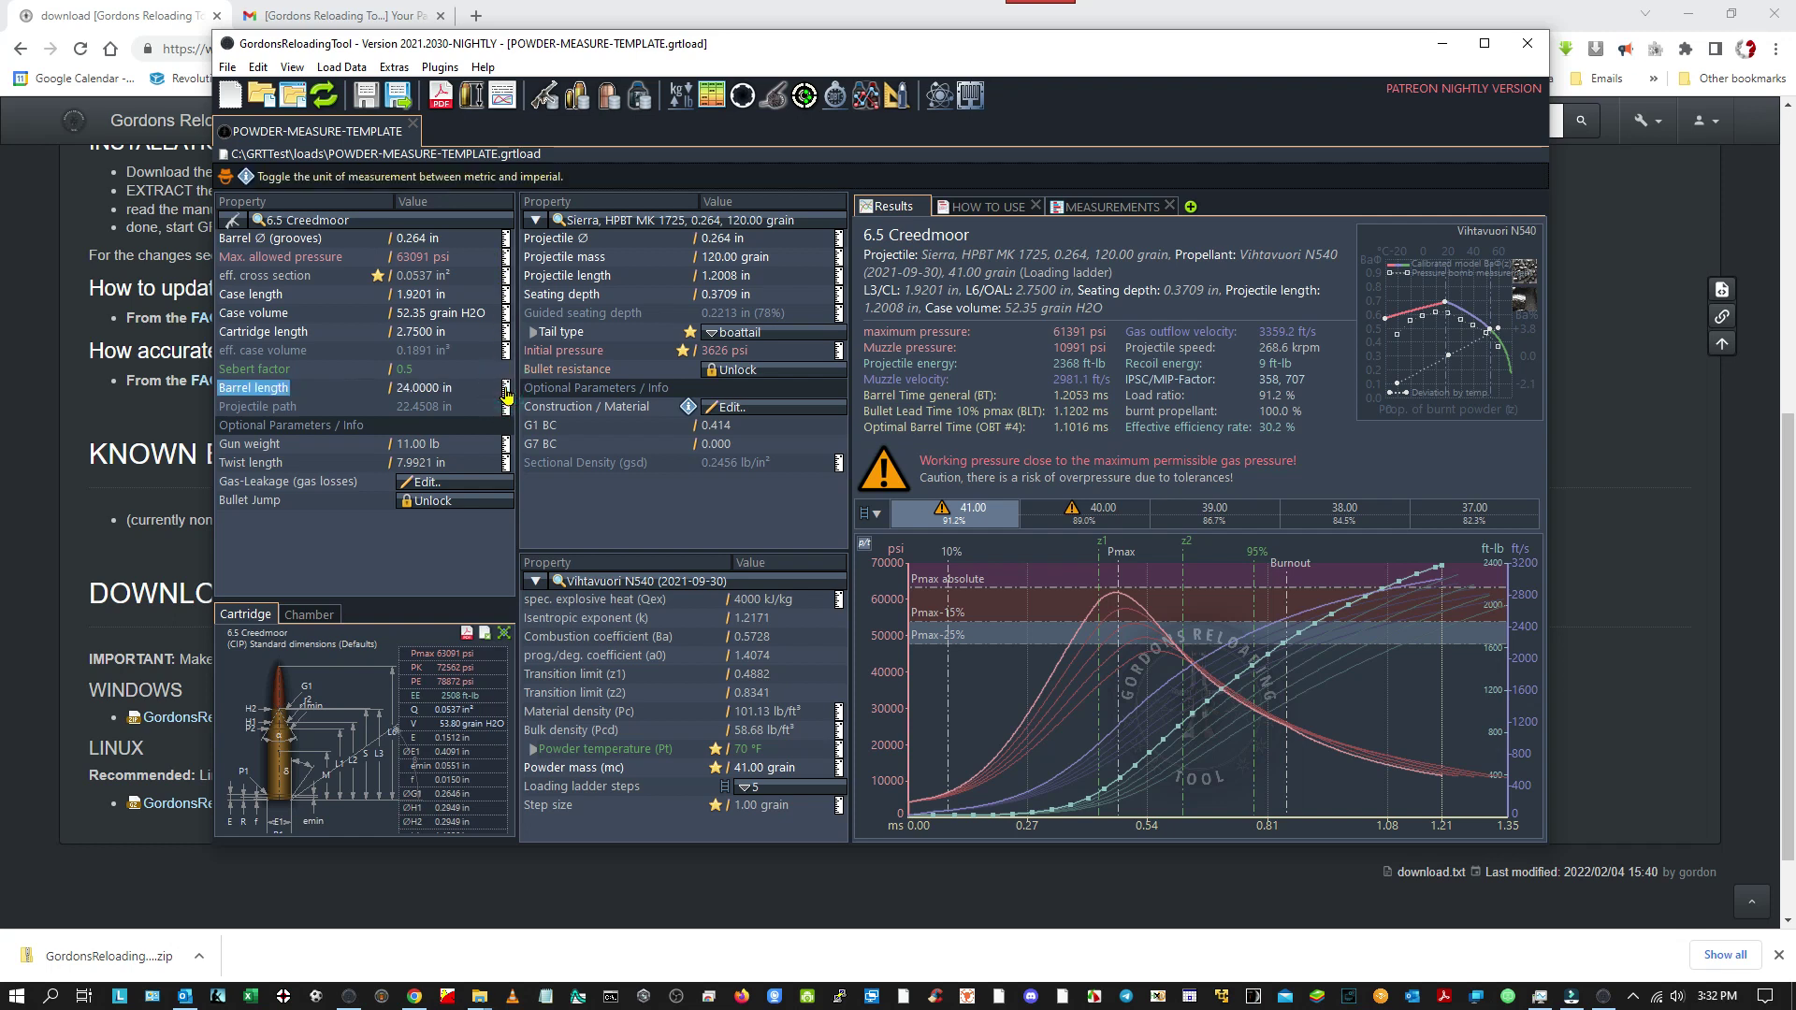
pyautogui.click(506, 393)
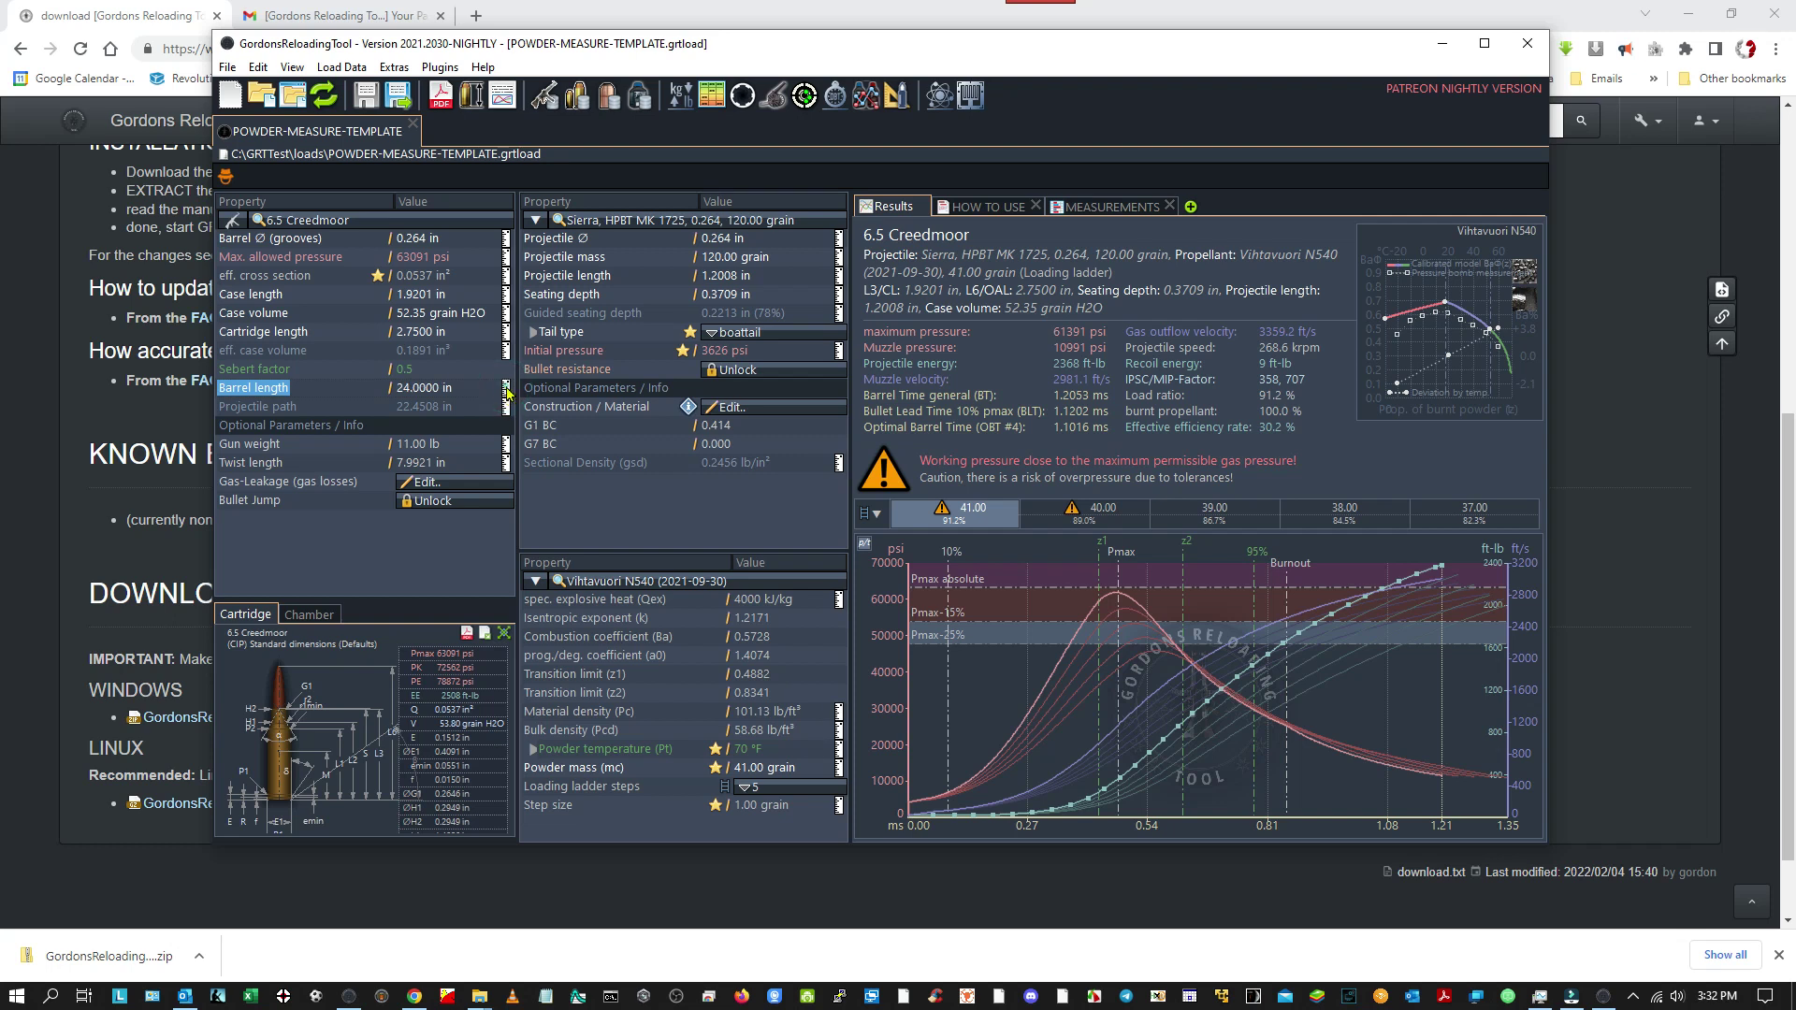
pyautogui.click(506, 399)
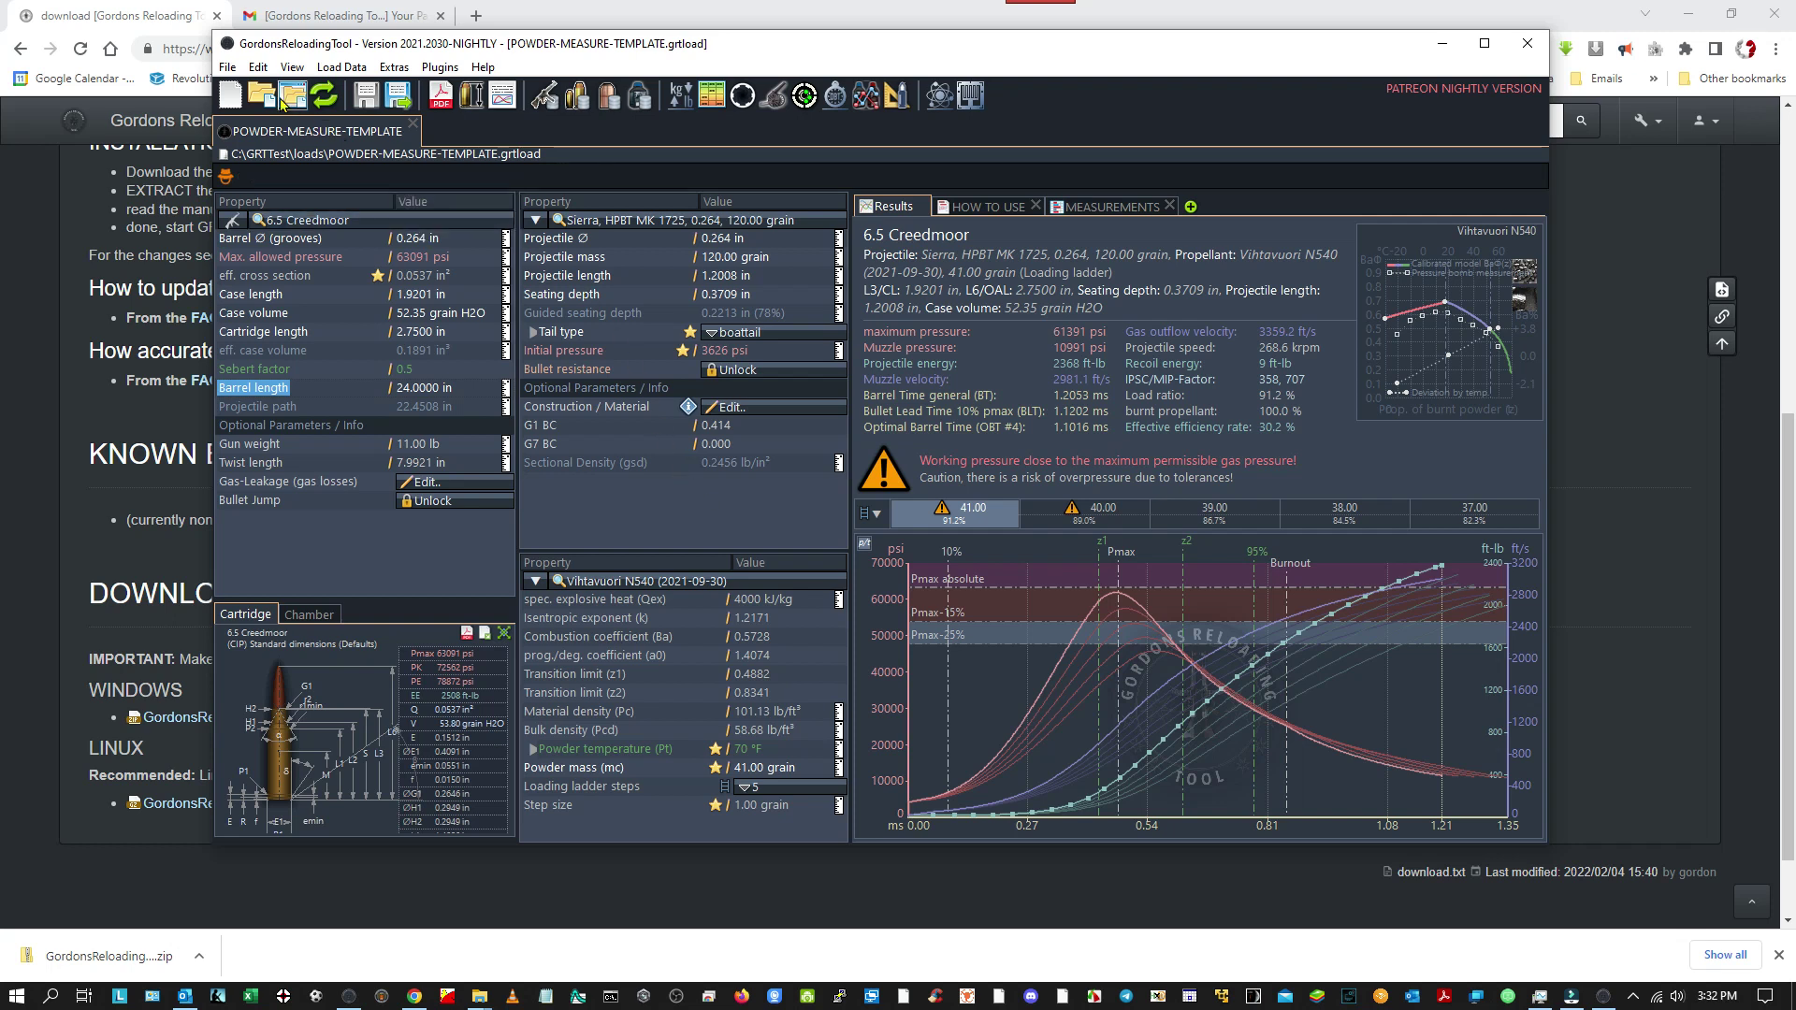
pyautogui.click(229, 69)
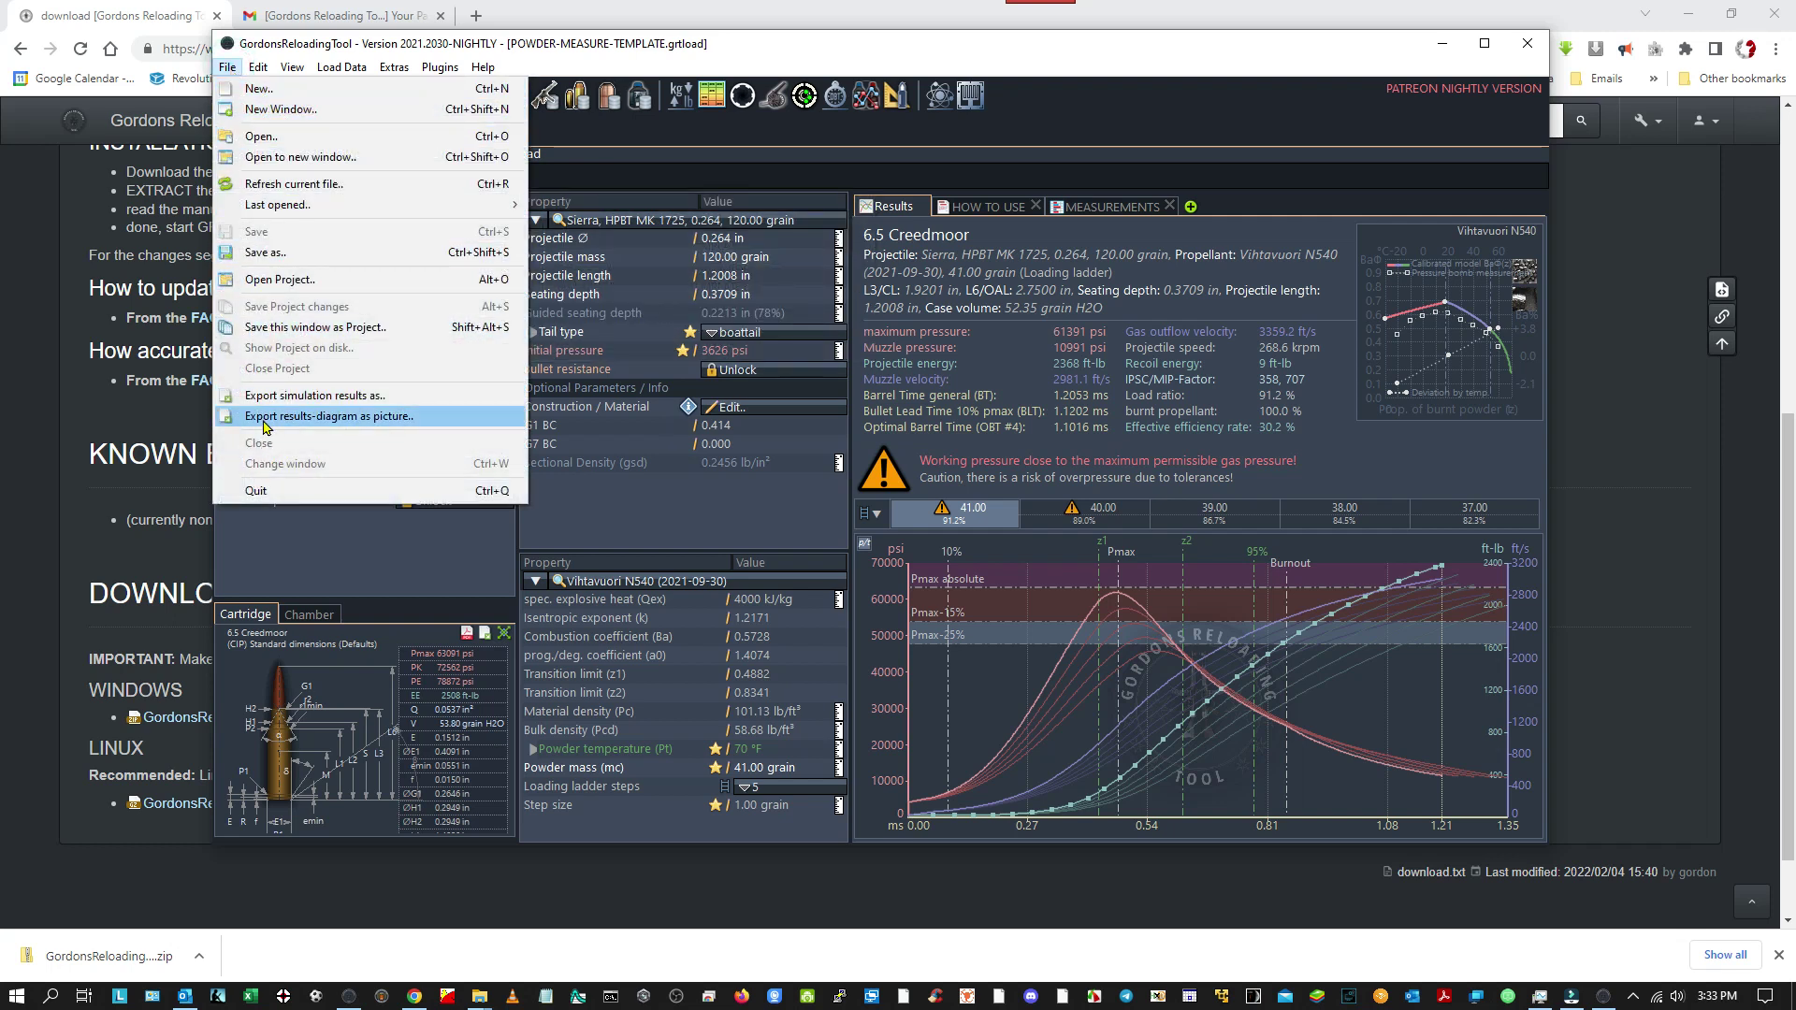
pyautogui.moveTo(259, 69)
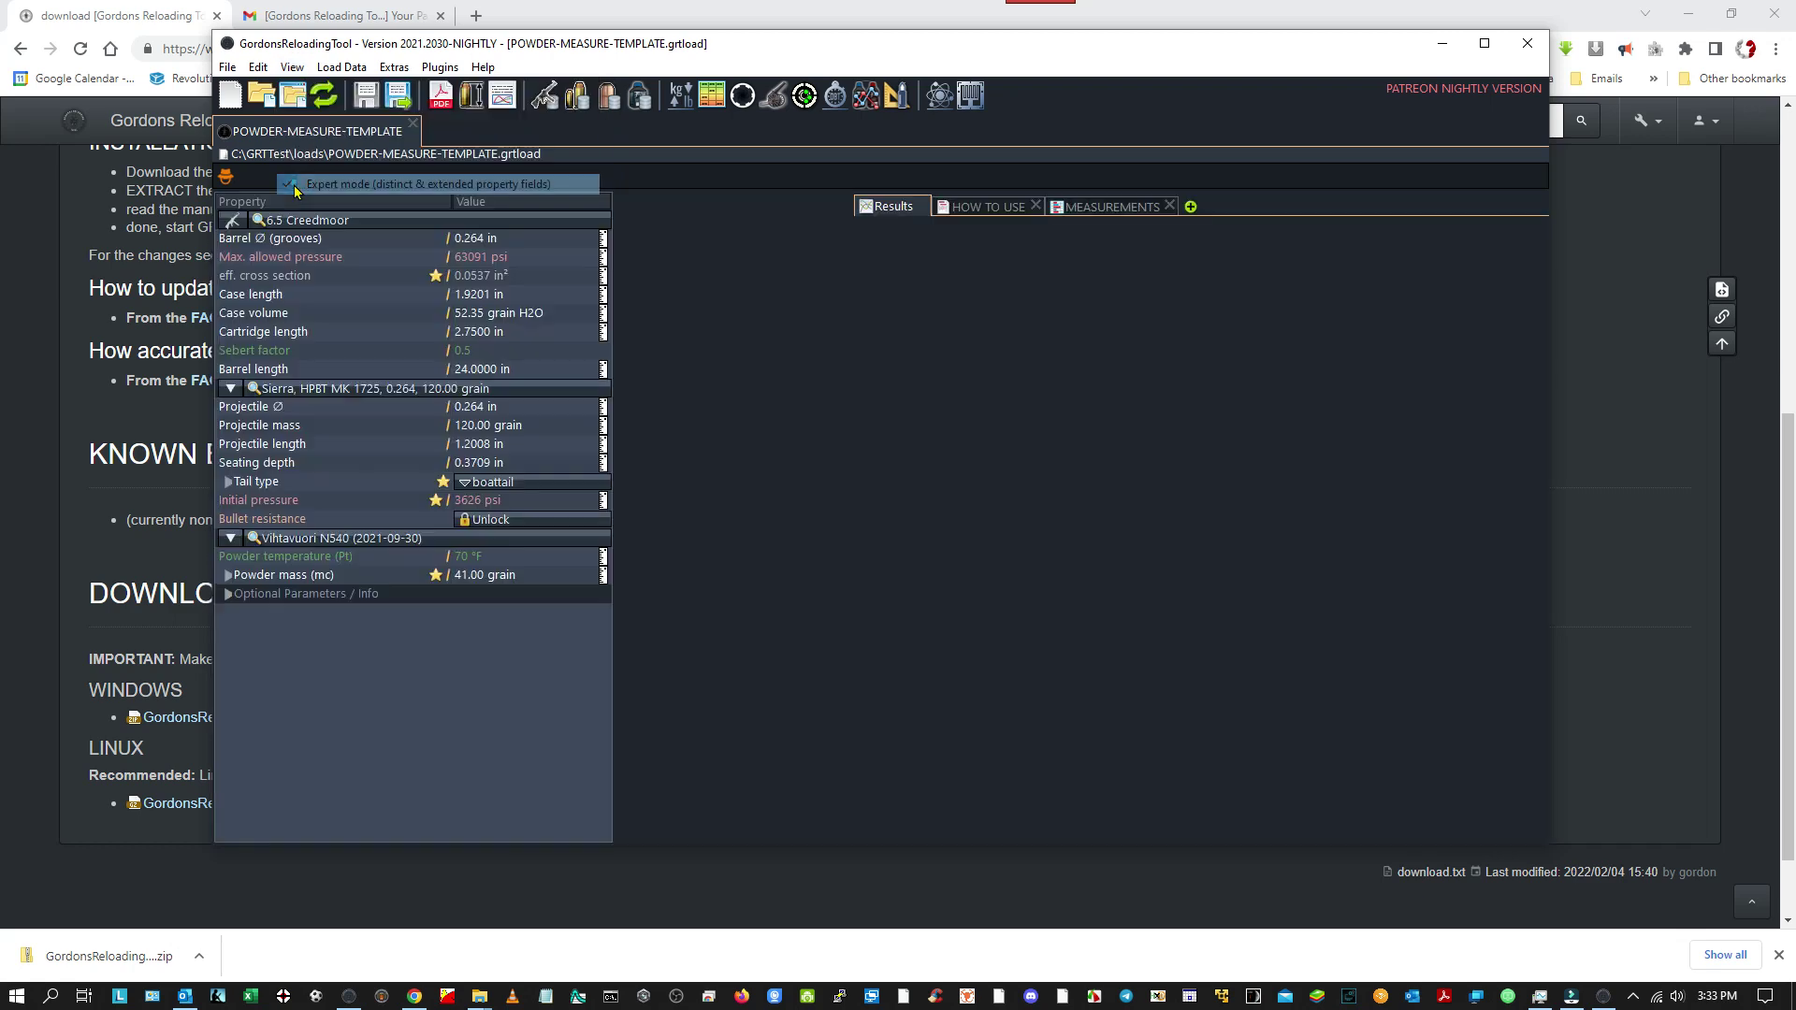
pyautogui.click(297, 190)
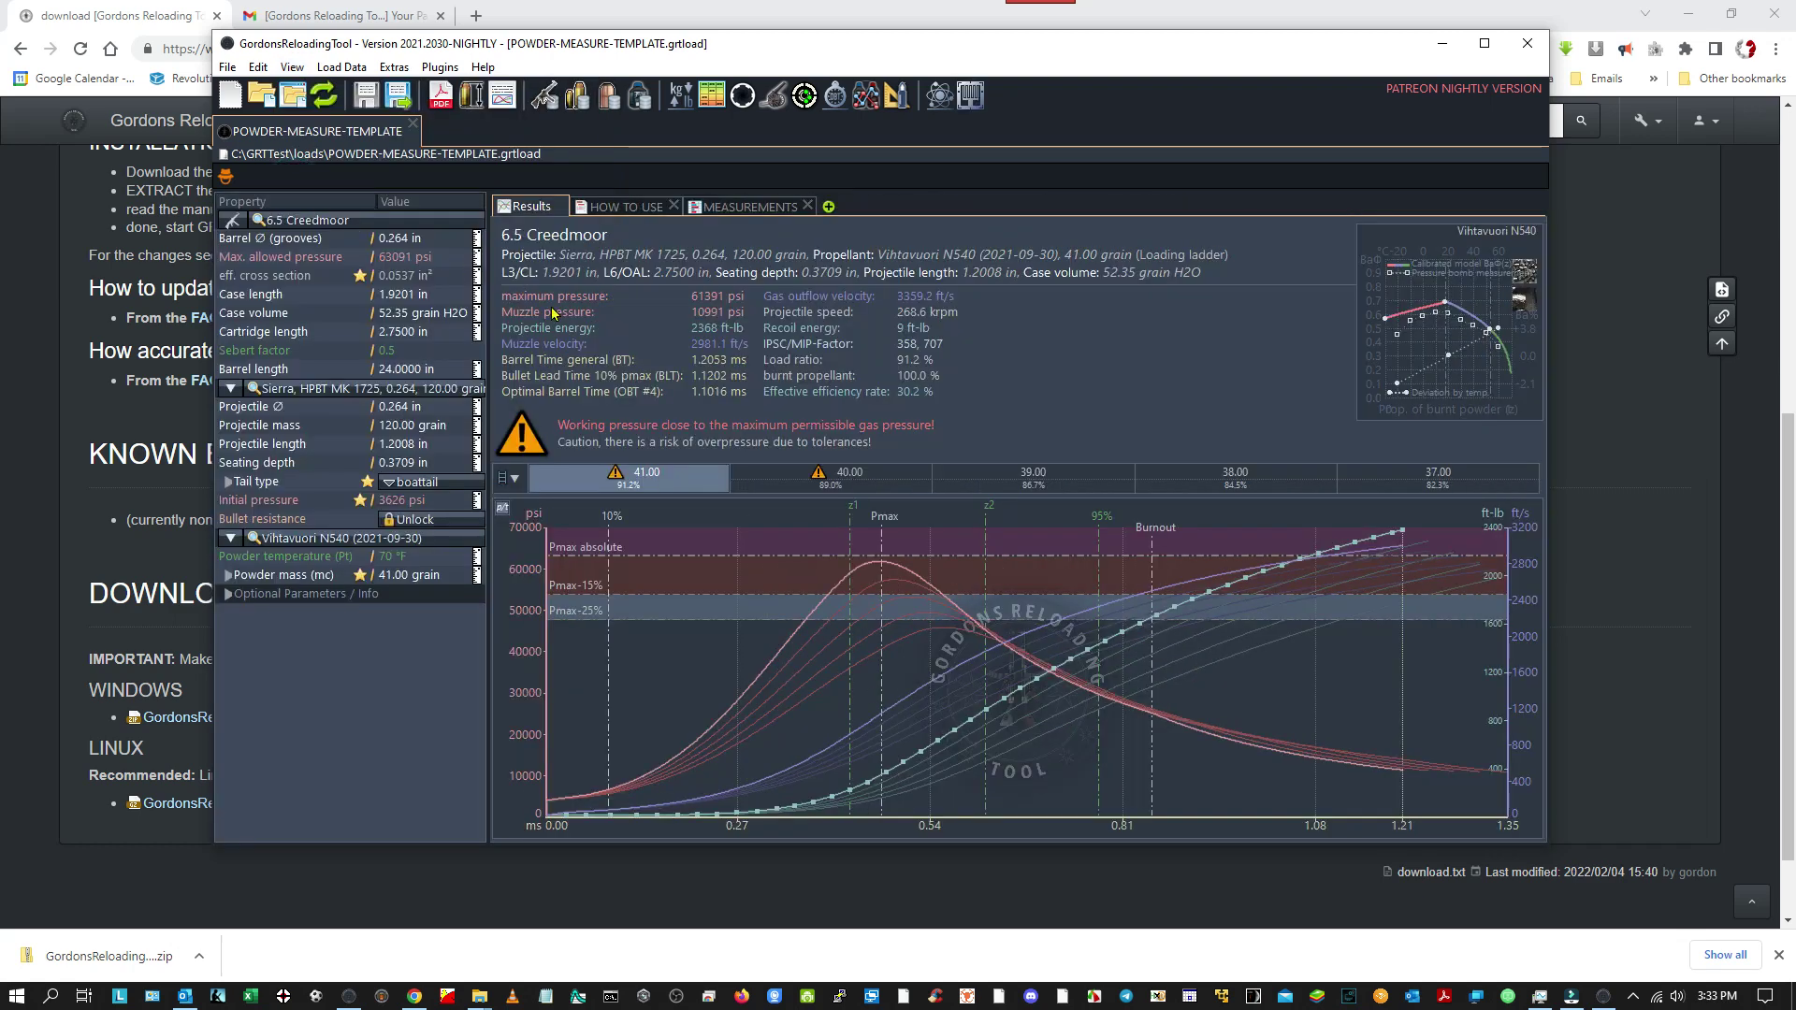
pyautogui.click(292, 67)
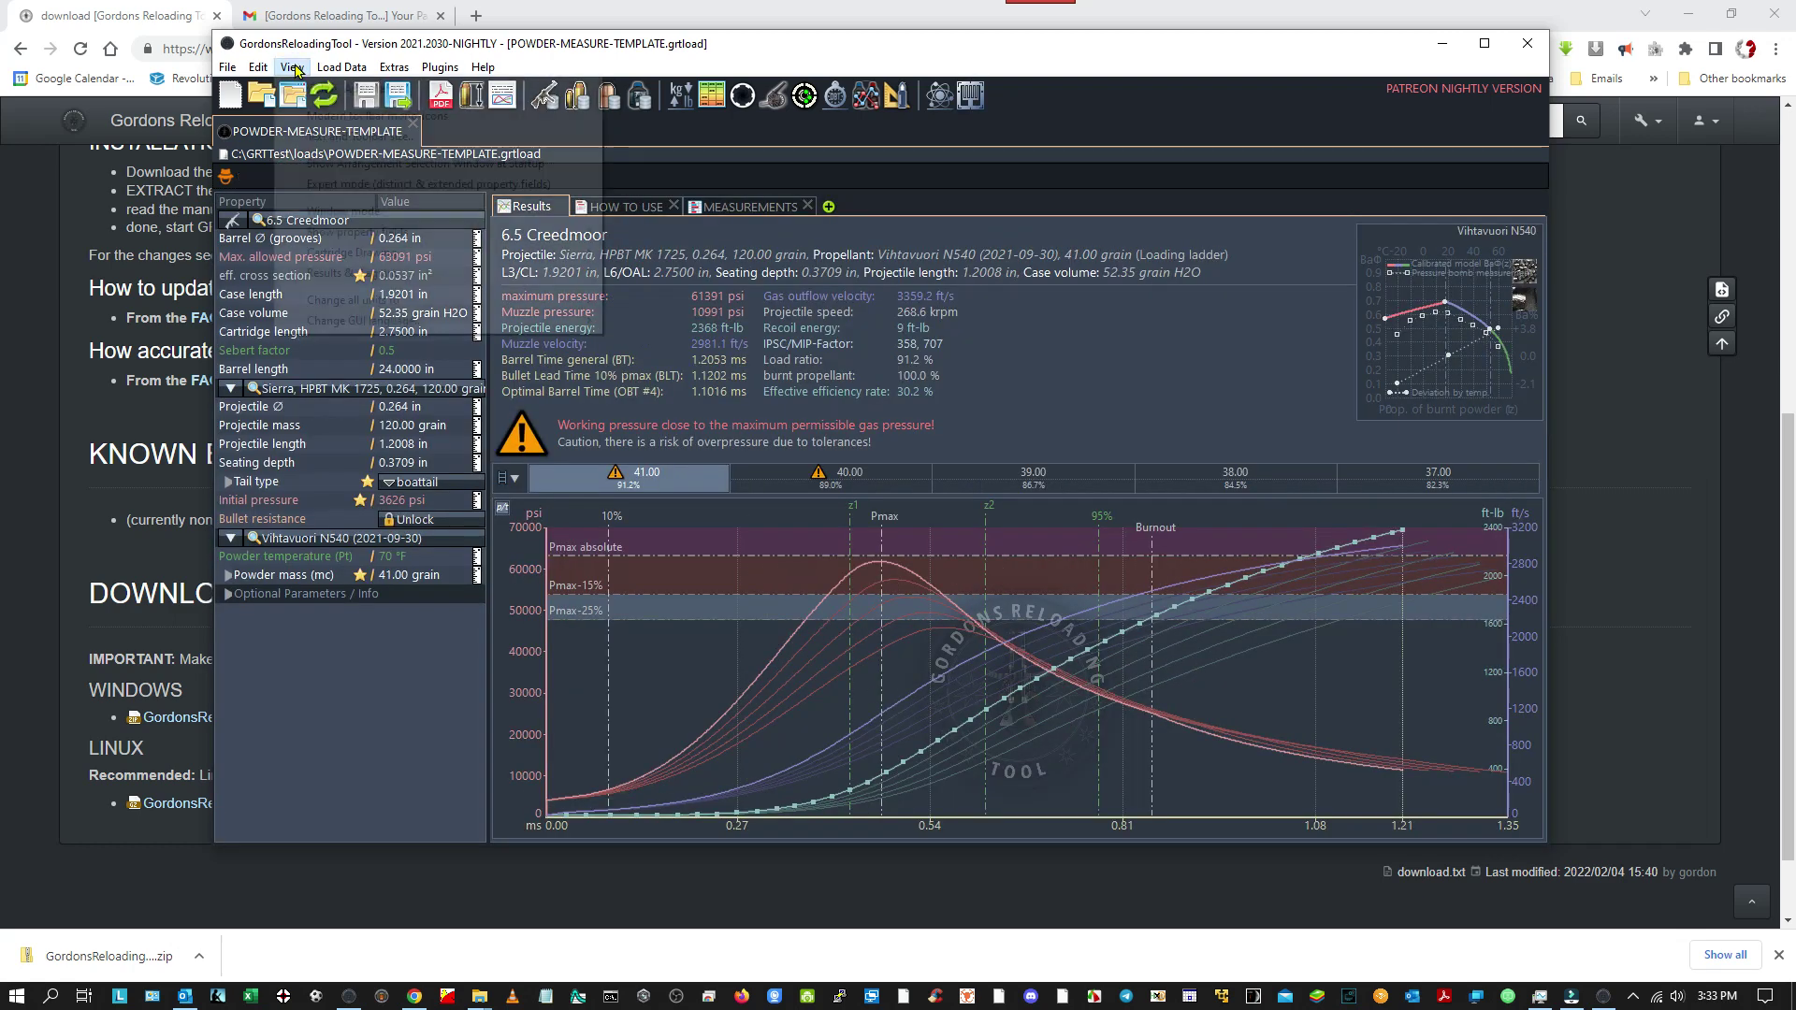
pyautogui.click(301, 185)
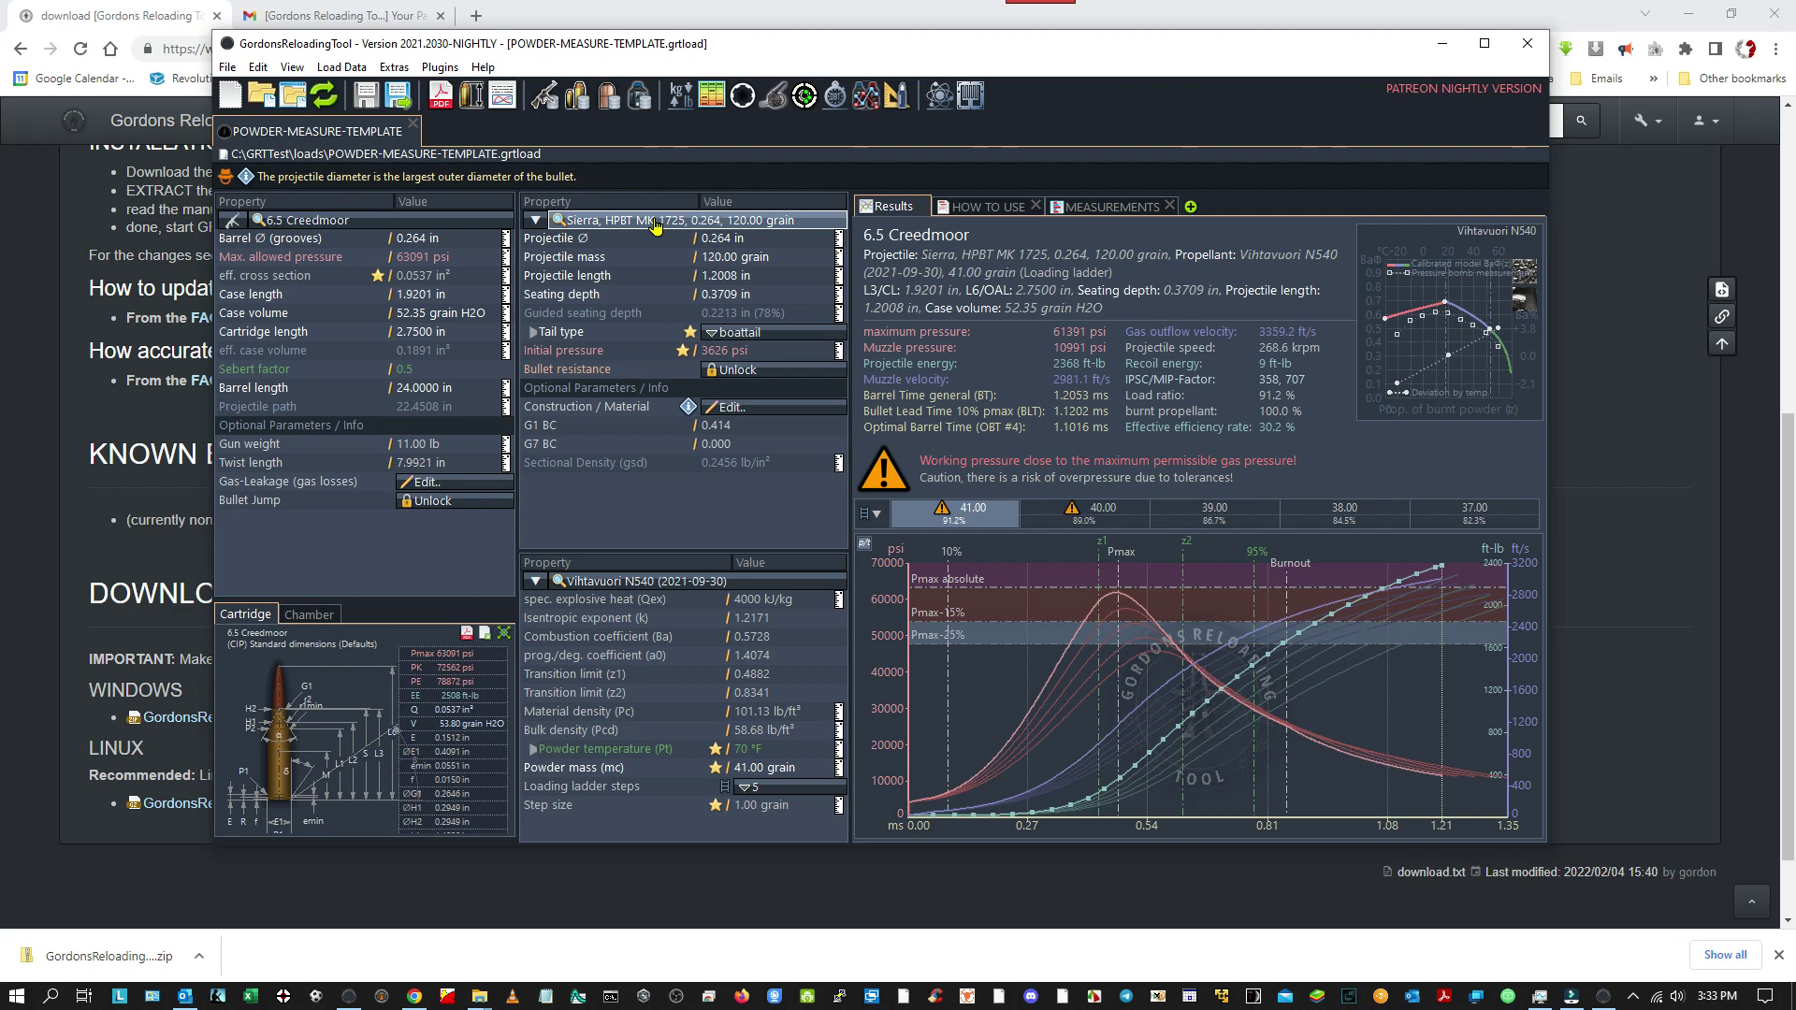
pyautogui.click(655, 224)
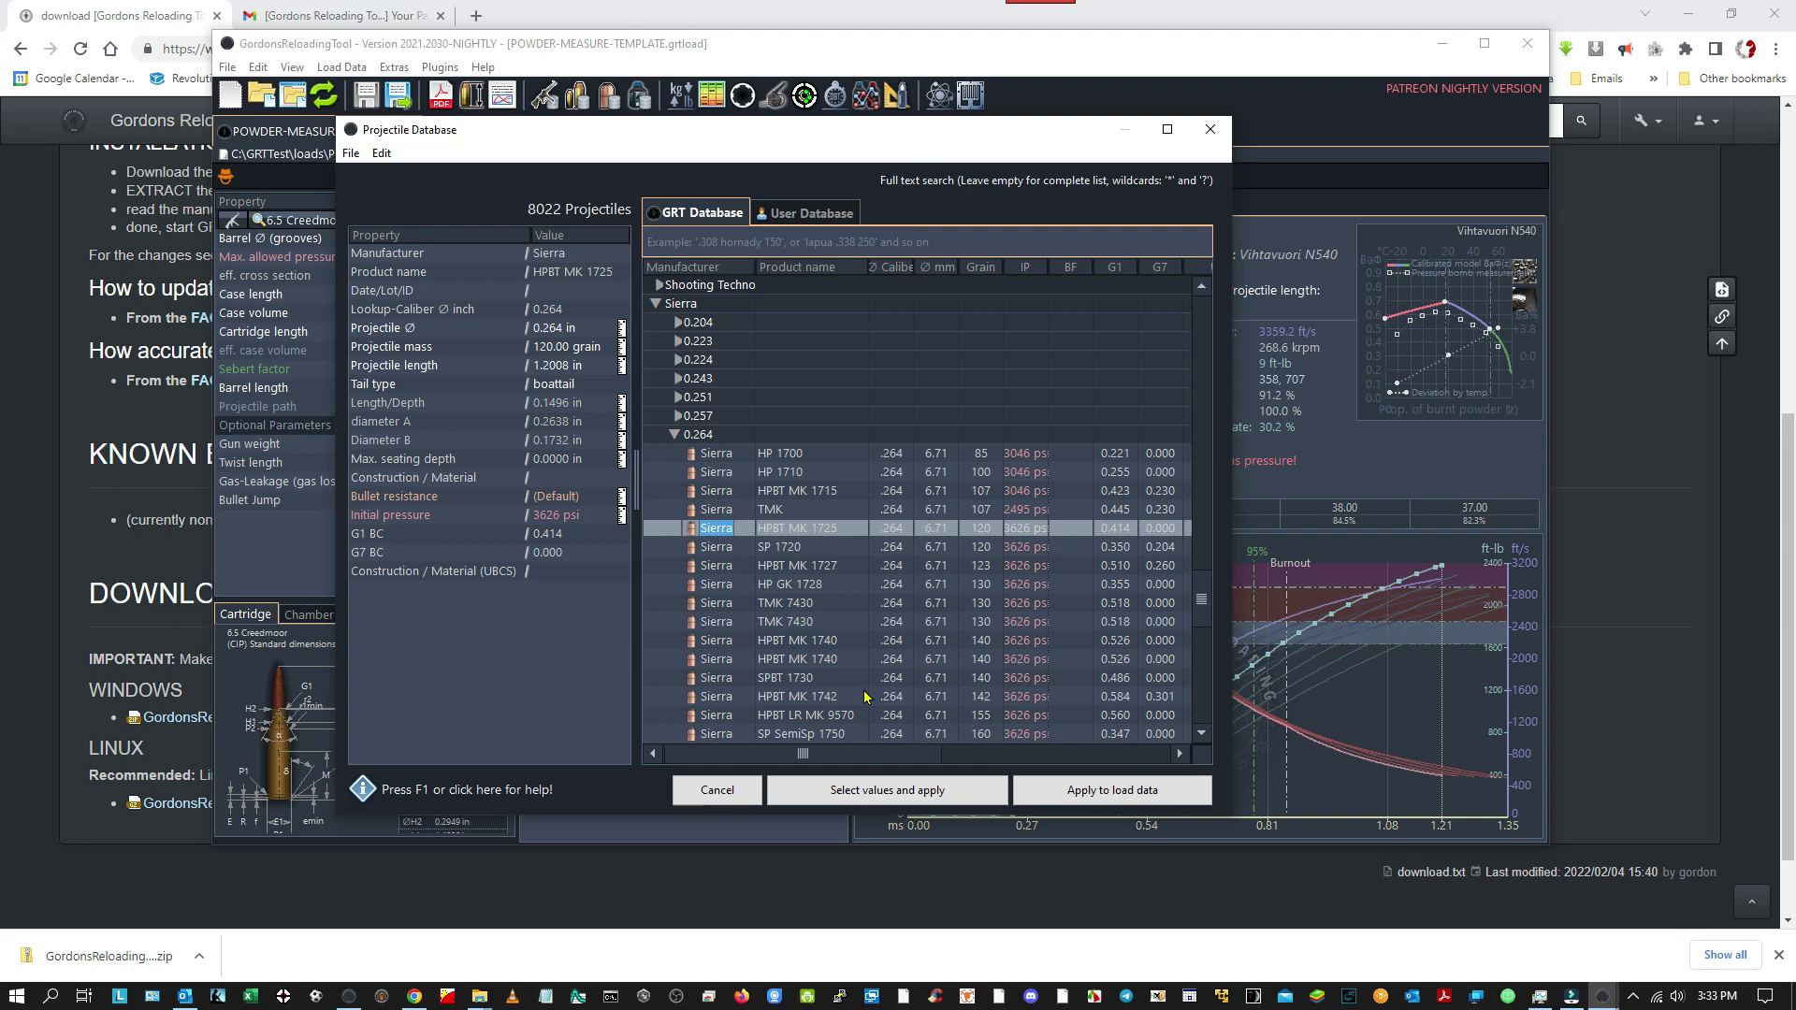
pyautogui.click(713, 794)
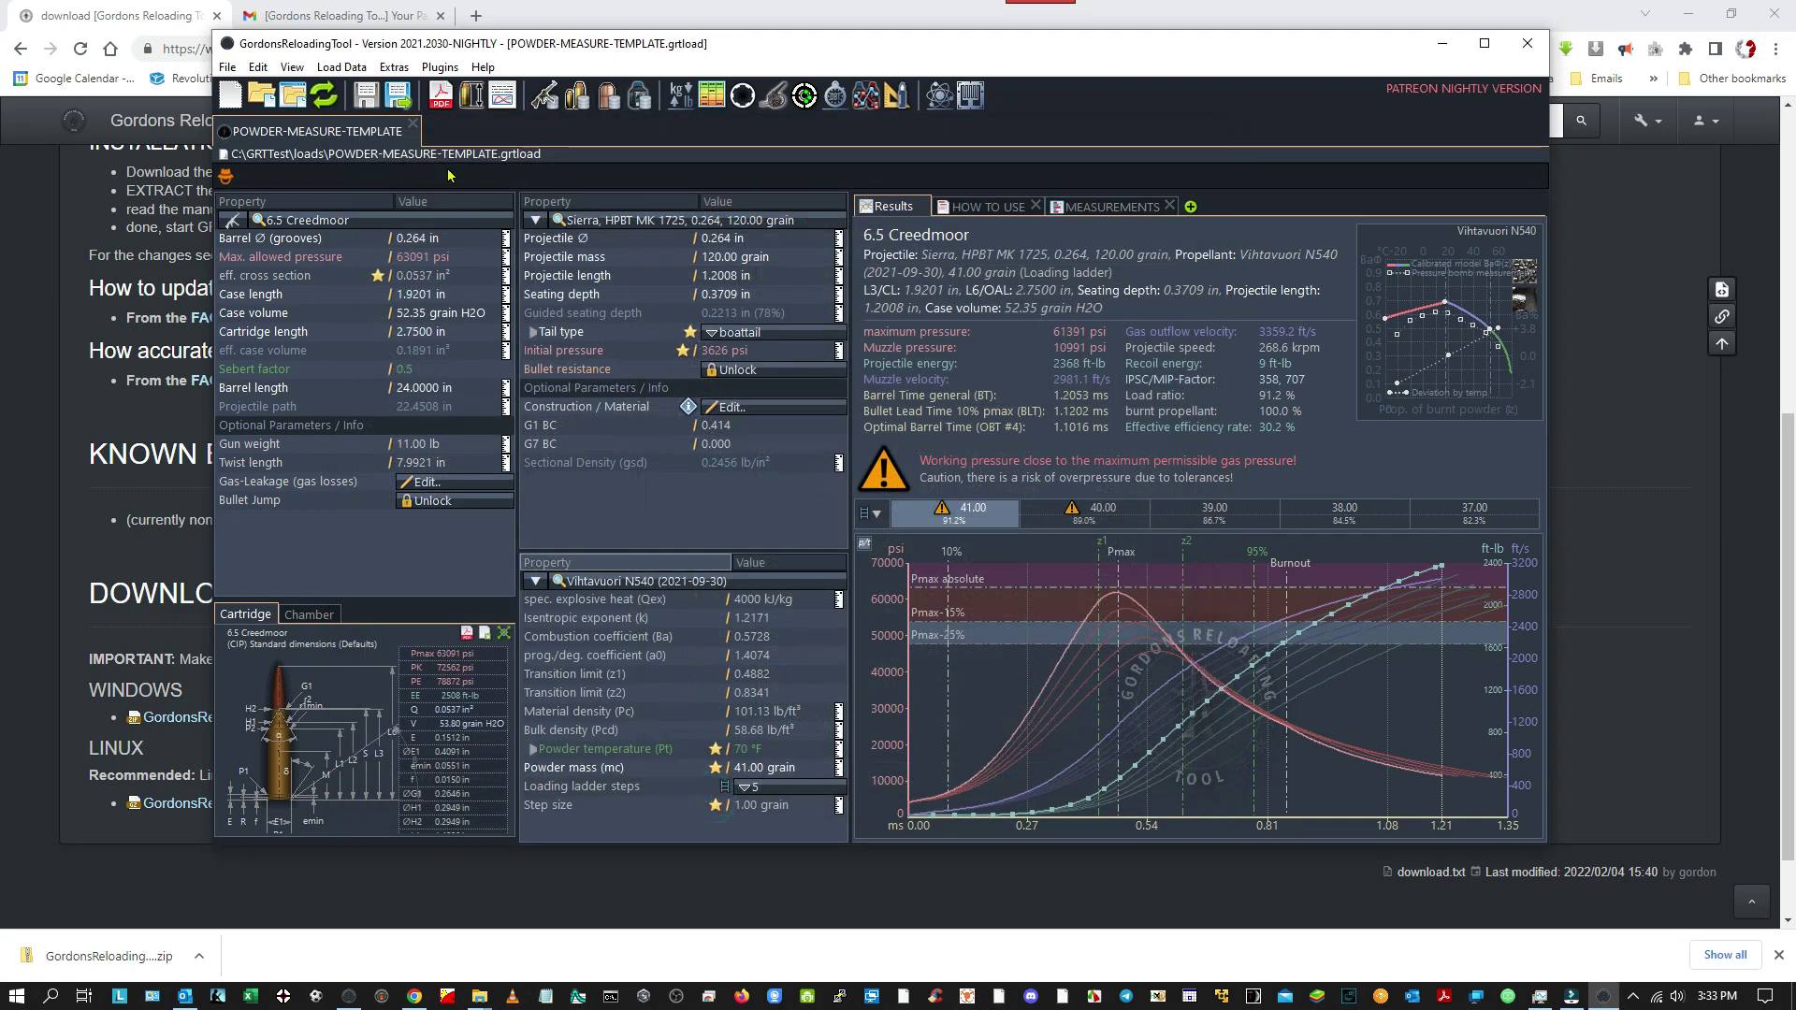
pyautogui.click(397, 68)
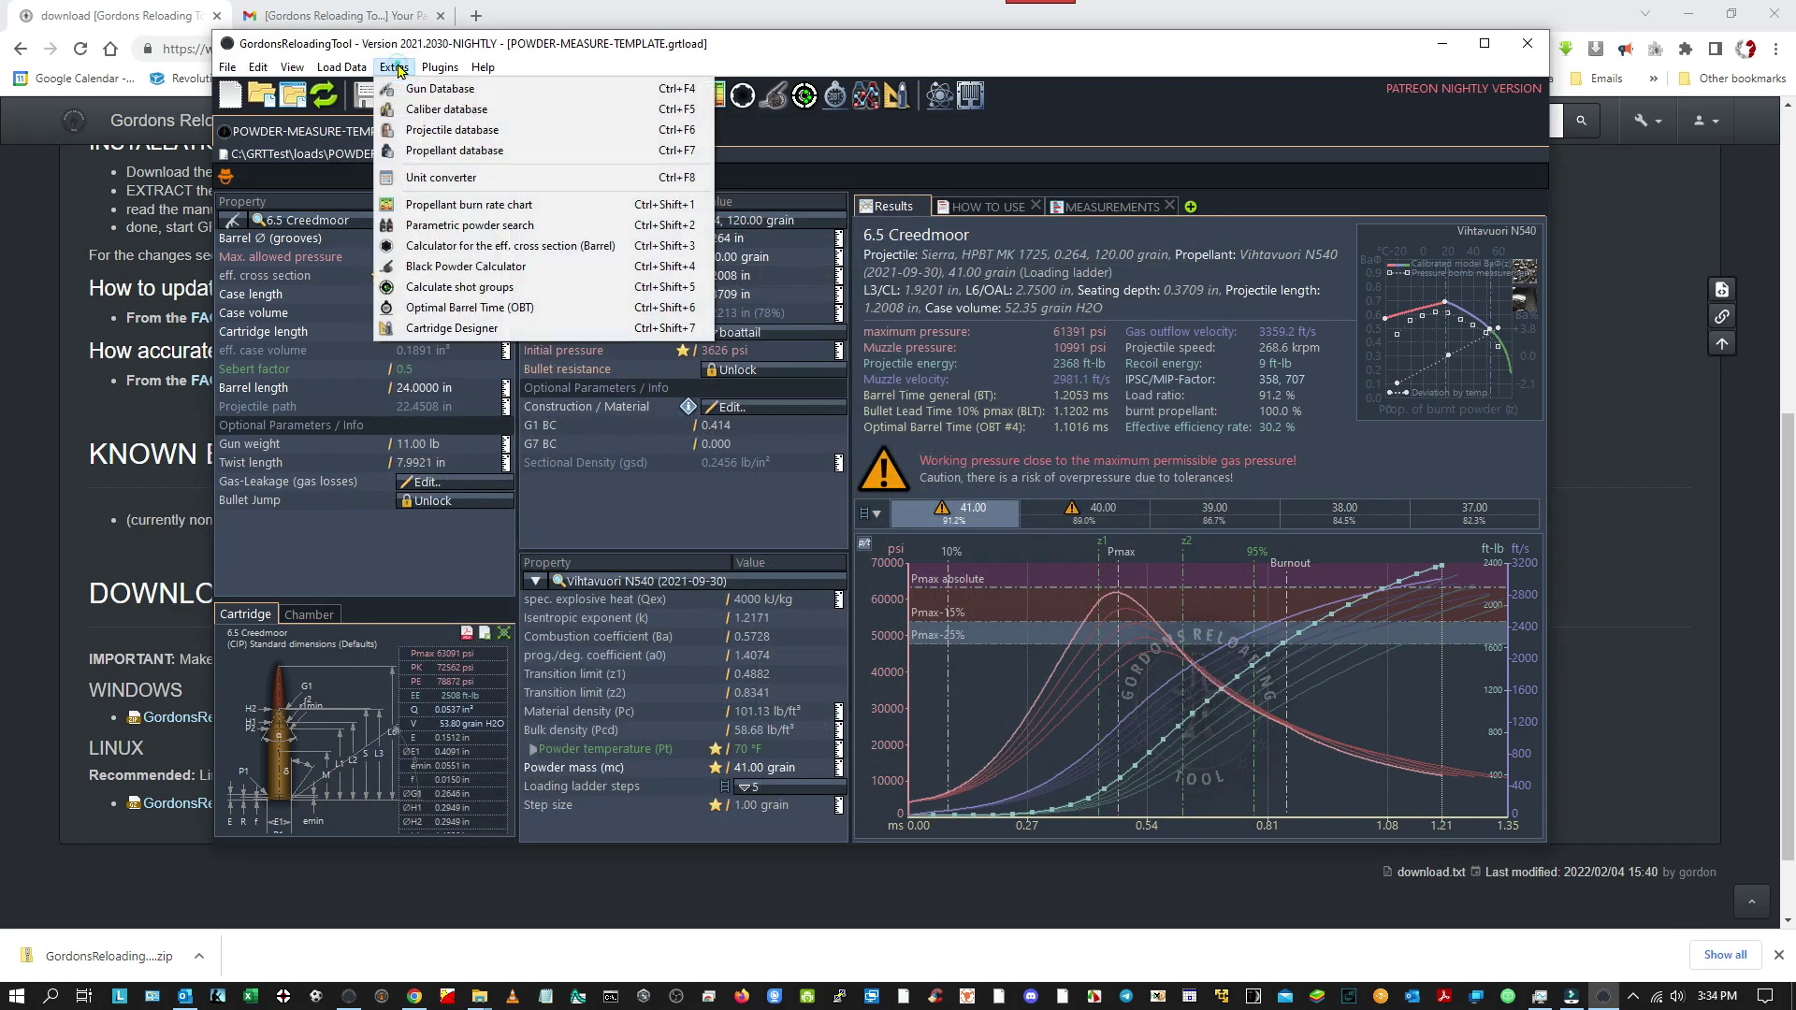
pyautogui.click(450, 130)
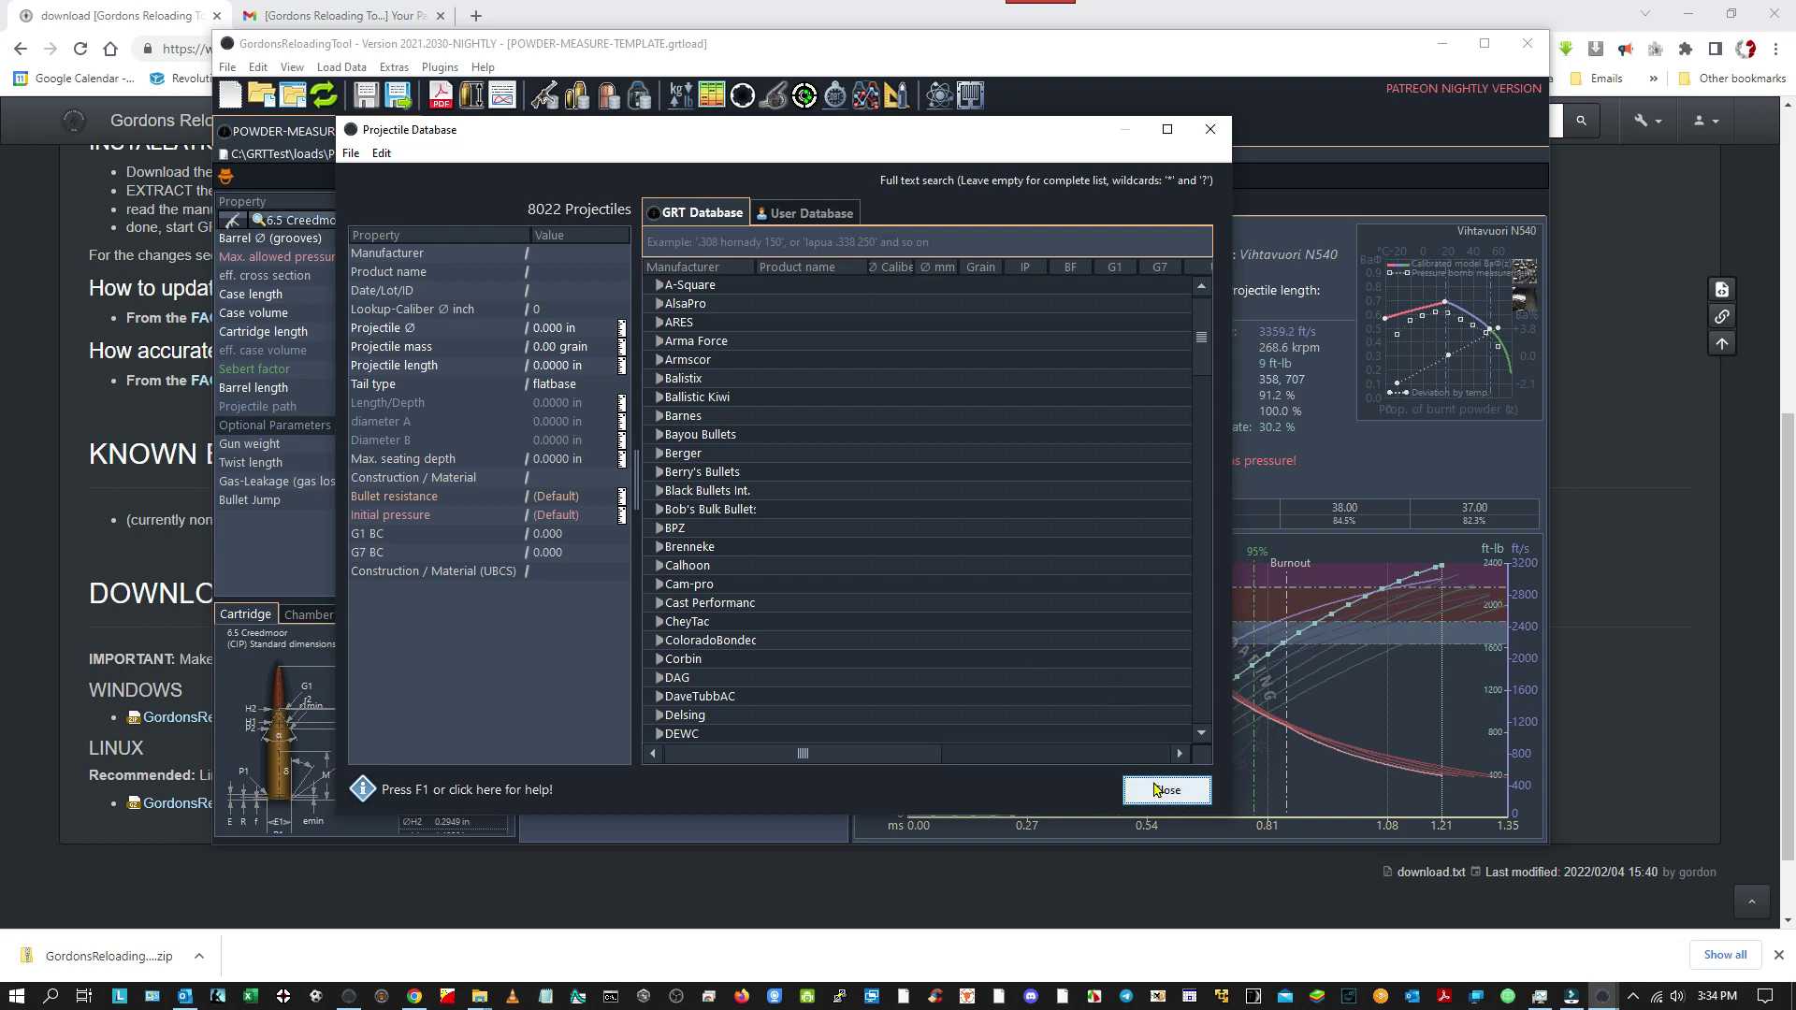
pyautogui.click(1167, 790)
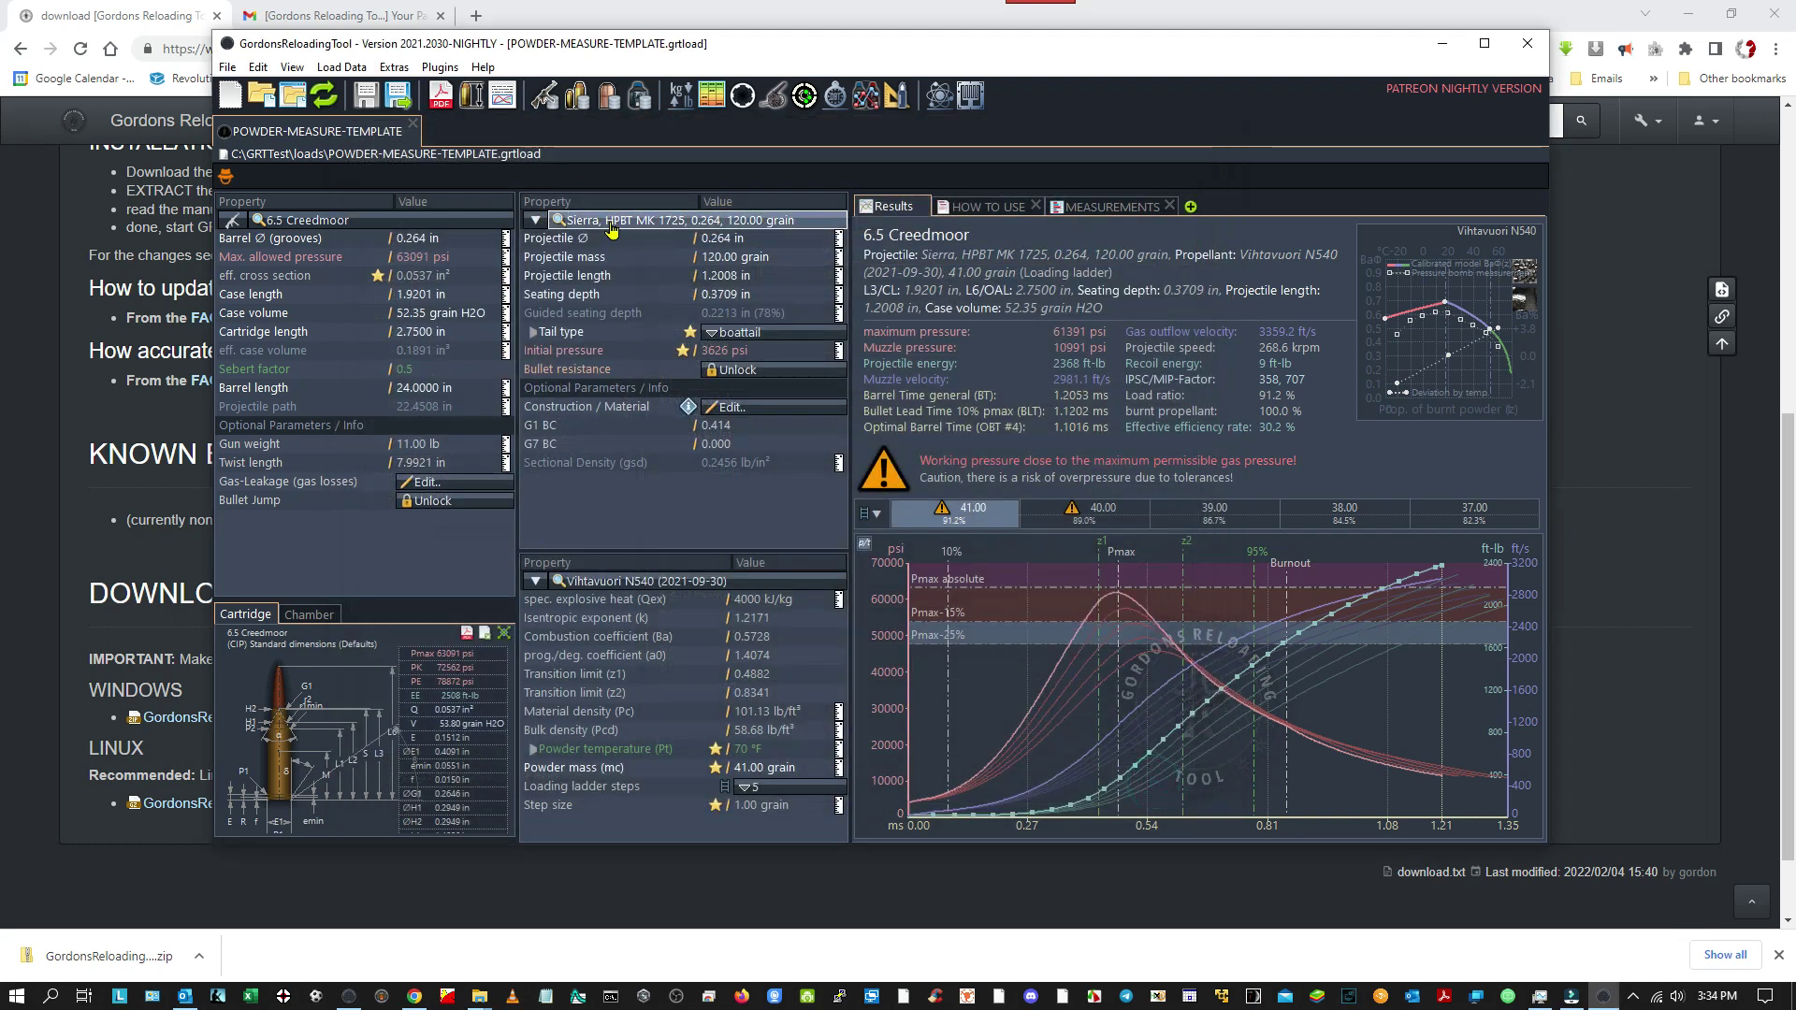